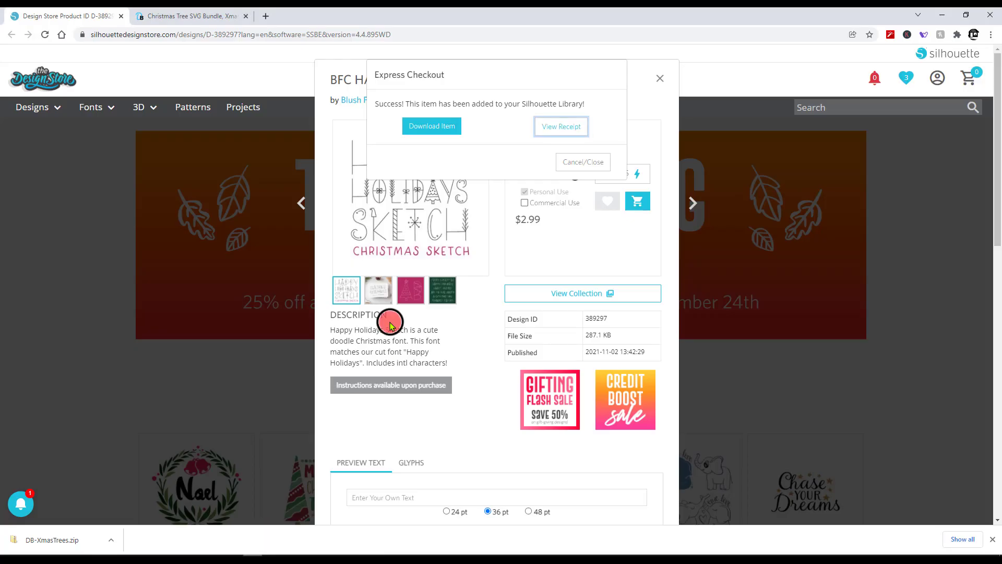
Open the downloaded DB-XmasTrees.zip and extract all its files to the DB-XmasTrees folder in Downloads.
{"action": "left_click", "coordinate": [194, 19]}
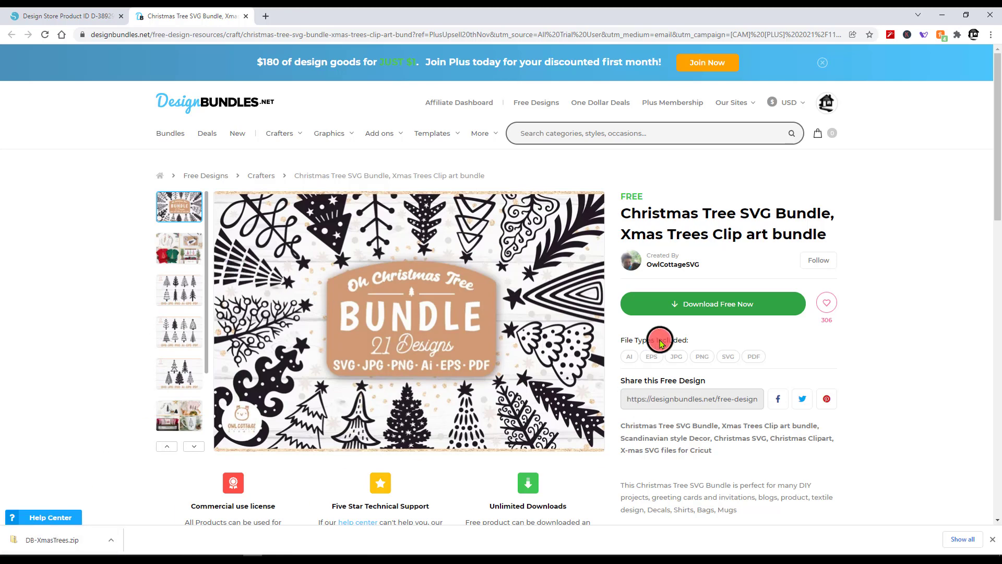
{"action": "left_click", "coordinate": [70, 547]}
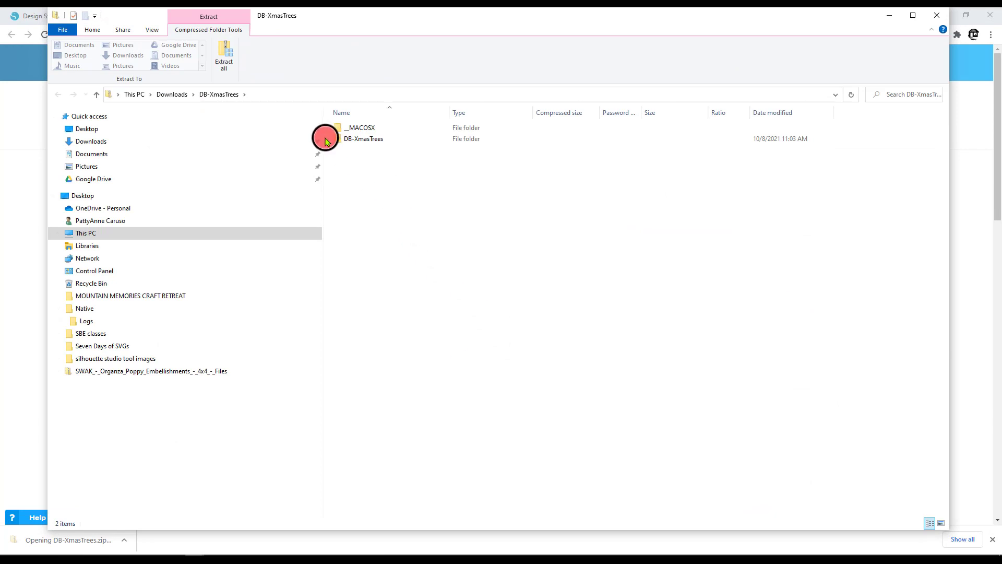
{"action": "left_click", "coordinate": [225, 52]}
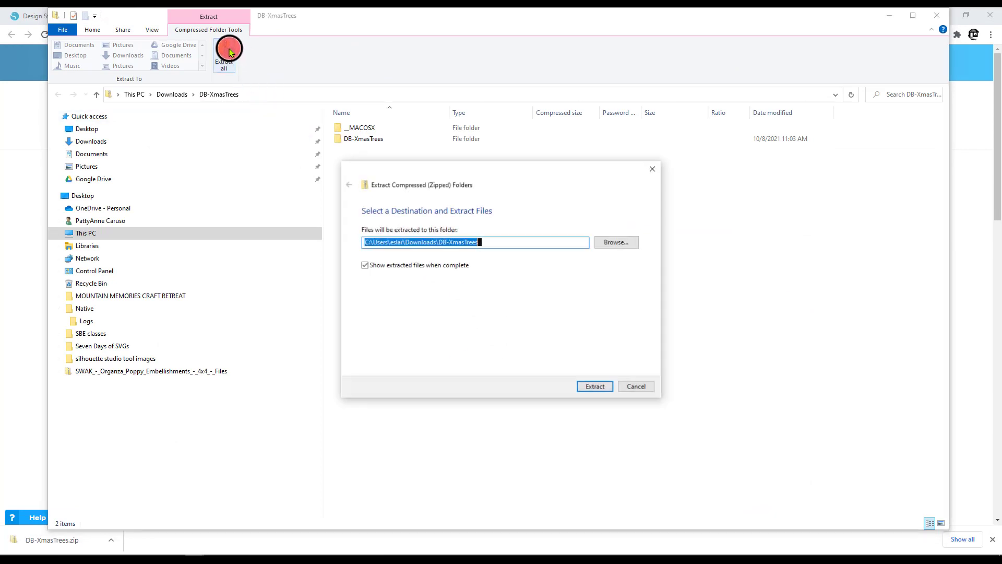
{"action": "left_click", "coordinate": [596, 387]}
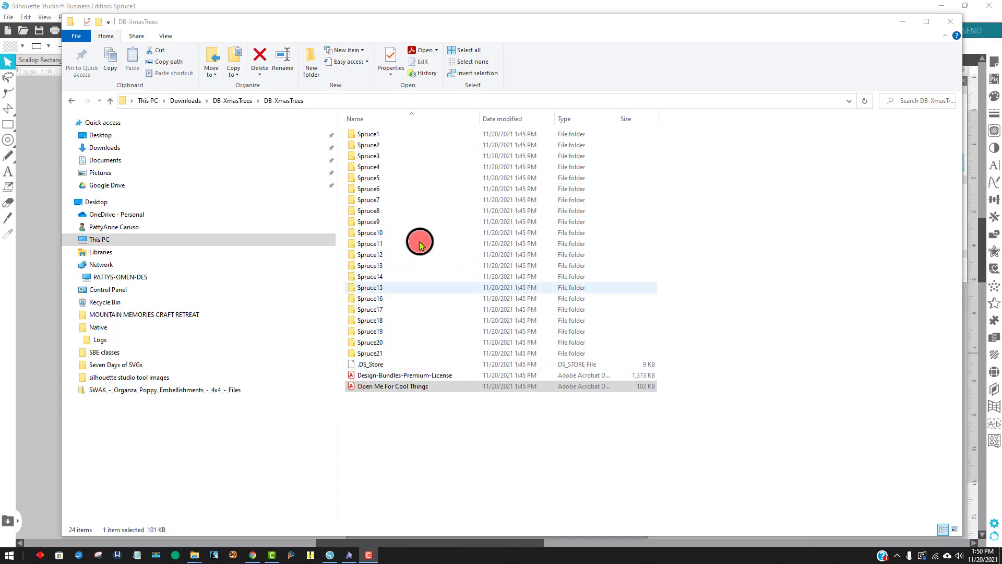
Open the Spruce1 folder and display its files as extra large icons to preview the tree design.
{"action": "double_click", "coordinate": [372, 137]}
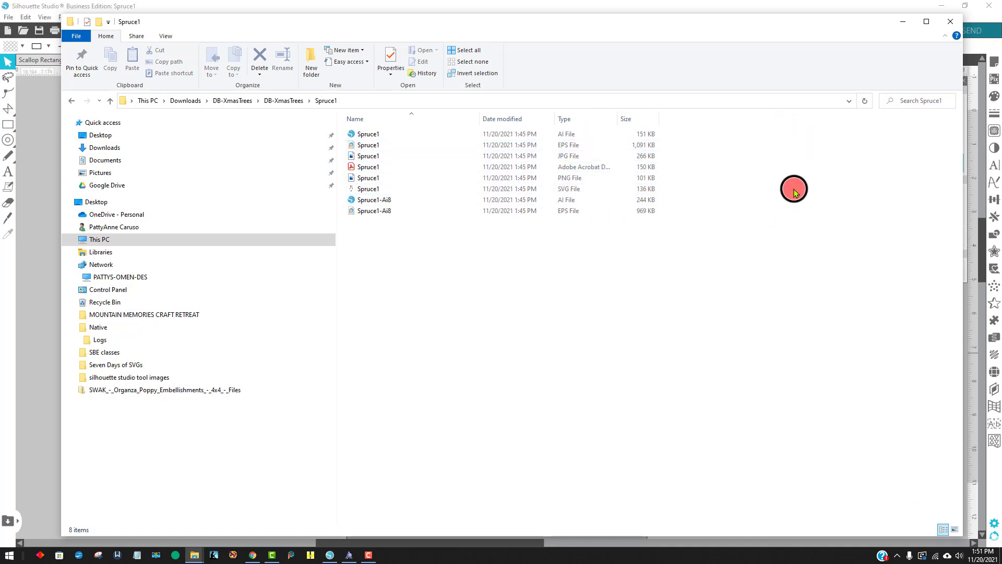
{"action": "right_click", "coordinate": [795, 192]}
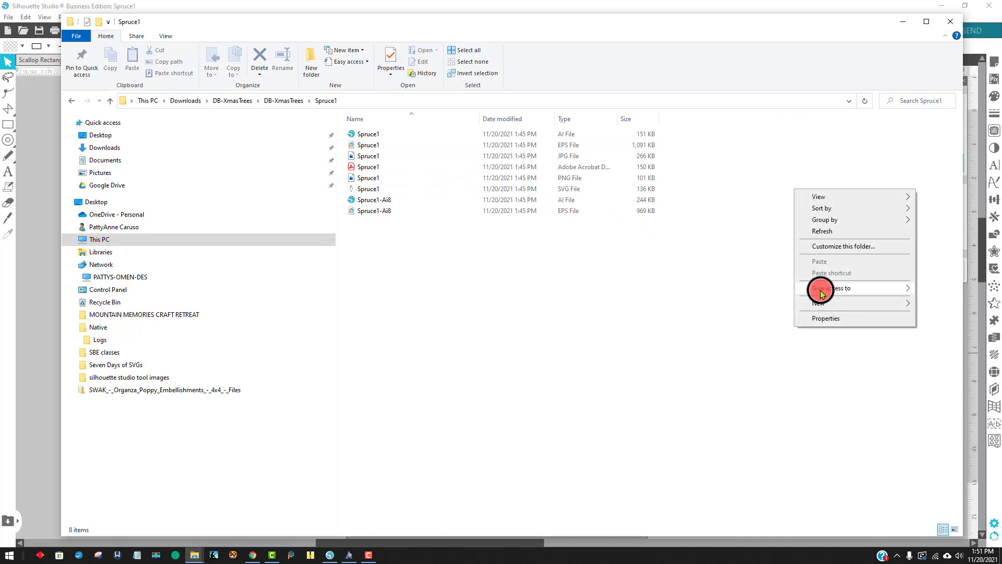
{"action": "mouse_move", "coordinate": [822, 198]}
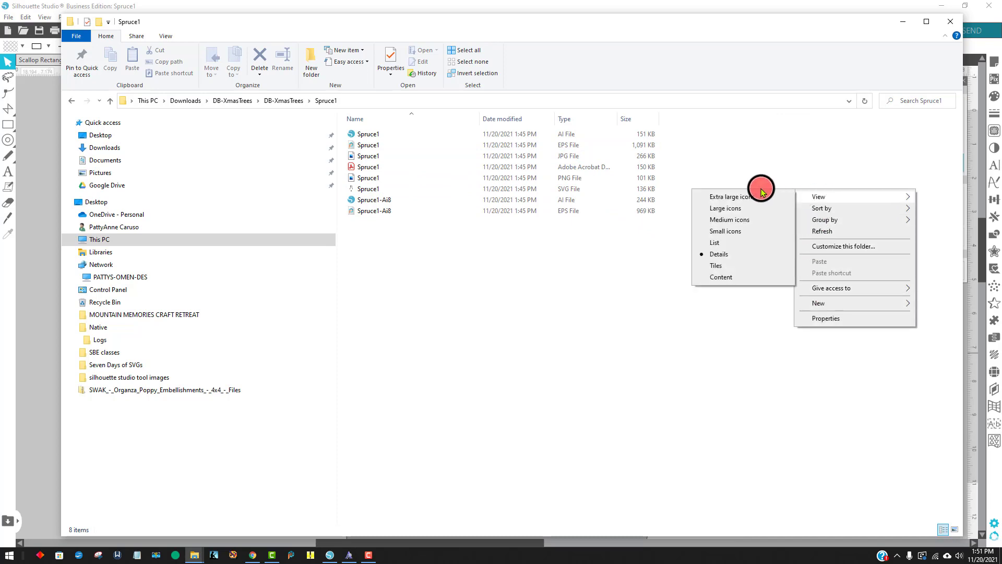
{"action": "left_click", "coordinate": [742, 197]}
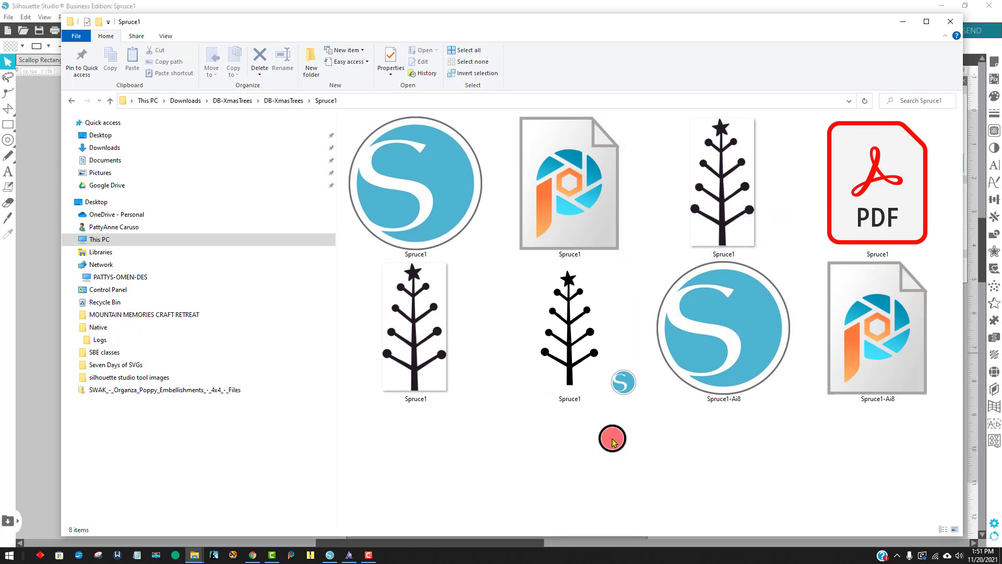
Go back to the tree folders, open Spruce2 and display its files as extra large icons.
{"action": "left_click", "coordinate": [107, 104]}
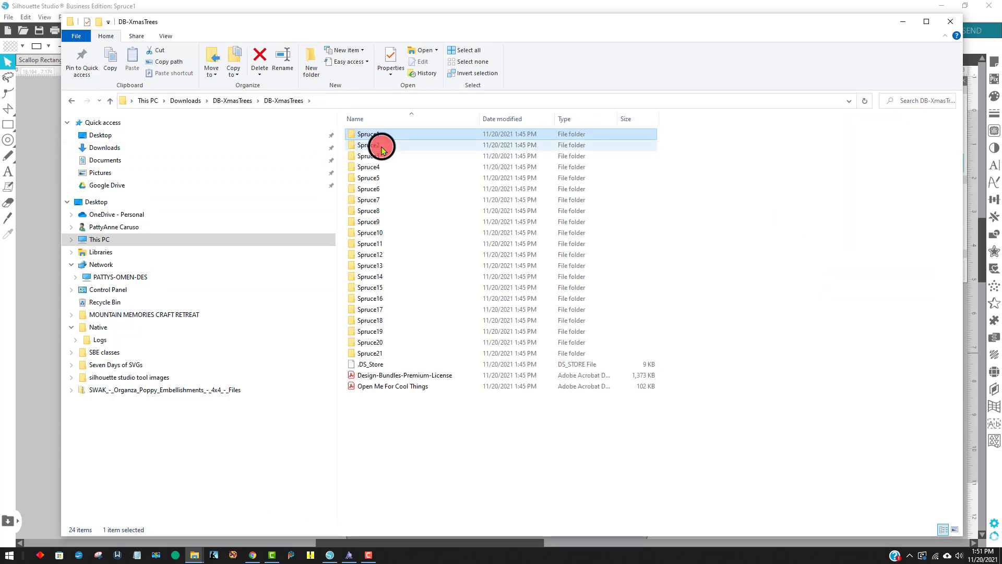
{"action": "double_click", "coordinate": [382, 148]}
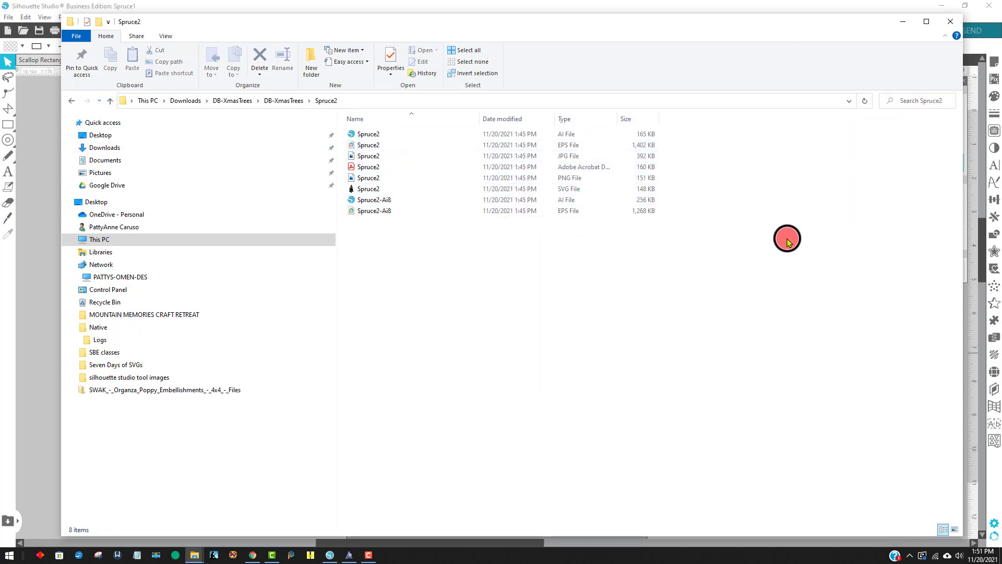
{"action": "right_click", "coordinate": [787, 241]}
{"action": "mouse_move", "coordinate": [814, 248]}
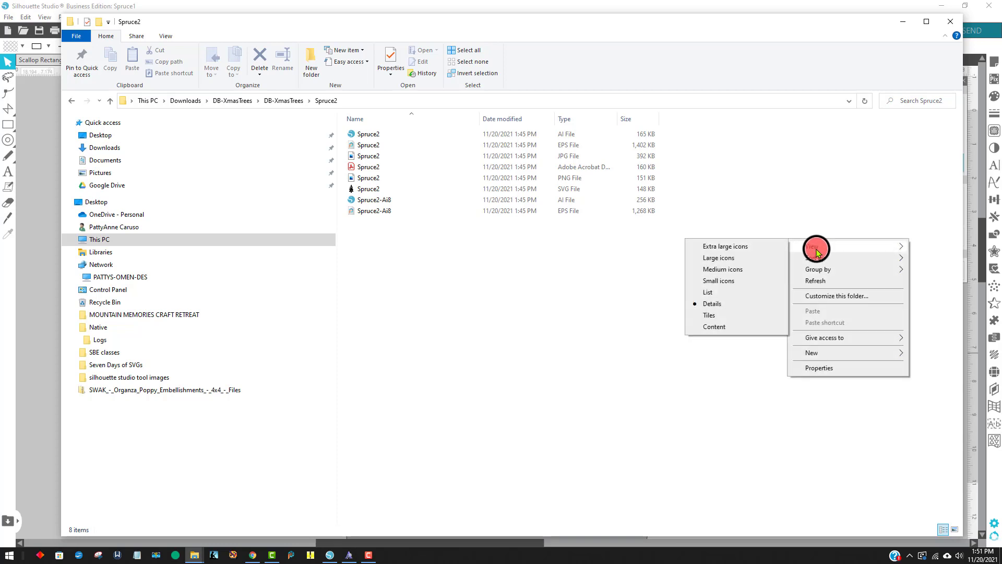
{"action": "left_click", "coordinate": [741, 245]}
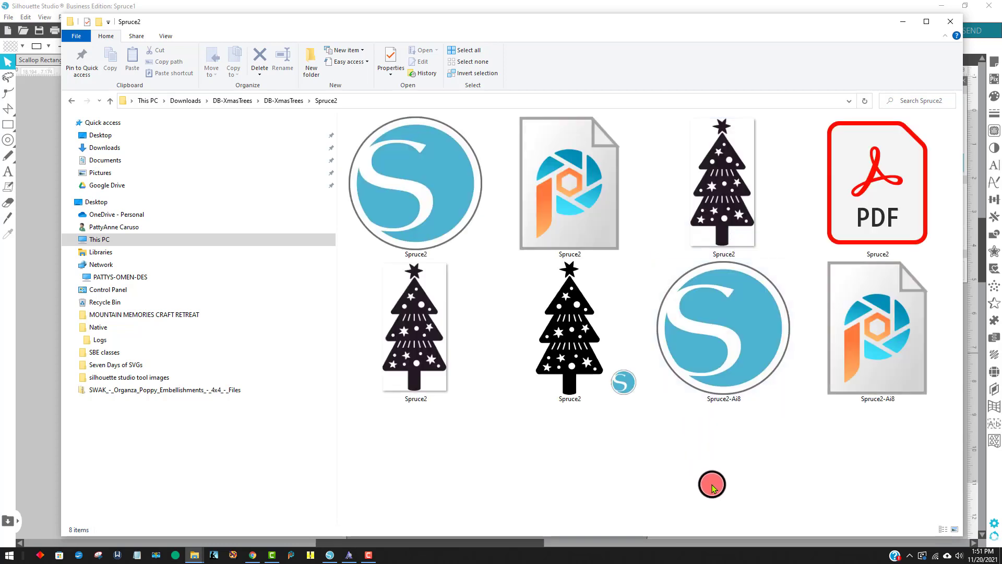
Preview the Spruce3 folder as extra large icons and open its SVG tree file in Silhouette Studio.
{"action": "left_click", "coordinate": [111, 100]}
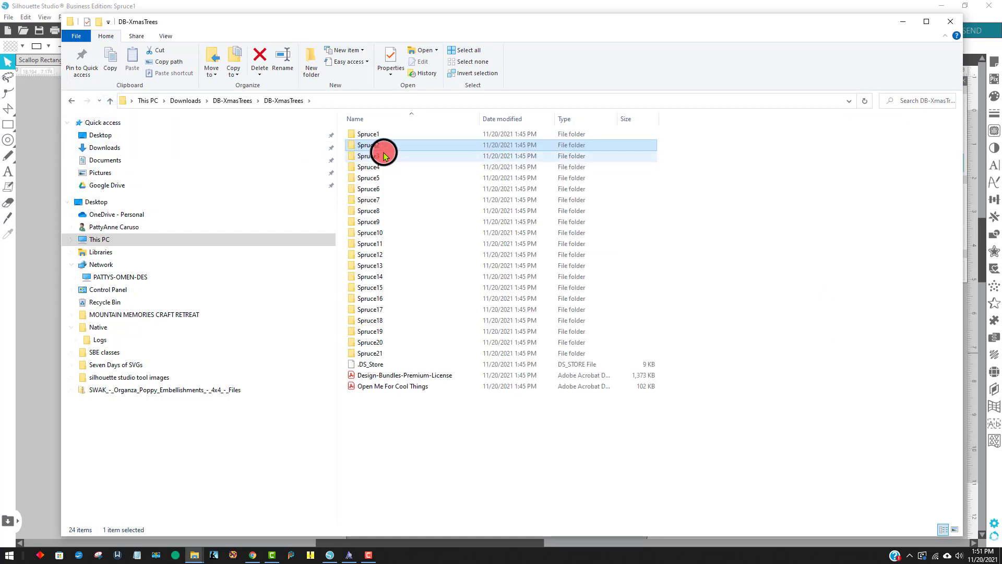
{"action": "double_click", "coordinate": [384, 156]}
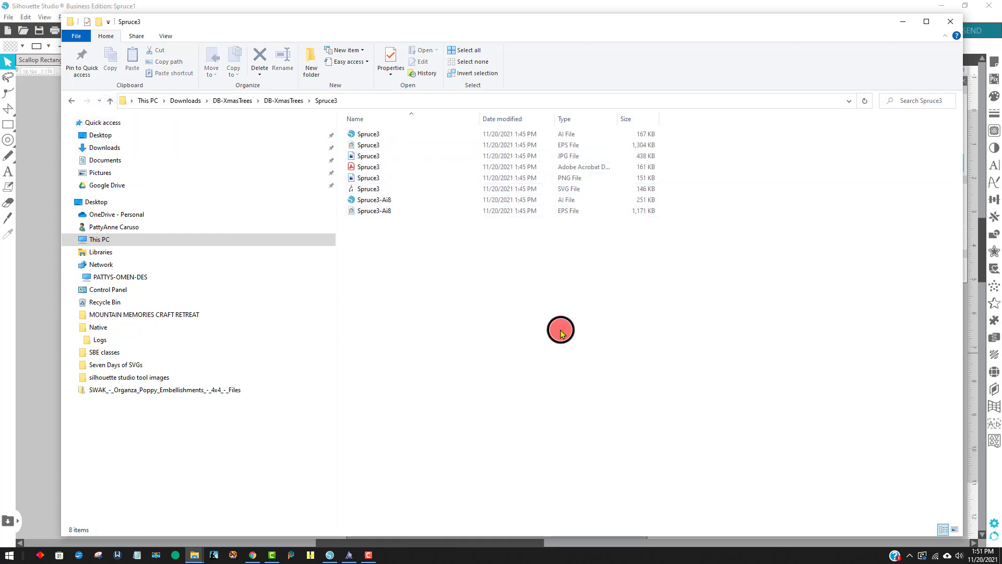
{"action": "right_click", "coordinate": [562, 331]}
{"action": "mouse_move", "coordinate": [582, 341]}
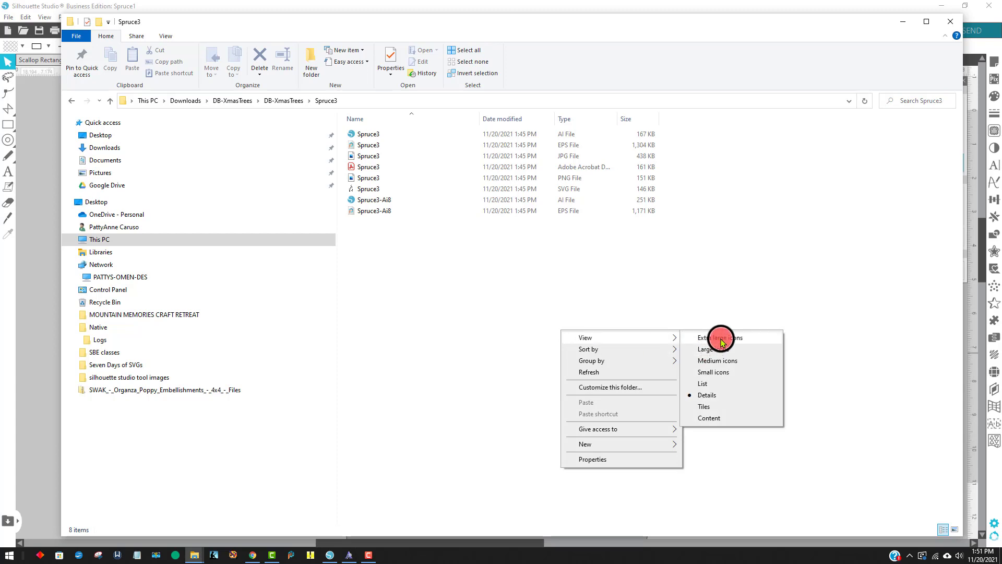
{"action": "left_click", "coordinate": [699, 336]}
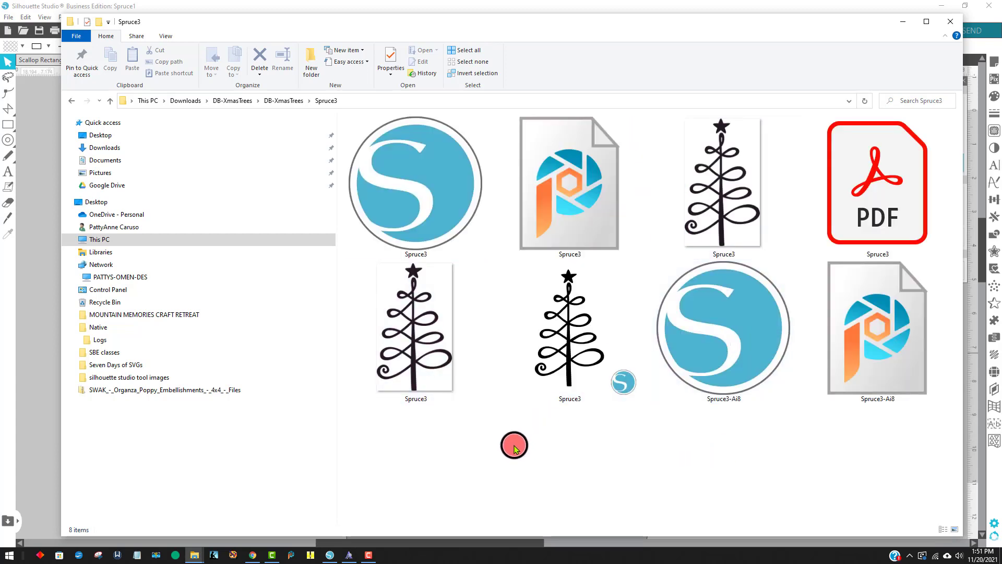
{"action": "left_click", "coordinate": [569, 368]}
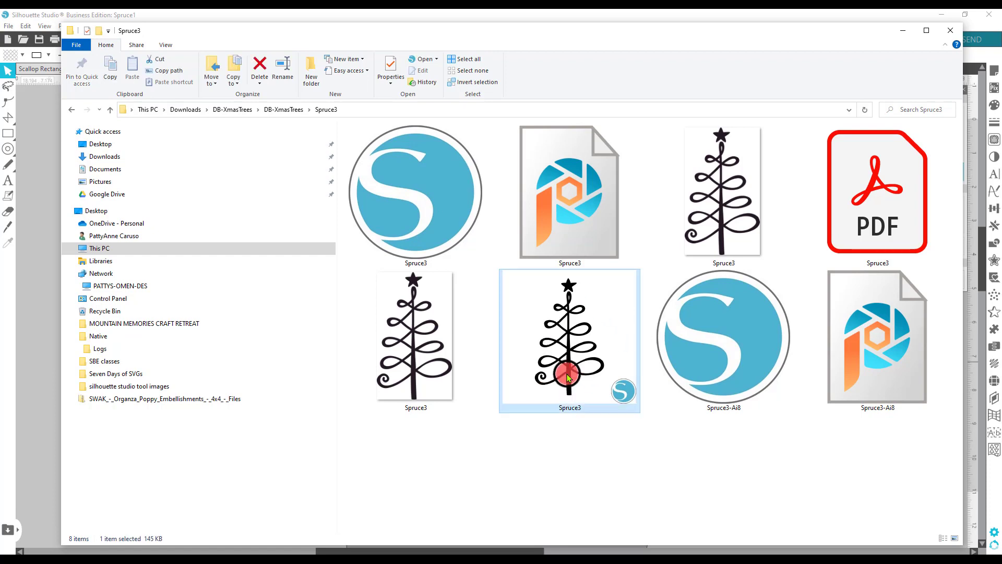
{"action": "double_click", "coordinate": [569, 376]}
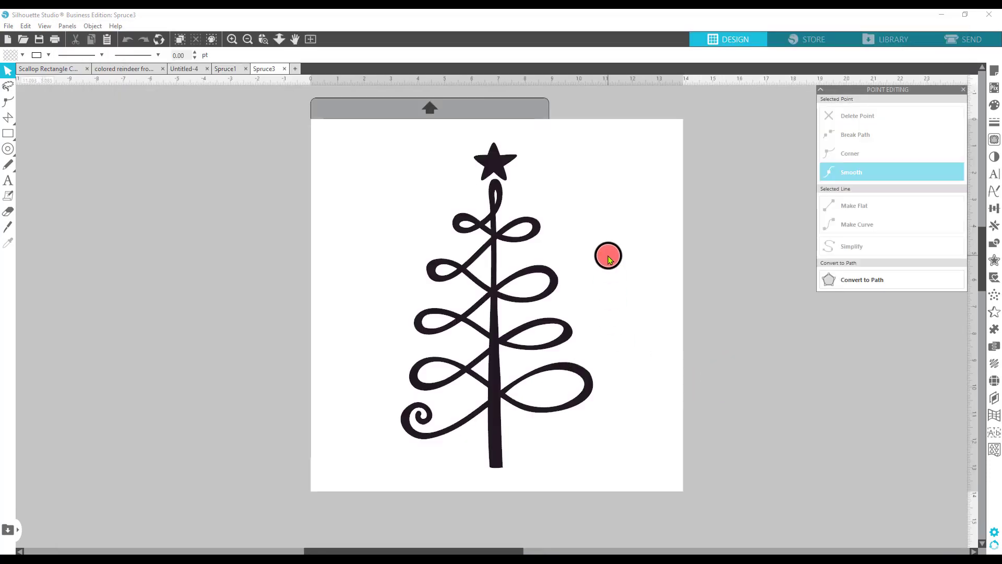
Move the swirl tree up against its star, and move the tree and star together off the page to the left.
{"action": "left_click", "coordinate": [488, 262]}
{"action": "left_click_drag", "start_coordinate": [489, 273], "coordinate": [521, 267]}
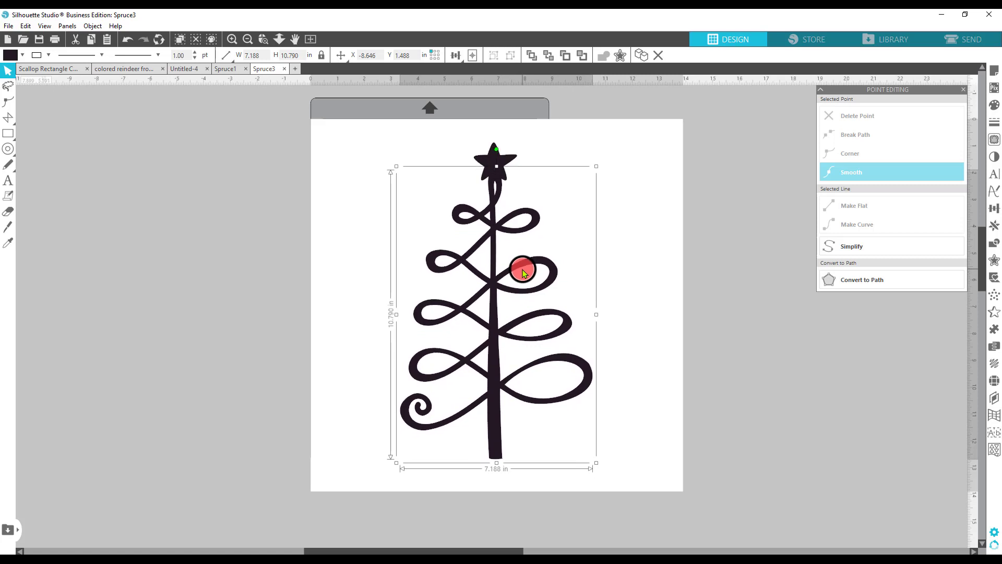
{"action": "left_click_drag", "start_coordinate": [442, 141], "coordinate": [566, 442]}
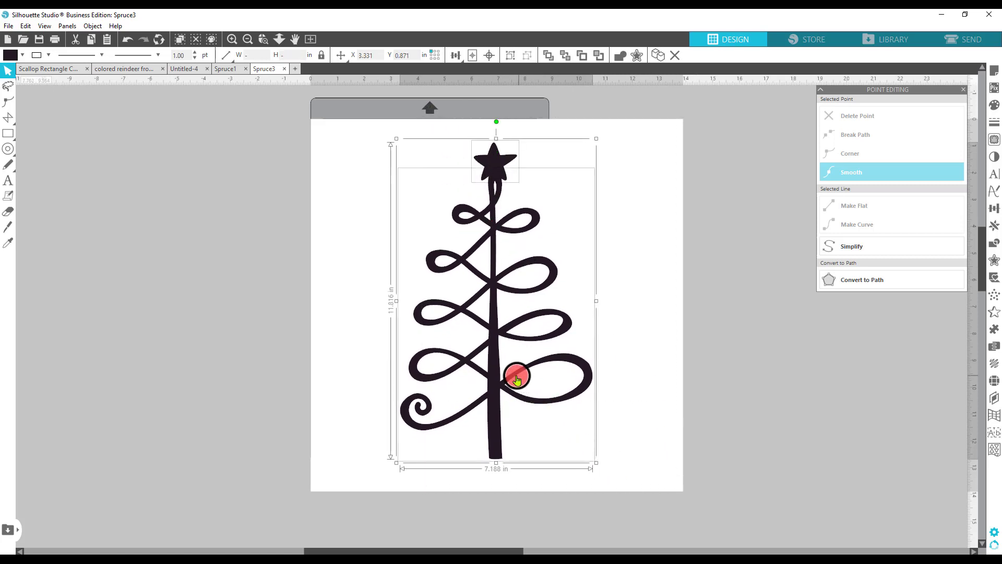
{"action": "left_click_drag", "start_coordinate": [517, 376], "coordinate": [206, 392]}
{"action": "left_click", "coordinate": [483, 286]}
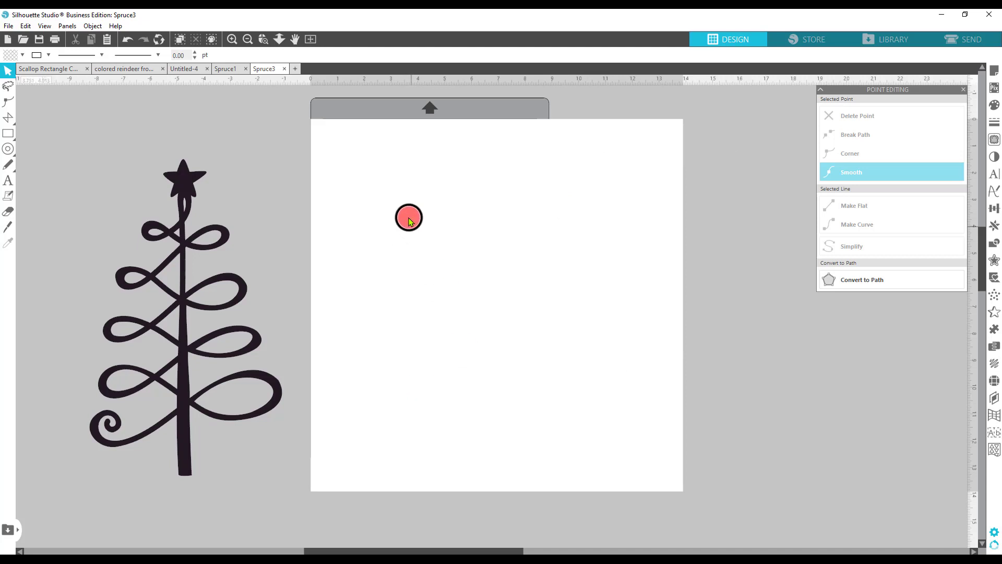
Set the page's media size to Letter (8.500 x 11.000 in).
{"action": "left_click", "coordinate": [993, 76]}
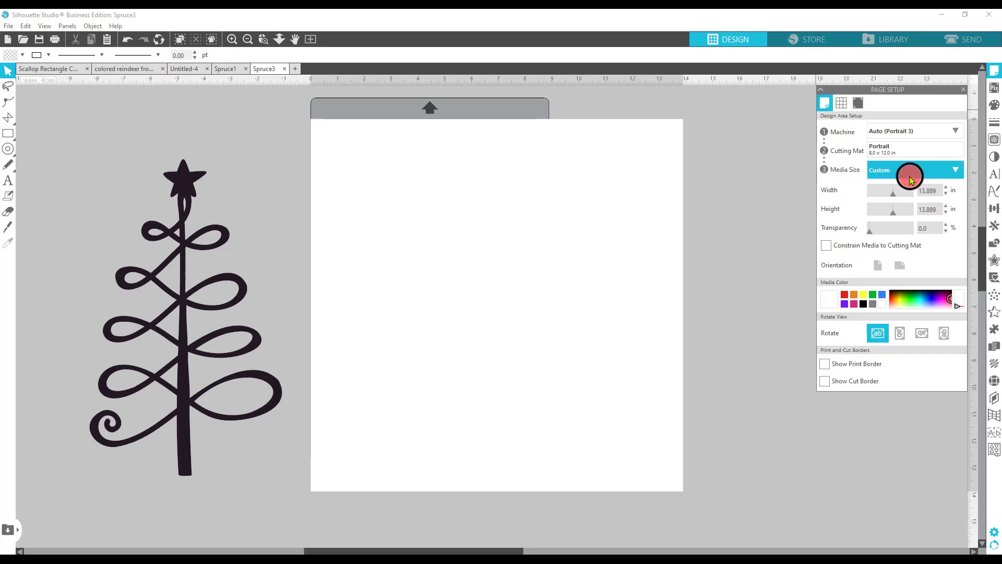
{"action": "left_click", "coordinate": [954, 169]}
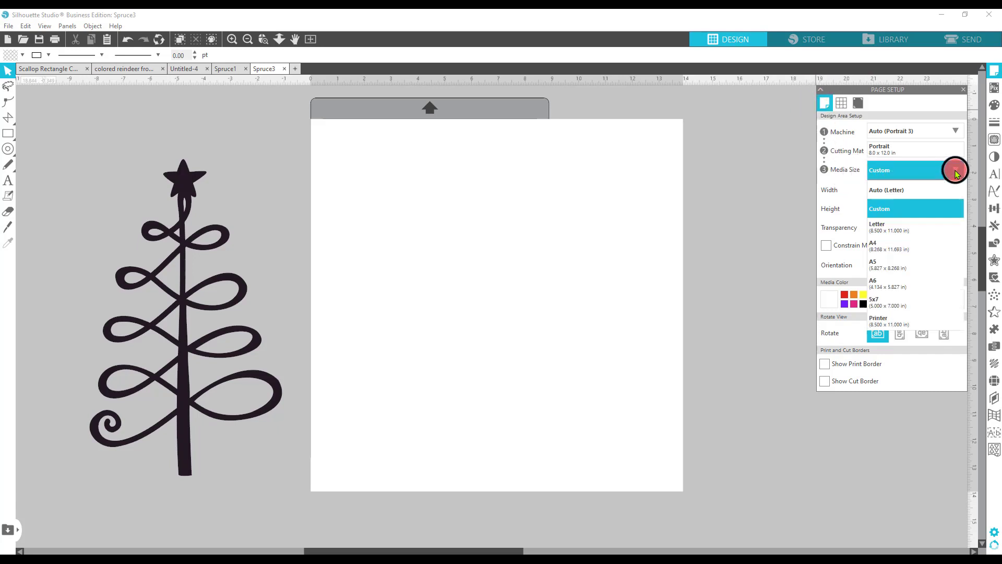
{"action": "left_click", "coordinate": [911, 230]}
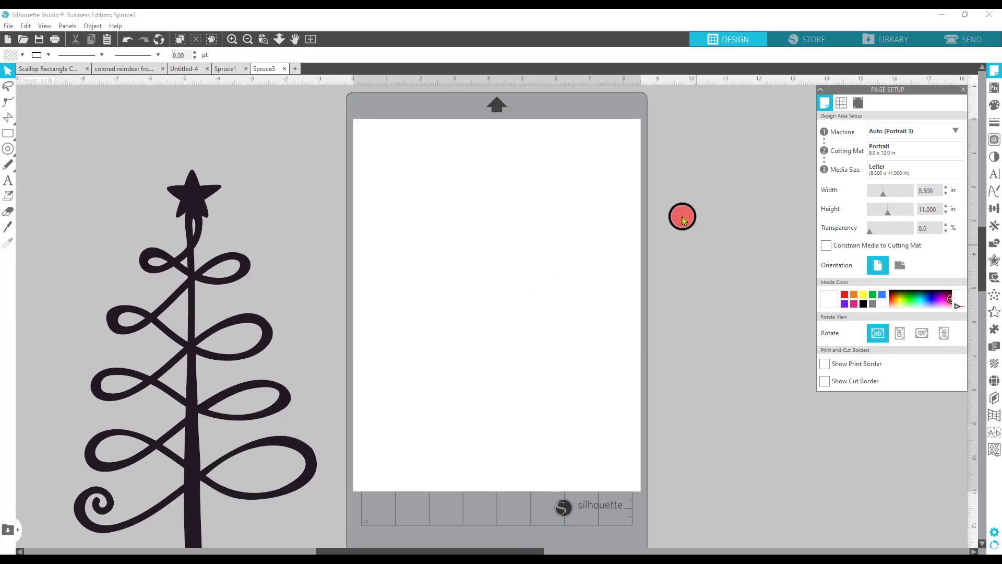
Scale the tree and star down to about 4.8 x 7.9 in and place them left of the page.
{"action": "left_click", "coordinate": [273, 494]}
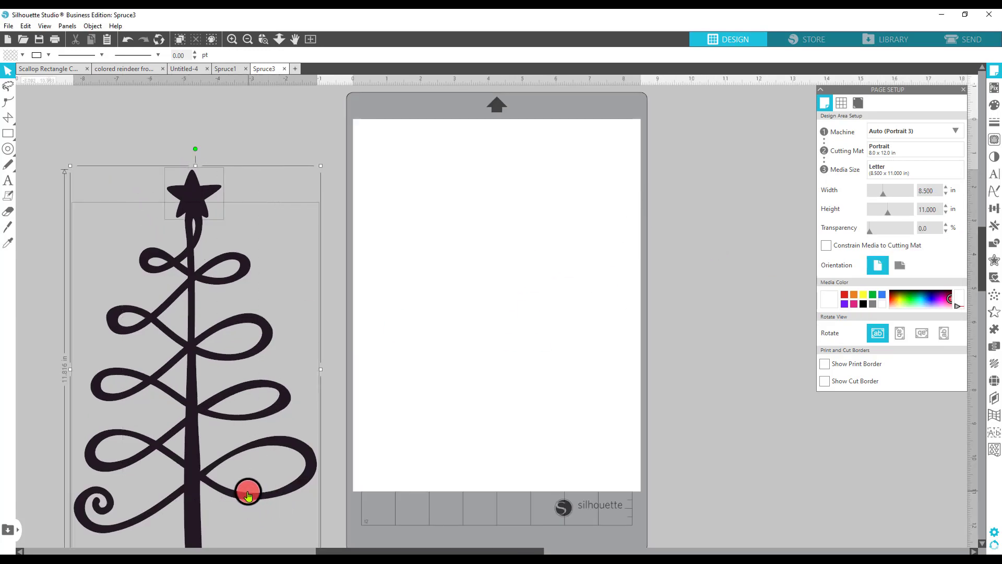
{"action": "left_click_drag", "start_coordinate": [246, 488], "coordinate": [543, 436]}
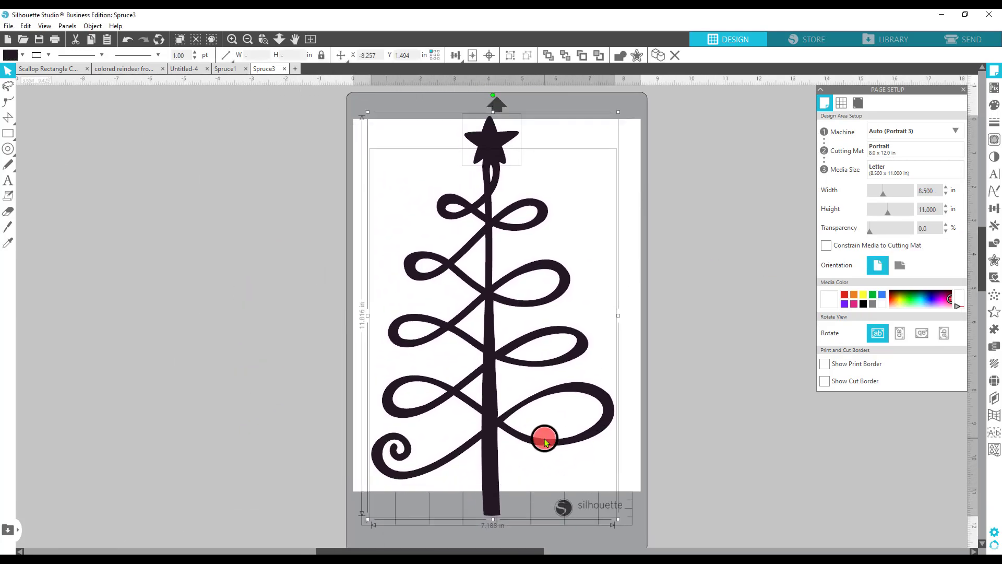
{"action": "left_click_drag", "start_coordinate": [617, 520], "coordinate": [536, 387]}
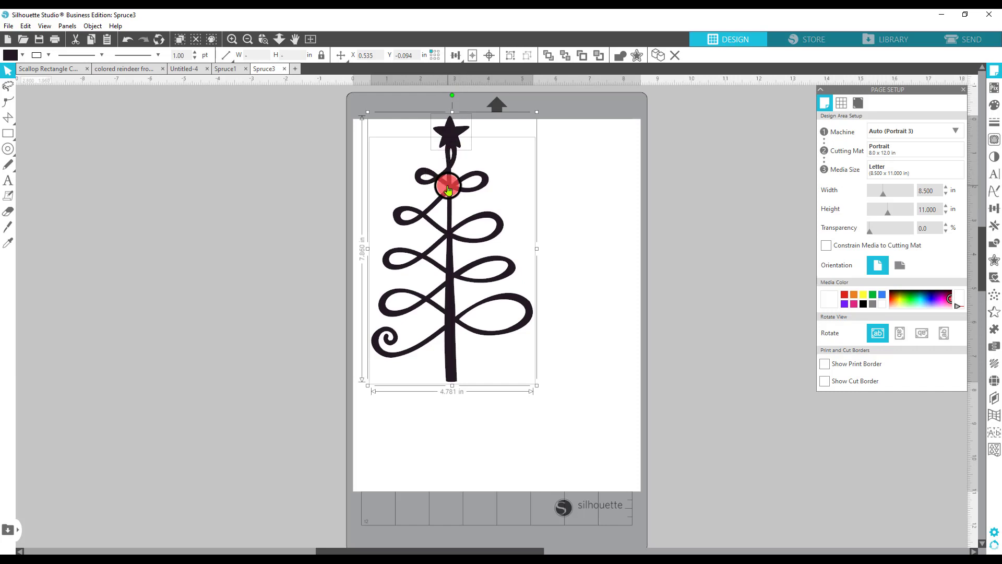
{"action": "left_click_drag", "start_coordinate": [448, 190], "coordinate": [195, 220]}
Draw a rectangle about 5.3 in wide and 5.9 in high on the upper part of the page.
{"action": "mouse_move", "coordinate": [7, 167]}
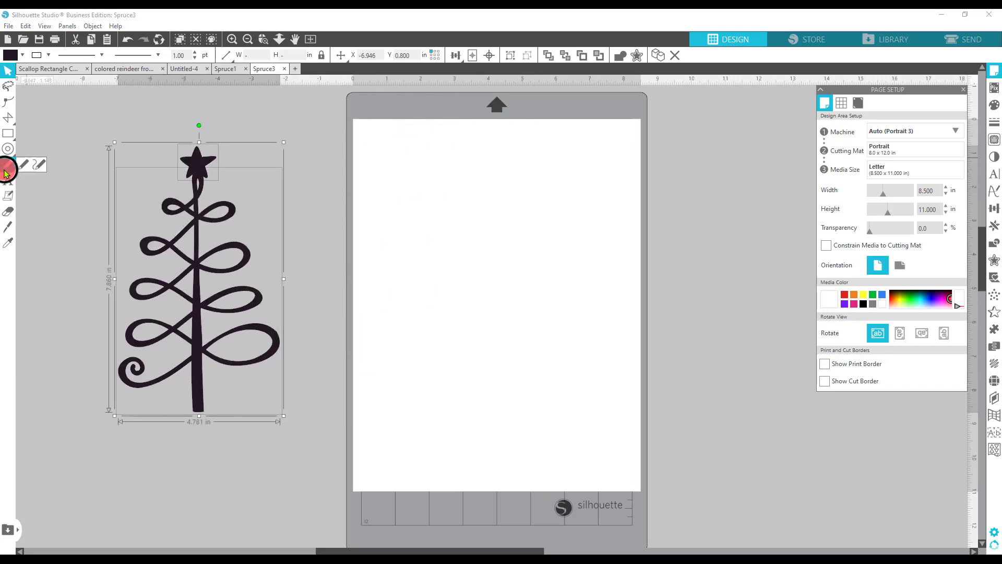
{"action": "left_click", "coordinate": [4, 141]}
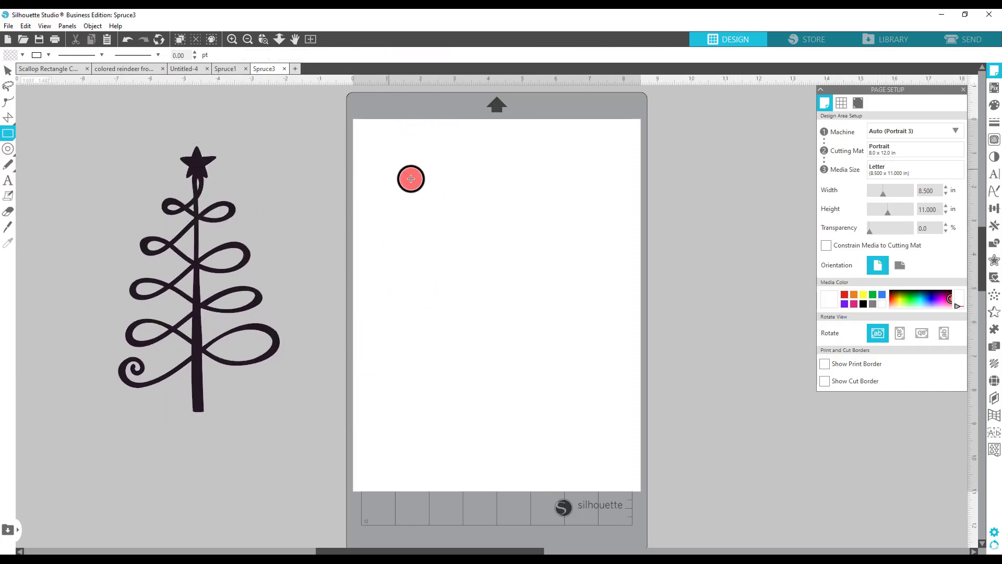
{"action": "left_click_drag", "start_coordinate": [390, 170], "coordinate": [555, 351]}
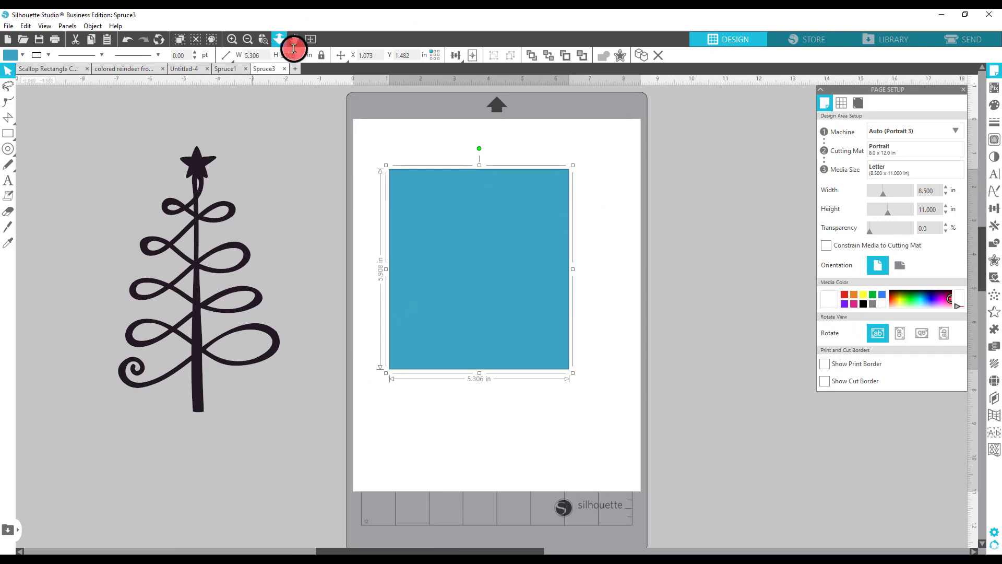
Unlock the rectangle's aspect ratio, try a width of 5.5 in, and settle on a width of 4.25 in.
{"action": "left_click", "coordinate": [322, 54]}
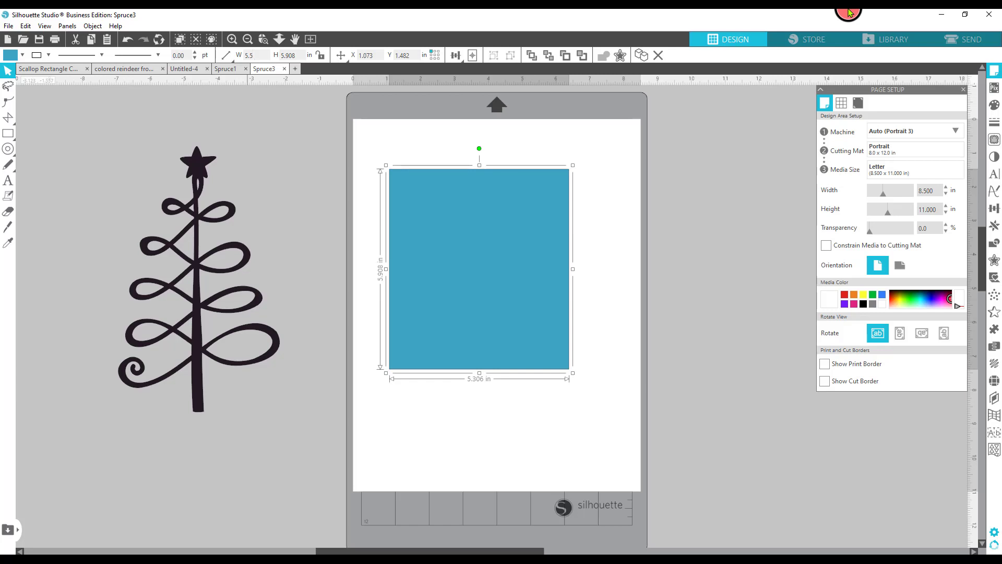
{"action": "key", "text": "Return"}
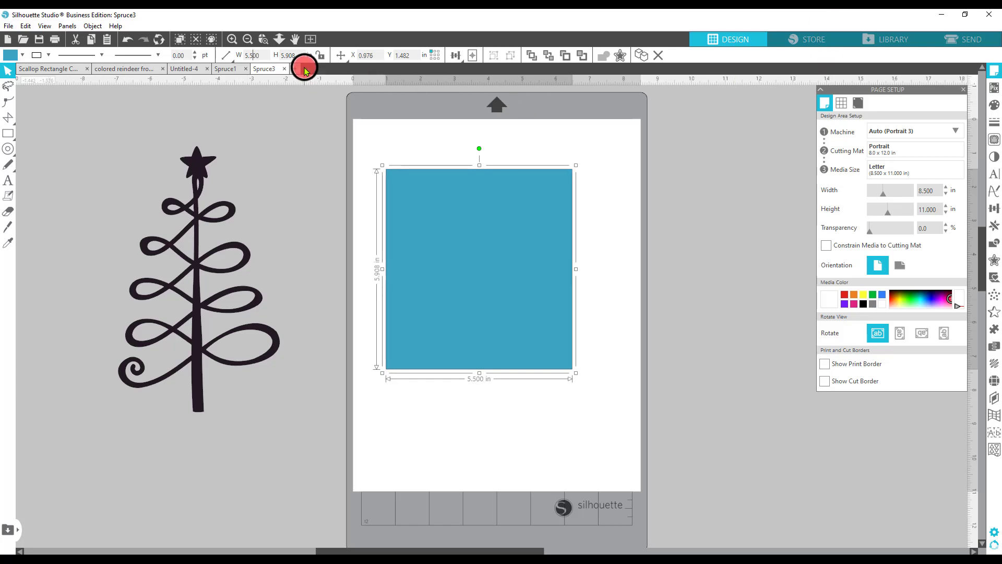
{"action": "left_click", "coordinate": [261, 55]}
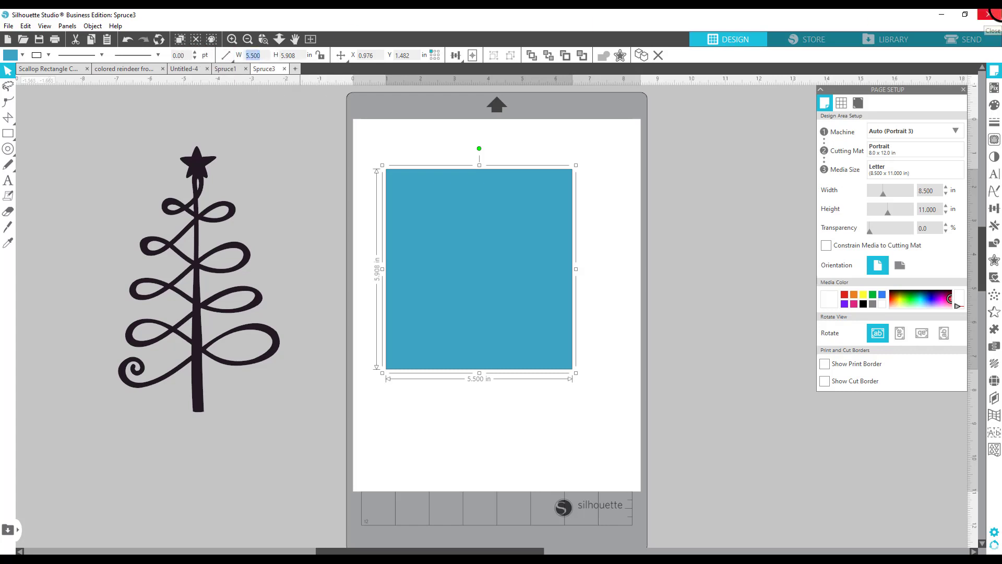
{"action": "type", "text": "4.25"}
{"action": "key", "text": "Return"}
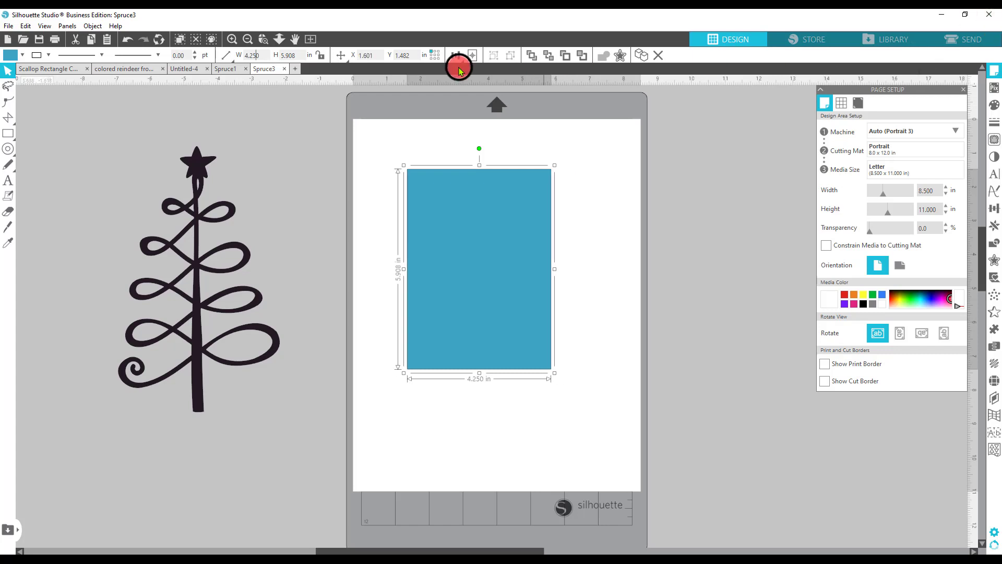
Set the blue rectangle's height to 5.5 in.
{"action": "left_click", "coordinate": [292, 61]}
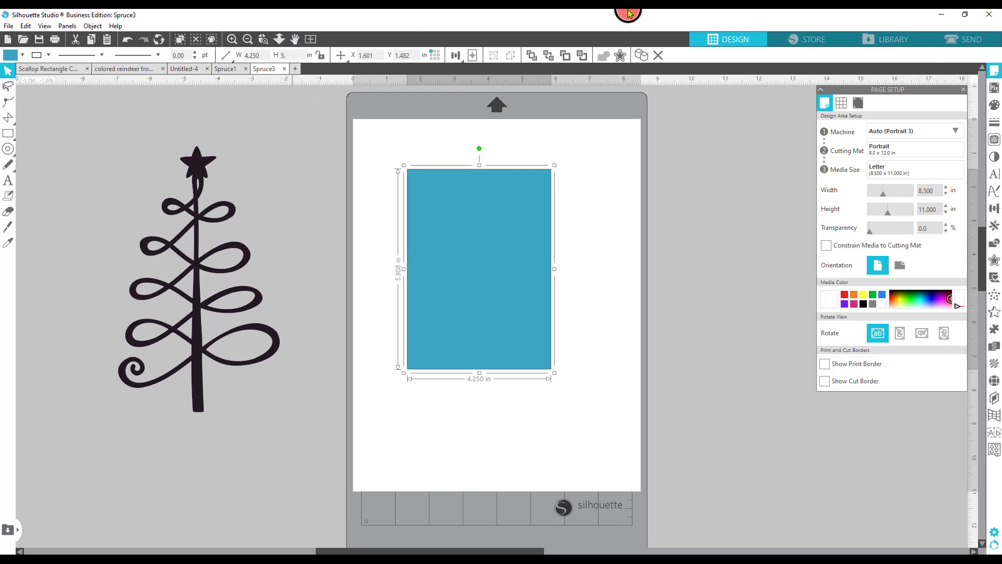
{"action": "key", "text": "Return"}
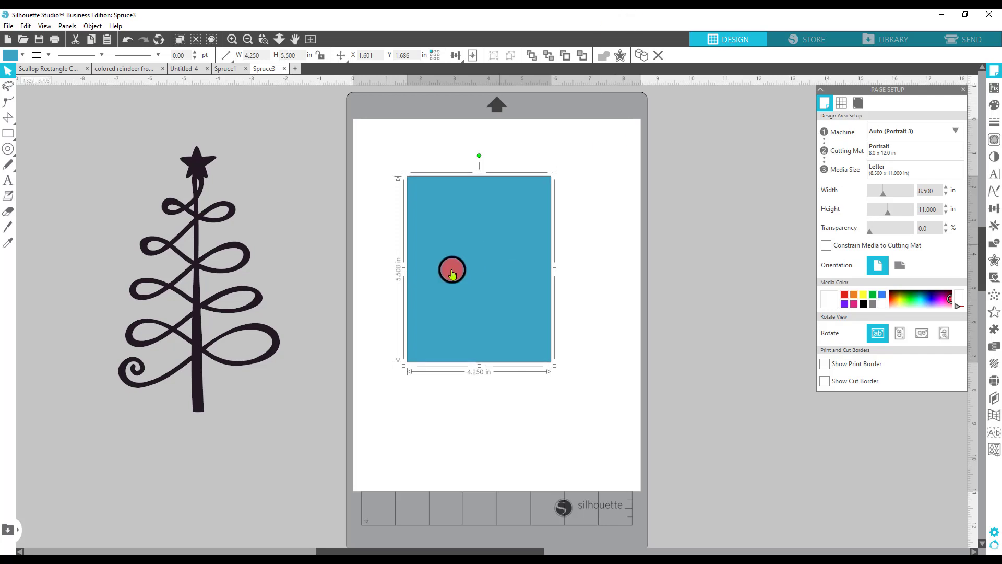
{"action": "left_click", "coordinate": [253, 370]}
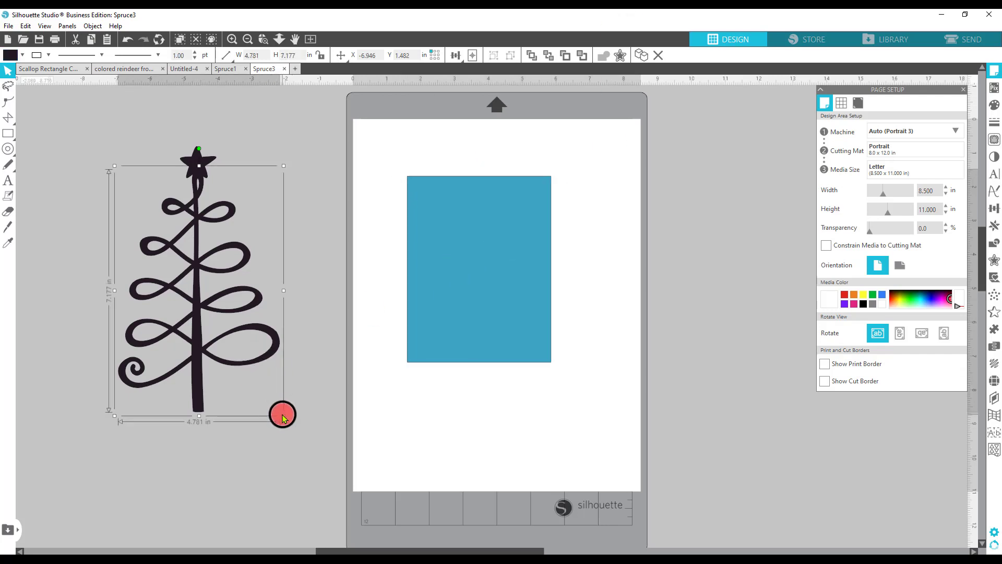
{"action": "left_click_drag", "start_coordinate": [282, 414], "coordinate": [222, 298]}
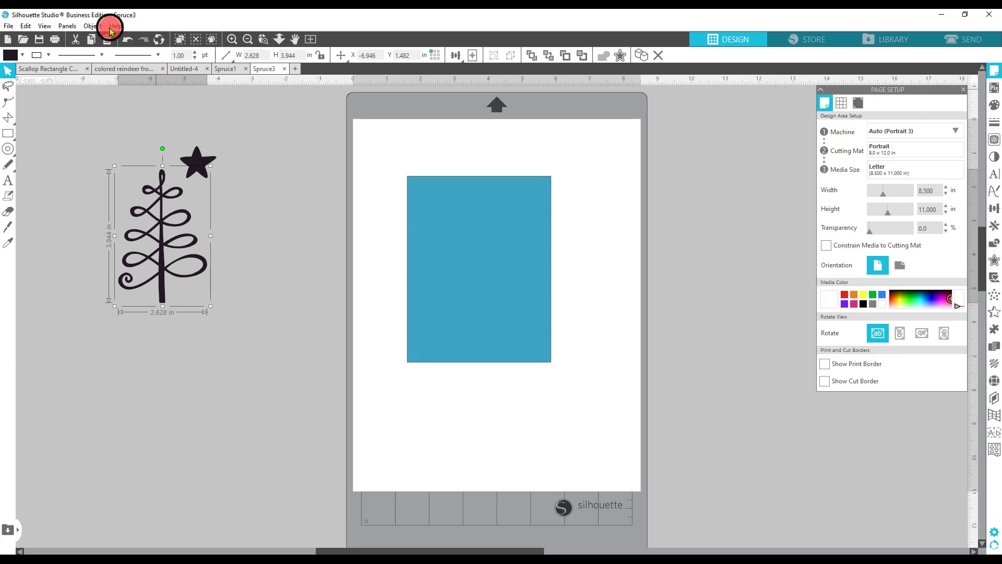
{"action": "left_click", "coordinate": [127, 40]}
{"action": "left_click", "coordinate": [127, 40]}
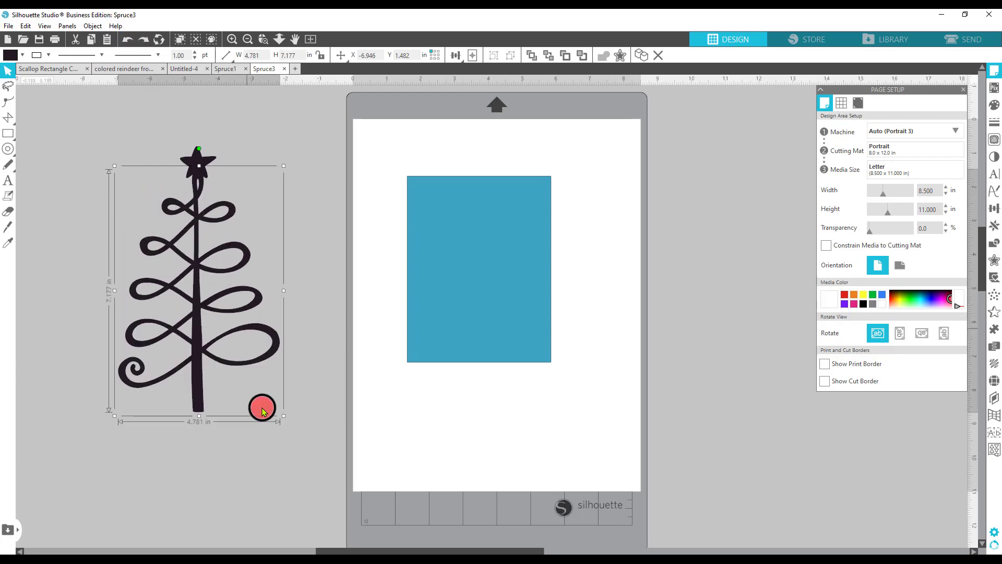
Group the tree with its star and scale the group down to about 2.06 in wide and 3.39 in high.
{"action": "left_click_drag", "start_coordinate": [314, 440], "coordinate": [111, 125]}
{"action": "right_click", "coordinate": [189, 217]}
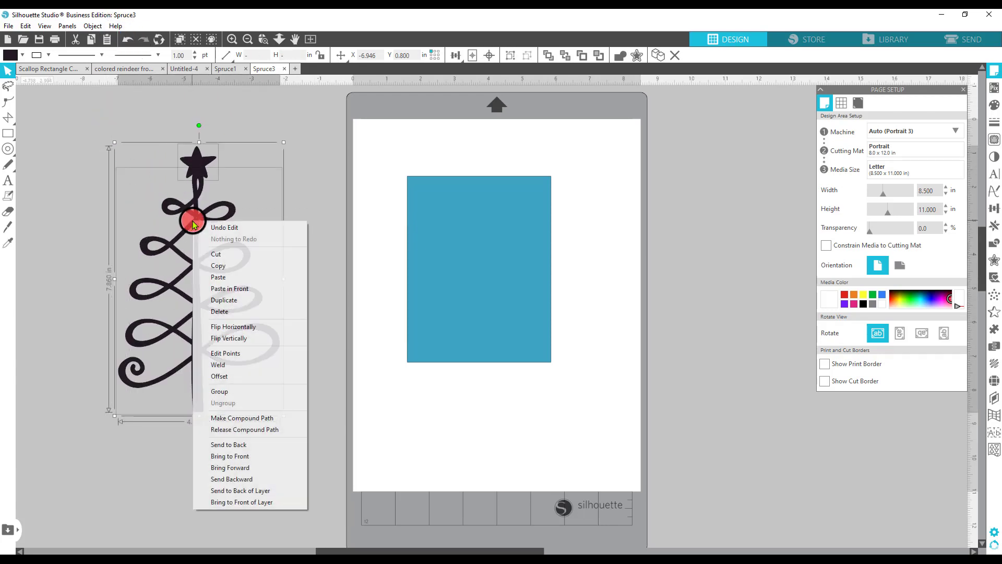
{"action": "left_click", "coordinate": [240, 392]}
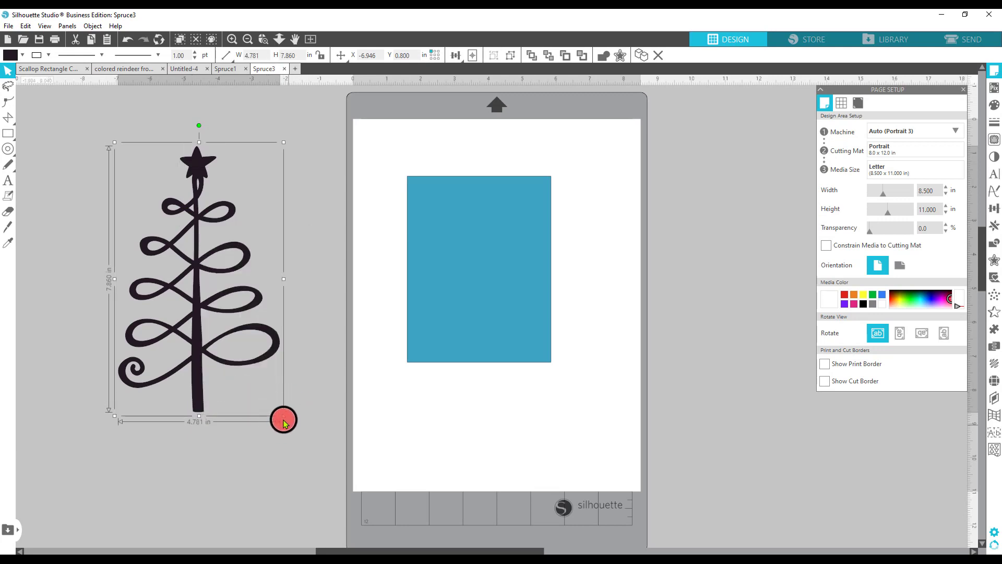
{"action": "left_click_drag", "start_coordinate": [282, 417], "coordinate": [184, 269]}
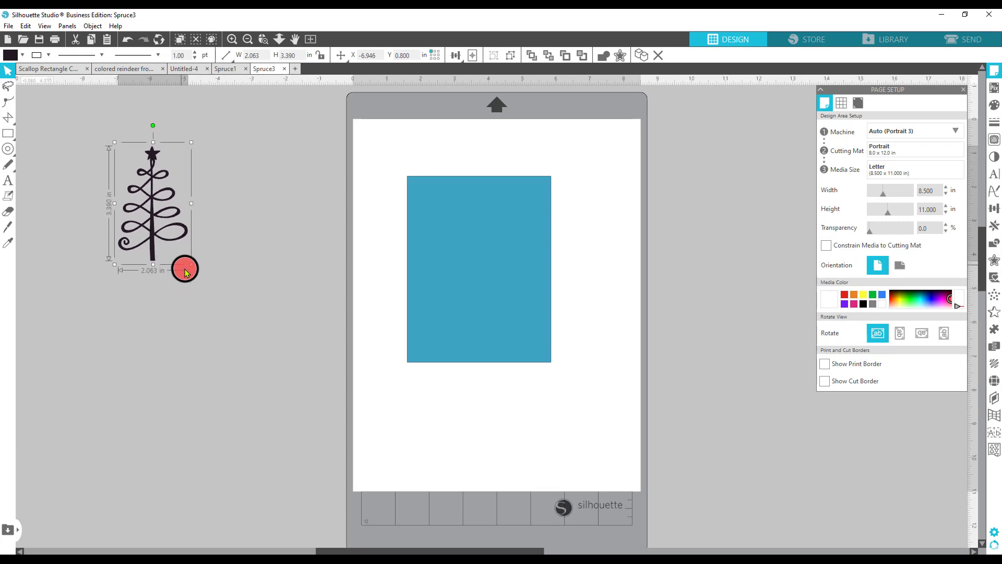
Bring the tree group to the front and place it on the upper middle of the blue rectangle.
{"action": "left_click_drag", "start_coordinate": [150, 235], "coordinate": [315, 298]}
{"action": "right_click", "coordinate": [315, 298]}
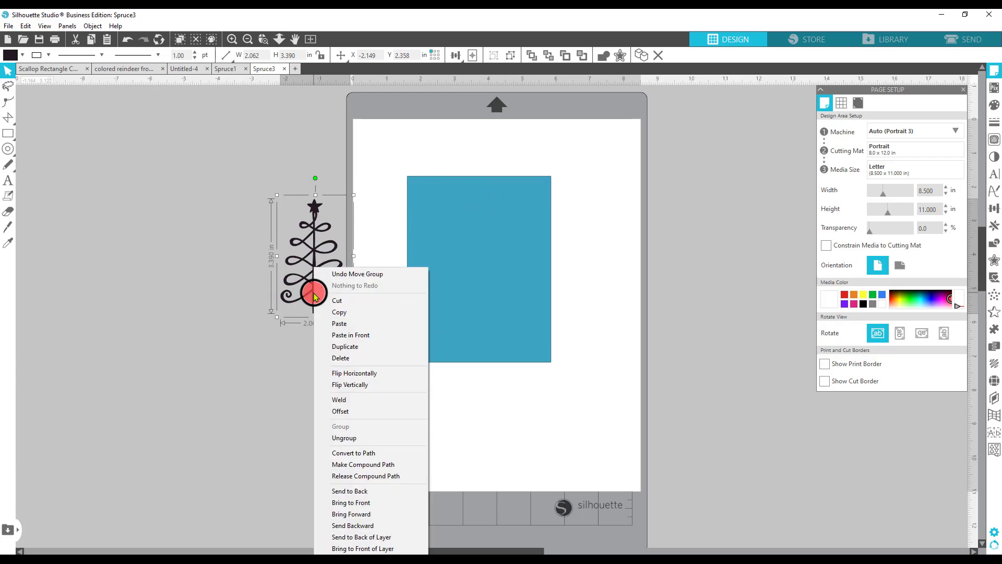
{"action": "left_click", "coordinate": [367, 507]}
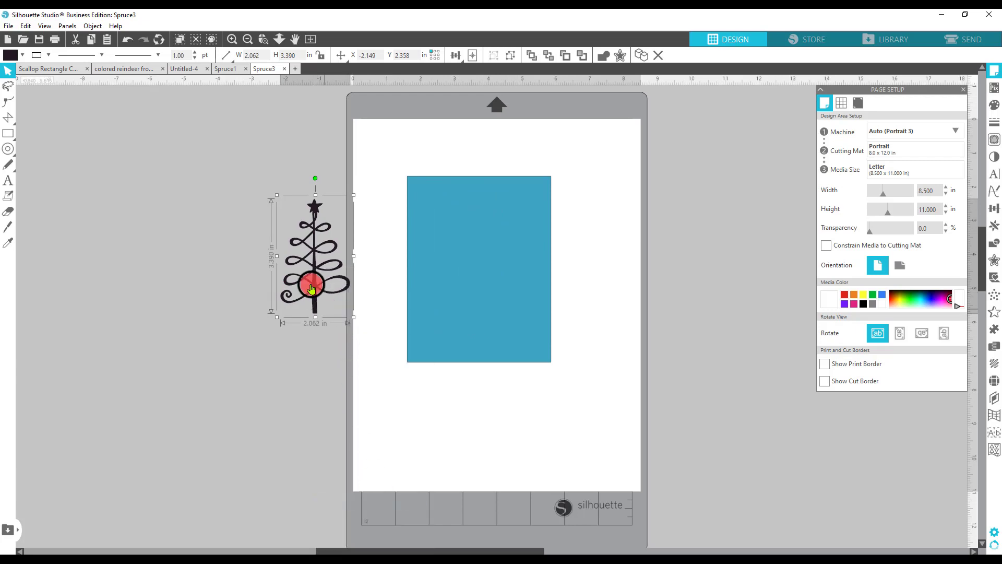
{"action": "left_click_drag", "start_coordinate": [340, 284], "coordinate": [476, 276]}
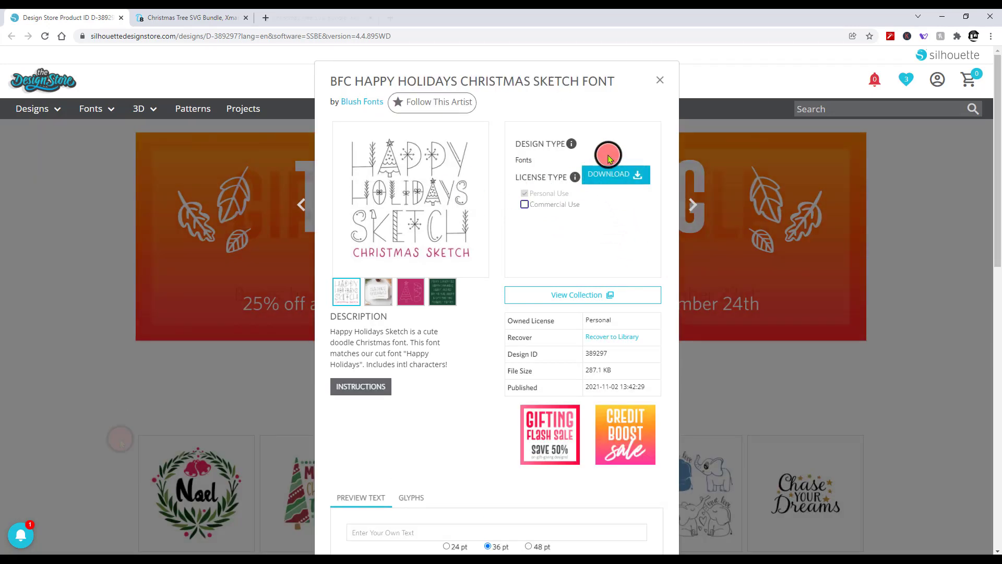
On the Design Store page, open the instructions for the BFC Happy Holidays Christmas Sketch font and download the font.
{"action": "left_click", "coordinate": [361, 386]}
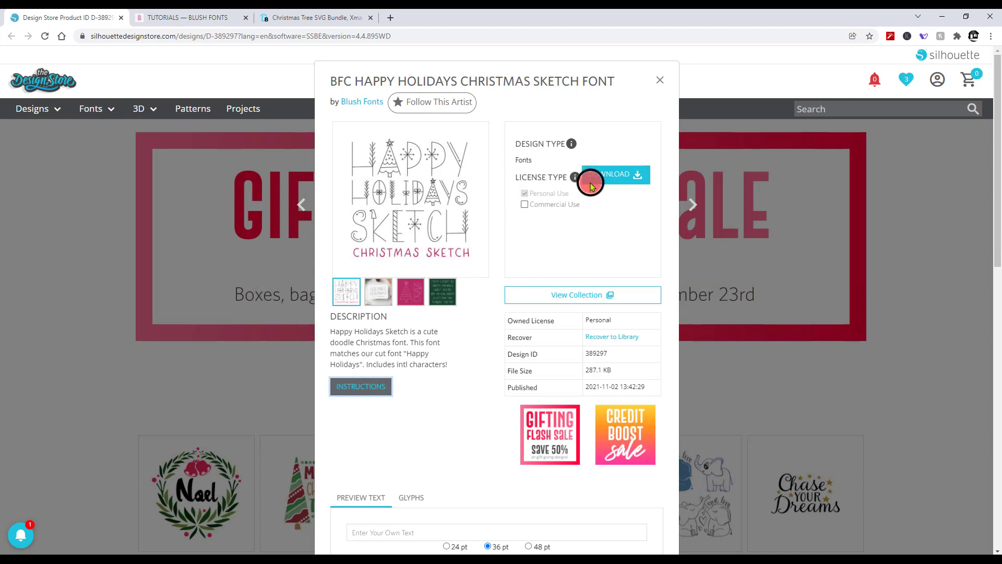
{"action": "left_click", "coordinate": [611, 178]}
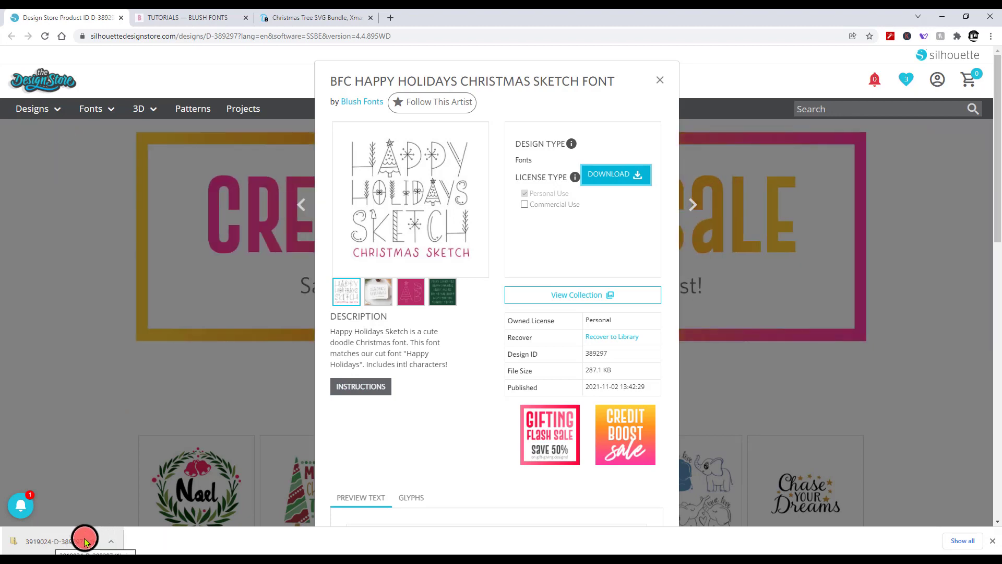
Open the downloaded font archive and extract all its files to the suggested folder in Downloads.
{"action": "left_click", "coordinate": [50, 543]}
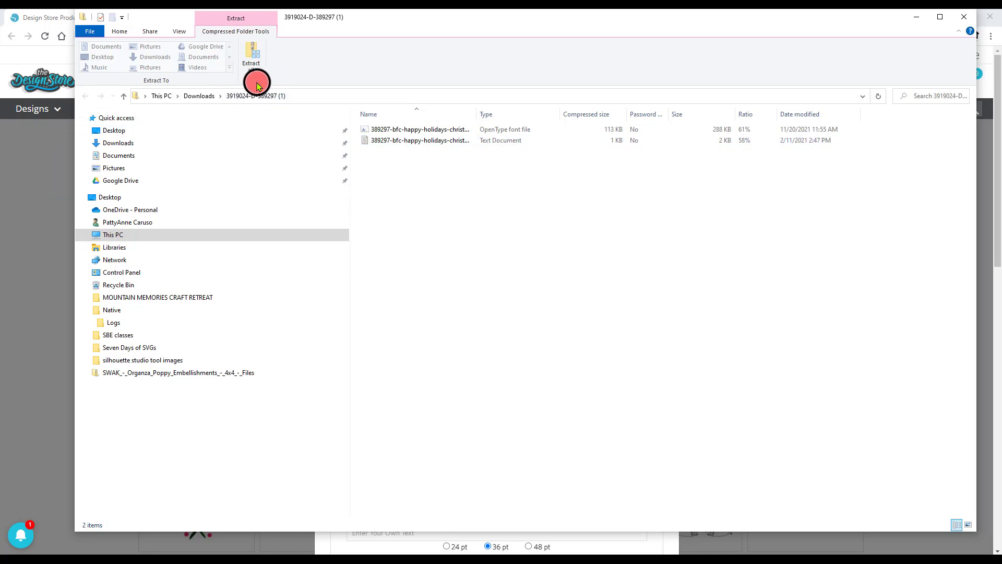
{"action": "left_click", "coordinate": [254, 55]}
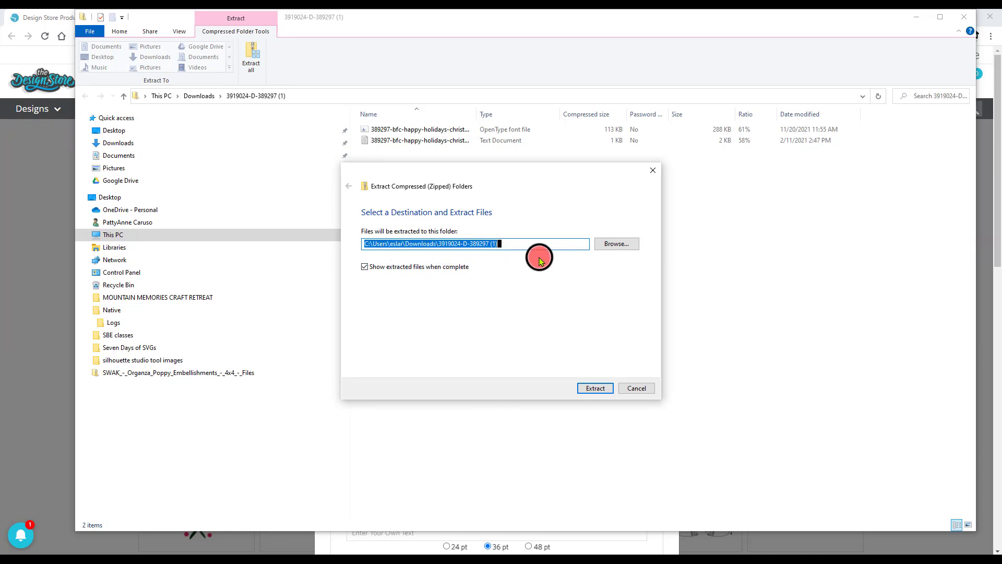
{"action": "left_click", "coordinate": [591, 389]}
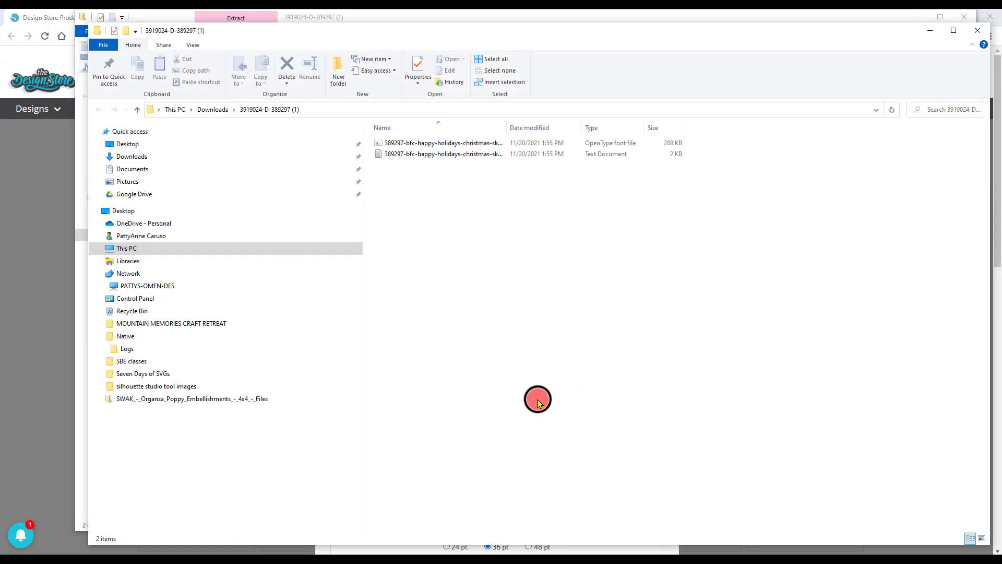
Start installing the extracted OpenType font, decline replacing the existing copy, and close the font preview and both folder windows.
{"action": "left_click", "coordinate": [448, 144]}
{"action": "double_click", "coordinate": [447, 144]}
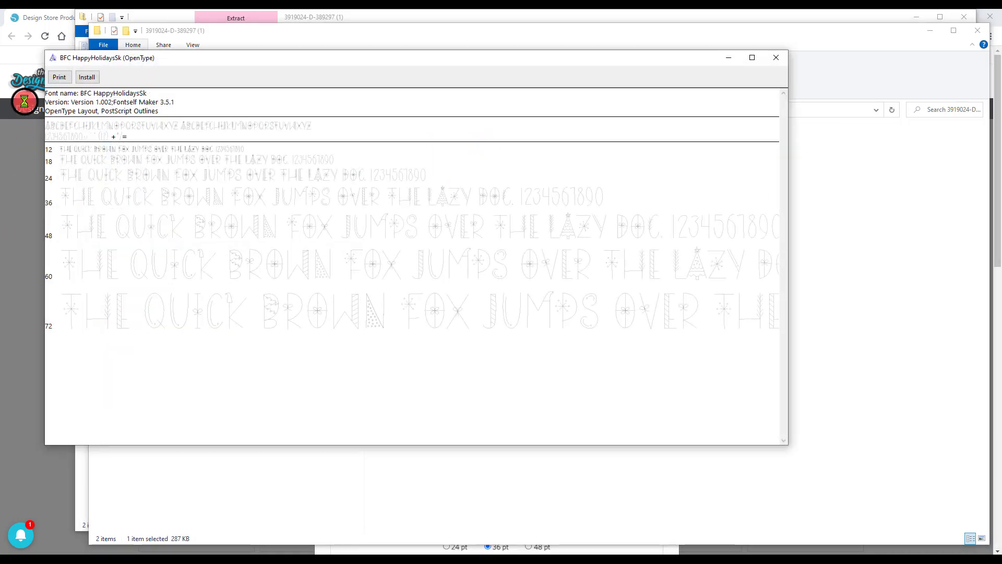
{"action": "left_click", "coordinate": [88, 78]}
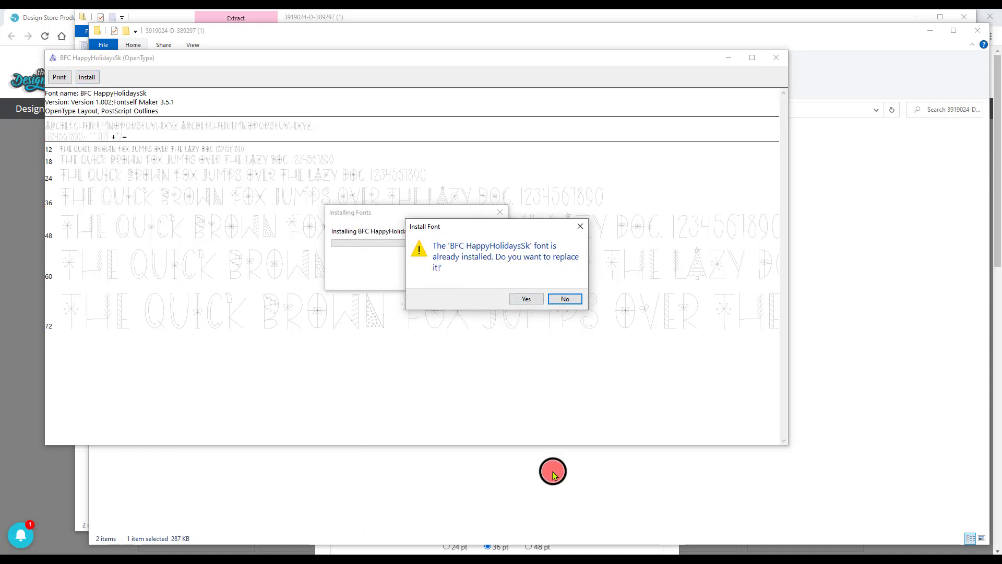
{"action": "left_click", "coordinate": [571, 298]}
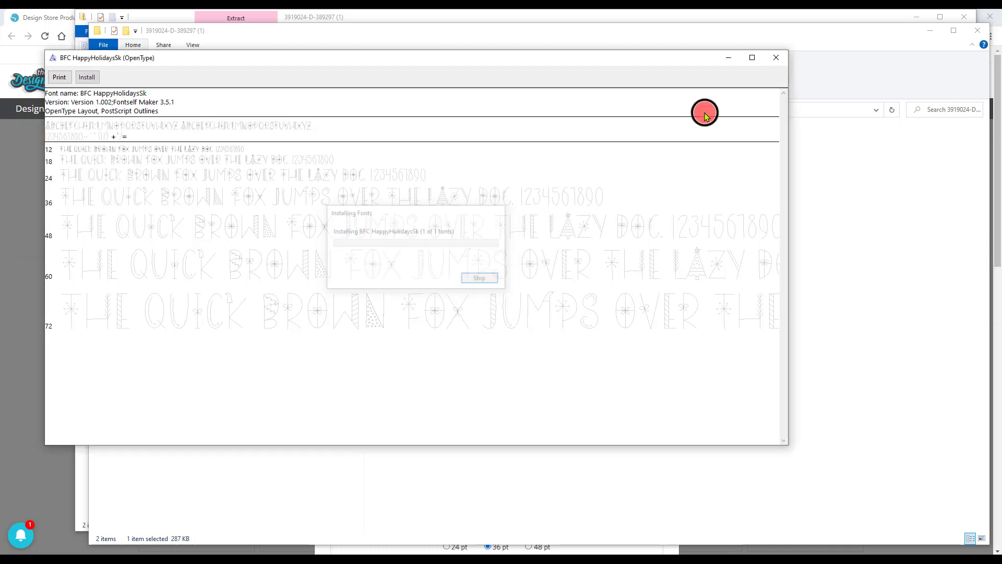
{"action": "left_click", "coordinate": [775, 59]}
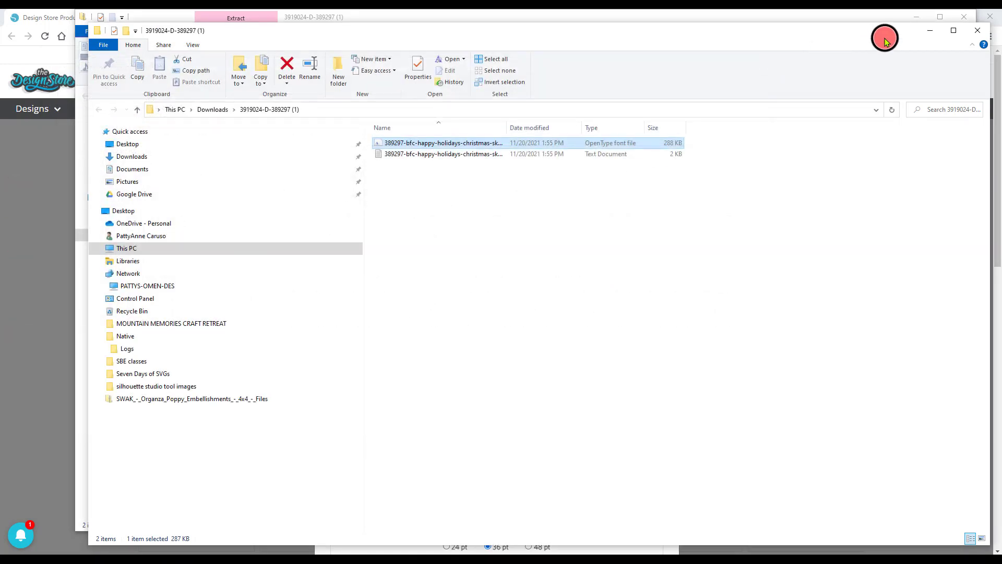
{"action": "left_click", "coordinate": [979, 31]}
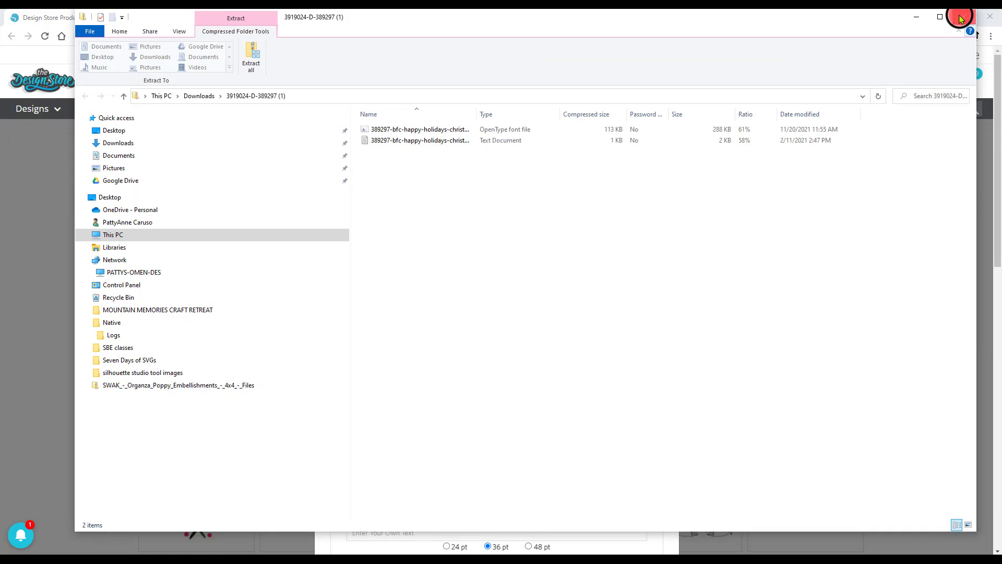
{"action": "left_click", "coordinate": [965, 17]}
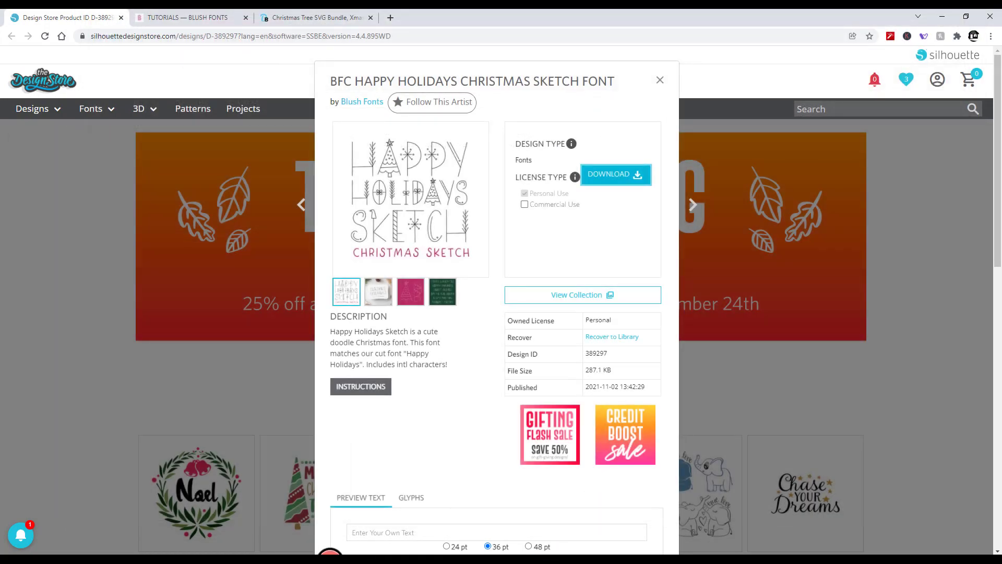
Switch back to Silhouette Studio and add the text "Happy Holidays" on the page below the blue rectangle.
{"action": "left_click", "coordinate": [330, 557]}
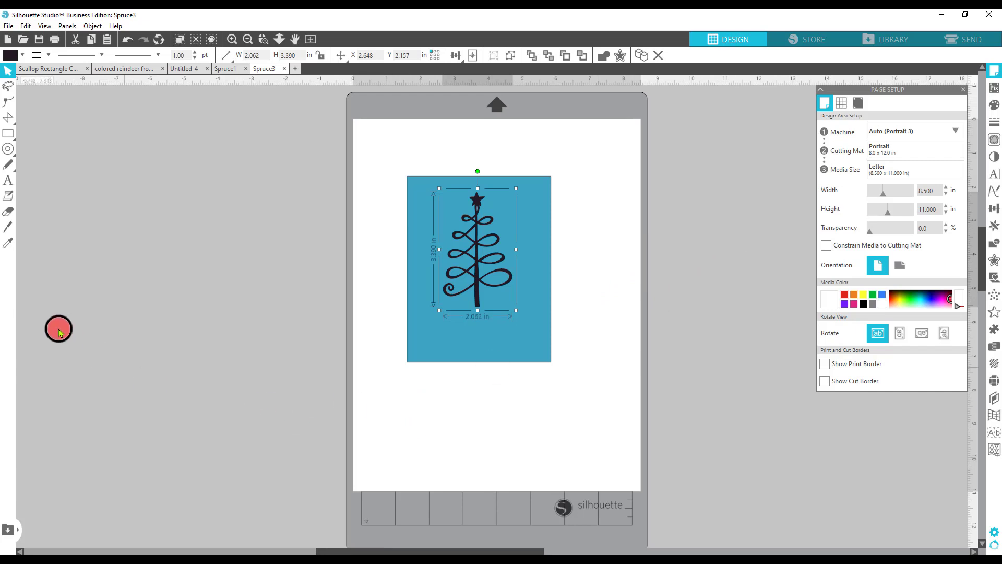
{"action": "left_click", "coordinate": [8, 182]}
{"action": "left_click", "coordinate": [383, 423]}
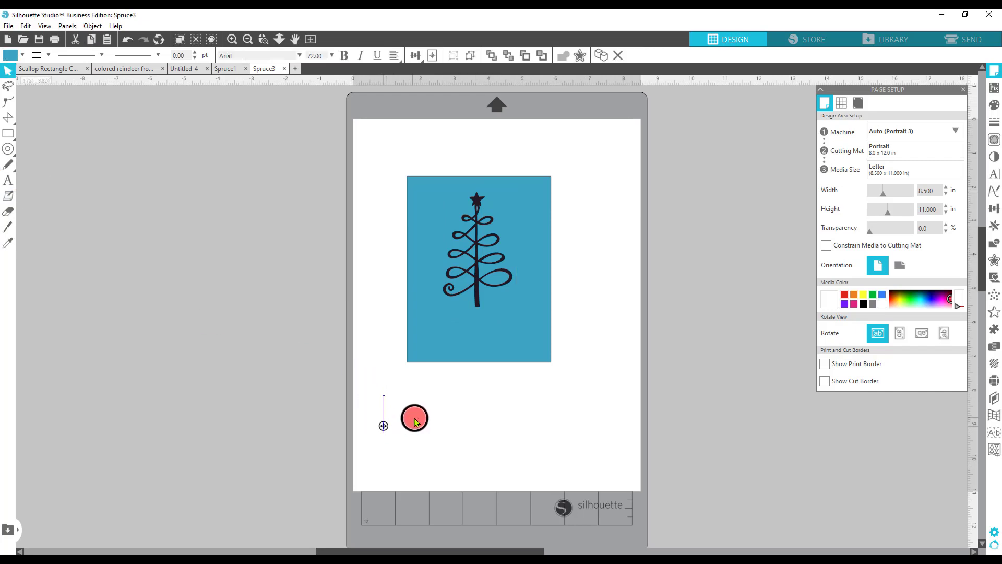
{"action": "type", "text": "Hop"}
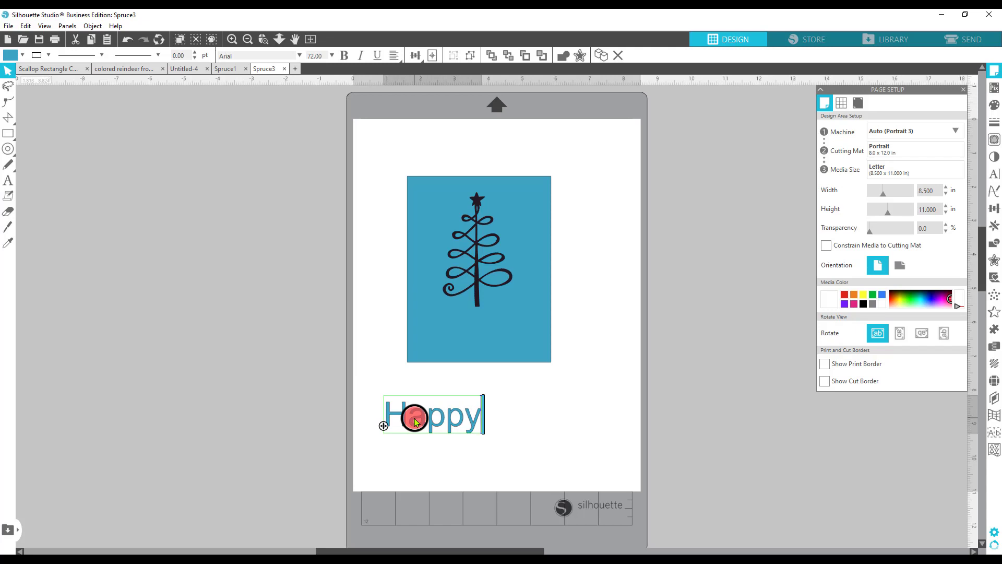
{"action": "type", "text": "py "}
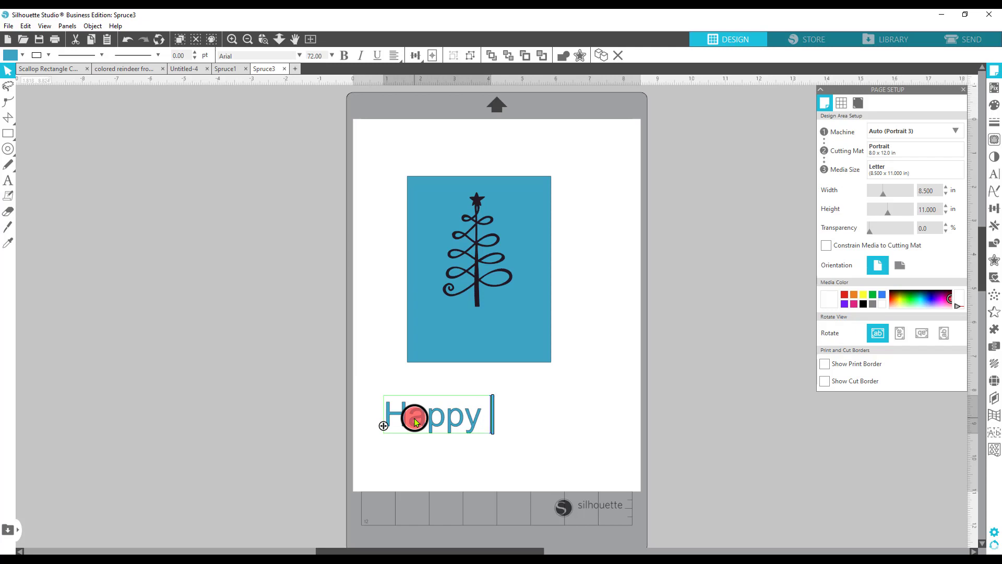
{"action": "type", "text": "Holidays"}
{"action": "left_click", "coordinate": [667, 452]}
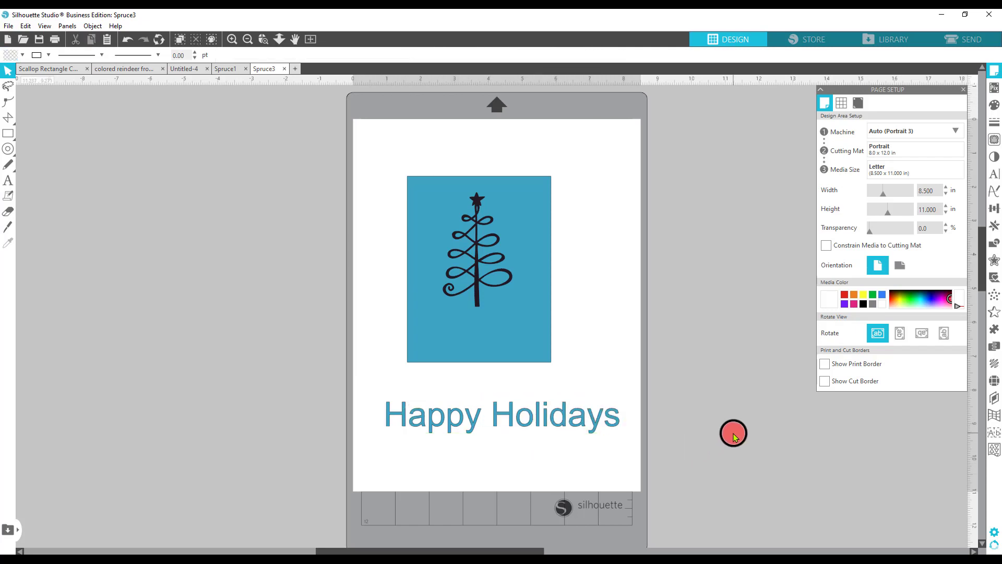
Change the font of the "Happy Holidays" text to BFC HappyHolidaysSk.
{"action": "left_click", "coordinate": [615, 424]}
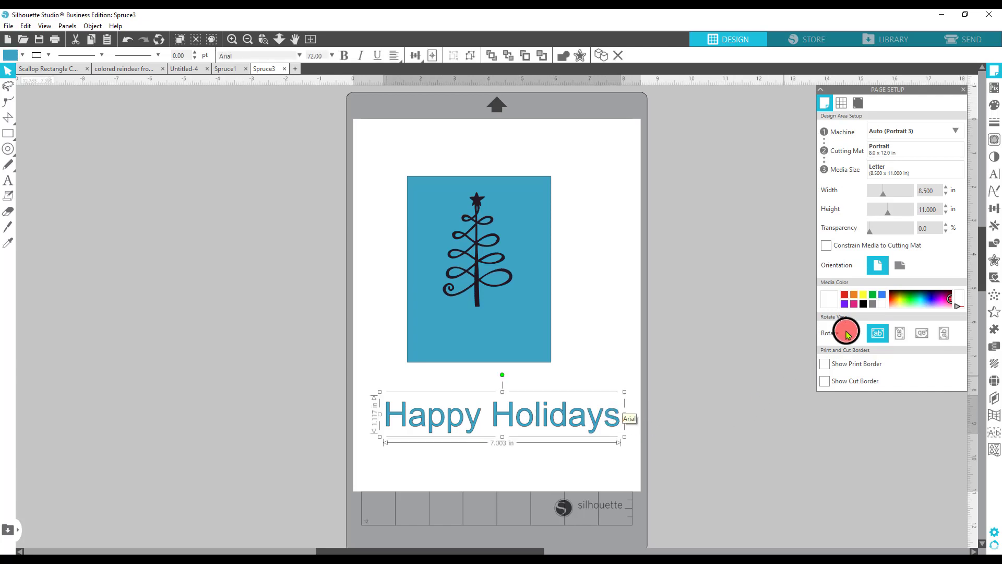
{"action": "left_click", "coordinate": [997, 180]}
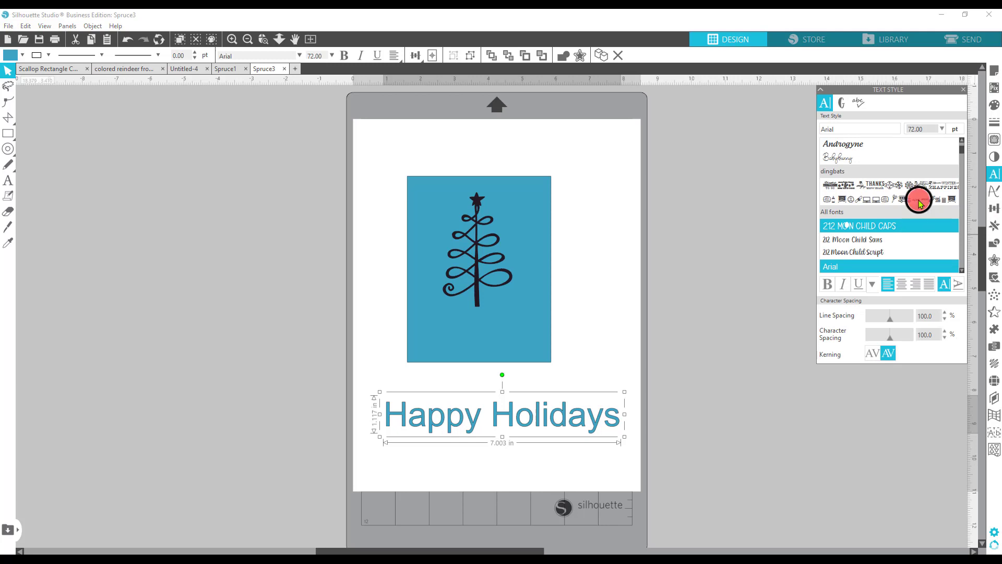
{"action": "scroll", "coordinate": [919, 177], "scroll_direction": "up", "scroll_amount": 2}
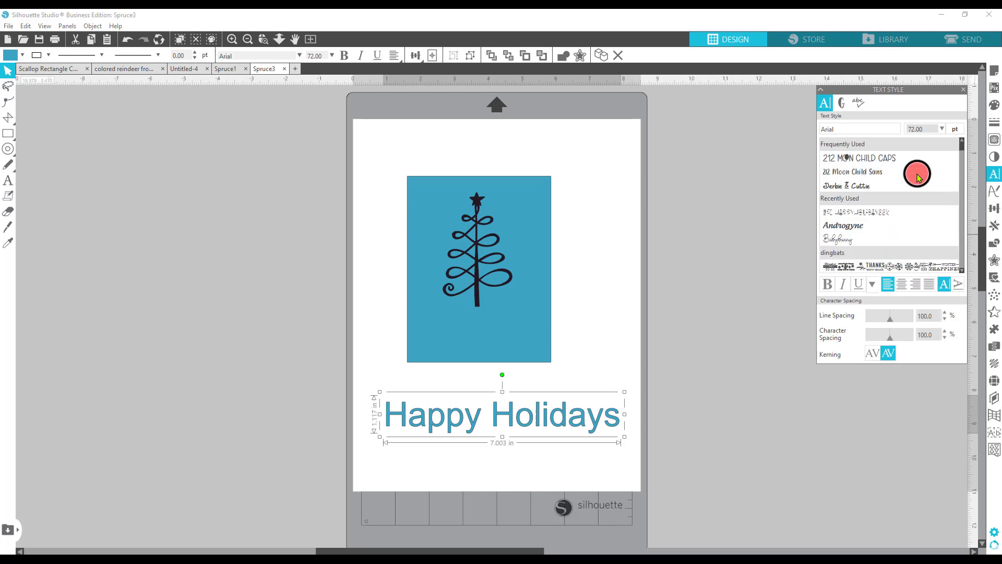
{"action": "scroll", "coordinate": [879, 266], "scroll_direction": "down", "scroll_amount": 5}
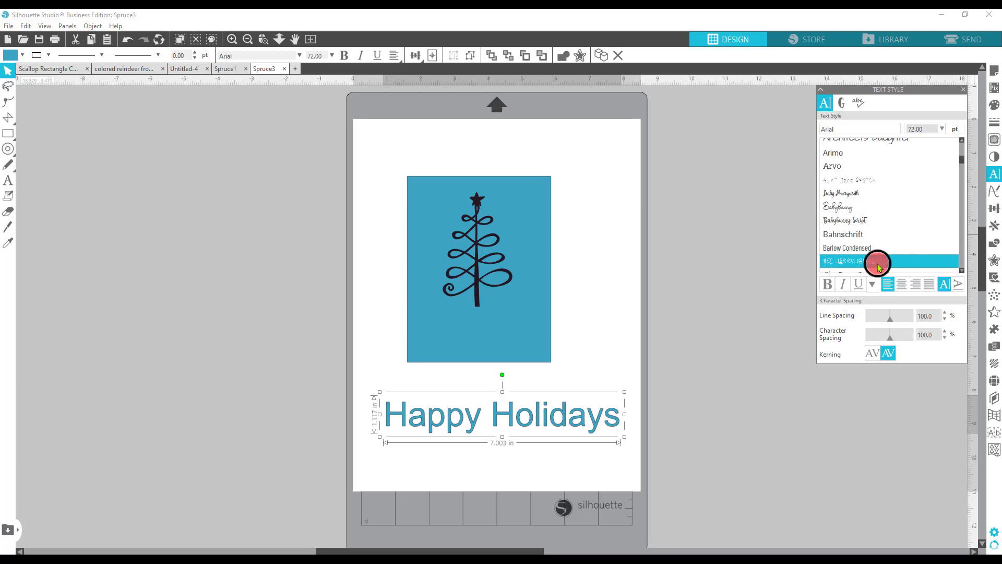
{"action": "left_click", "coordinate": [879, 264]}
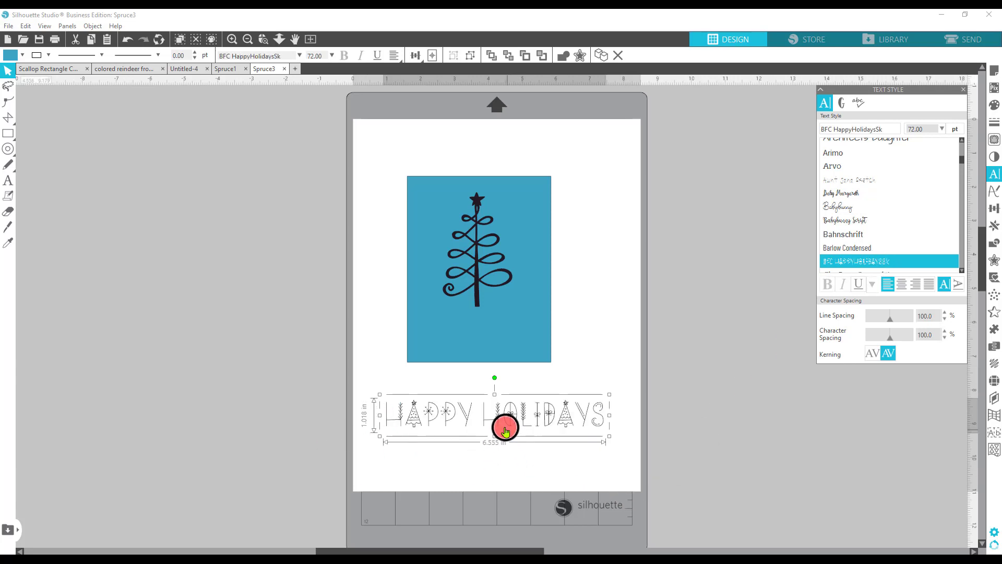
Scale the "Happy Holidays" text down proportionally to about 3.3 in wide.
{"action": "left_click", "coordinate": [263, 39]}
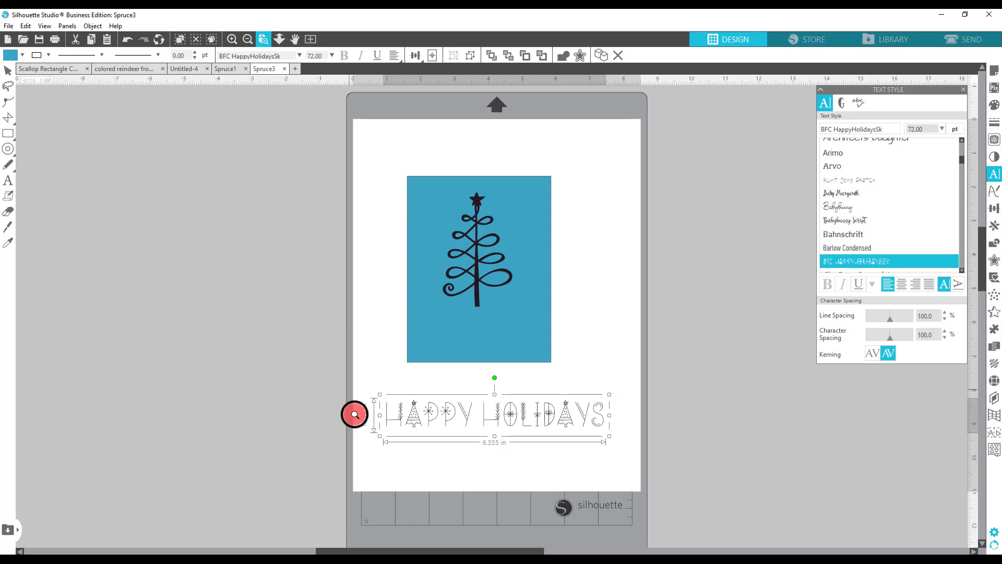
{"action": "left_click_drag", "start_coordinate": [372, 380], "coordinate": [688, 479]}
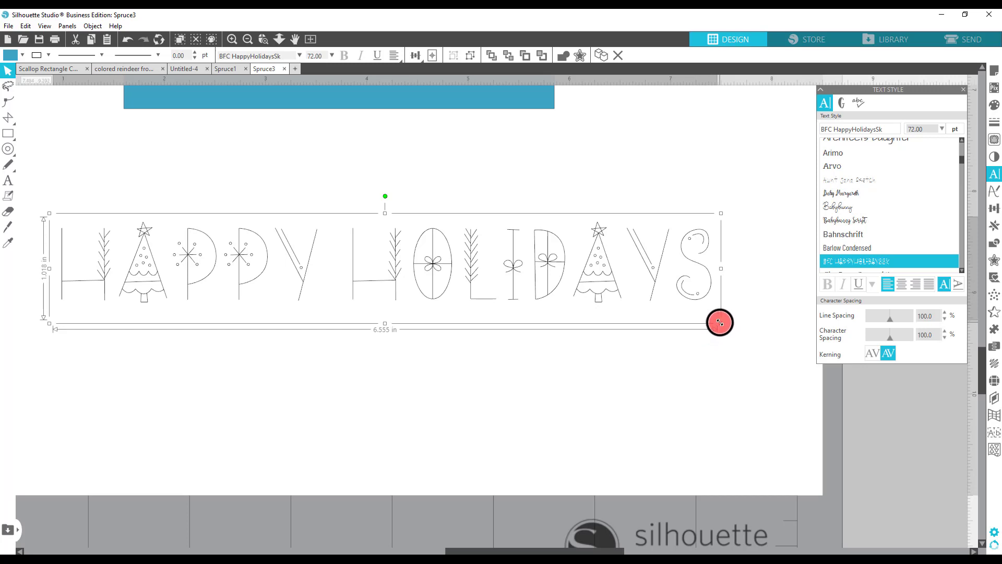
{"action": "left_click_drag", "start_coordinate": [720, 322], "coordinate": [396, 273]}
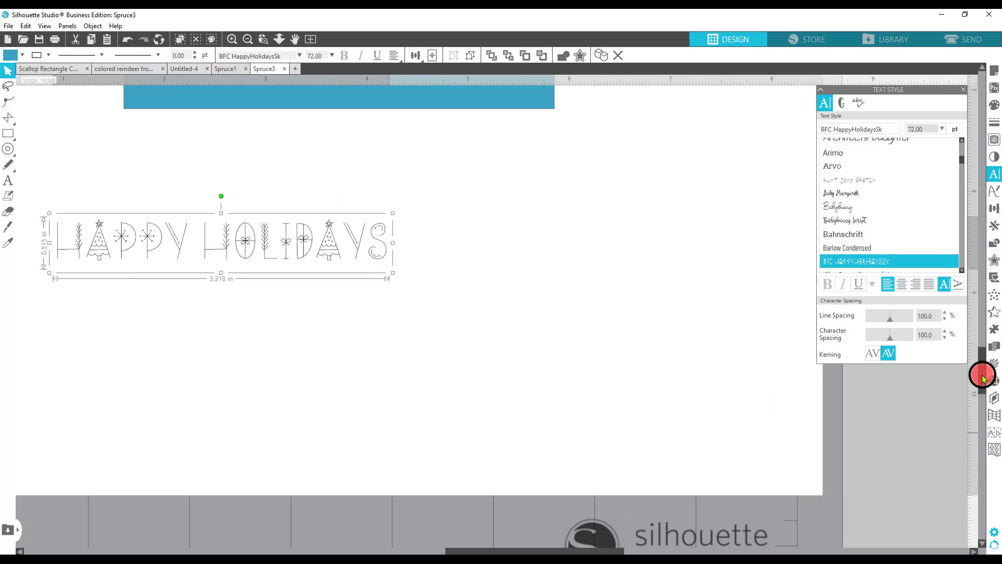
Place the "Happy Holidays" text on the blue rectangle below the tree, and move the blue rectangle aside past the page's right edge.
{"action": "left_click_drag", "start_coordinate": [982, 376], "coordinate": [978, 336]}
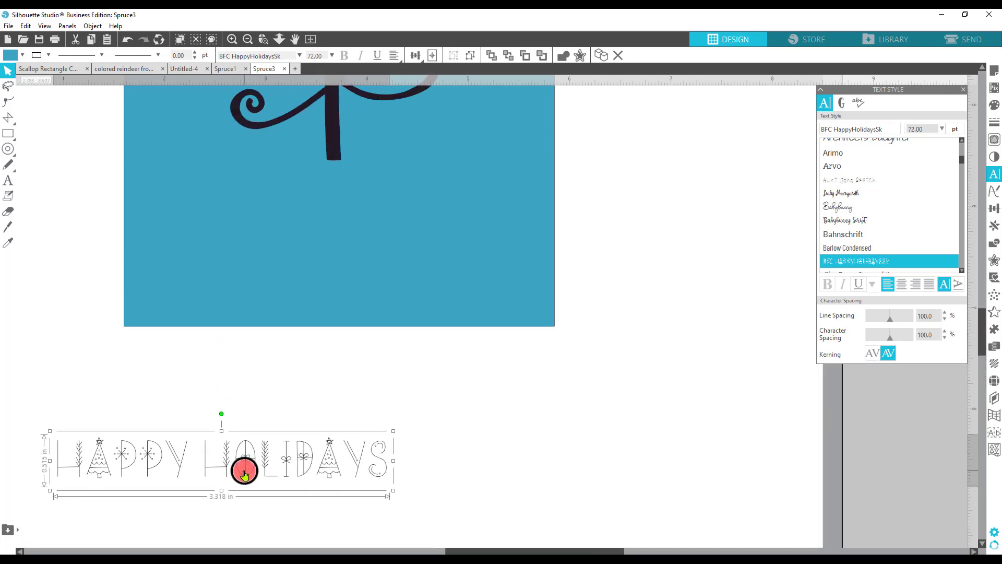
{"action": "left_click_drag", "start_coordinate": [241, 478], "coordinate": [383, 254]}
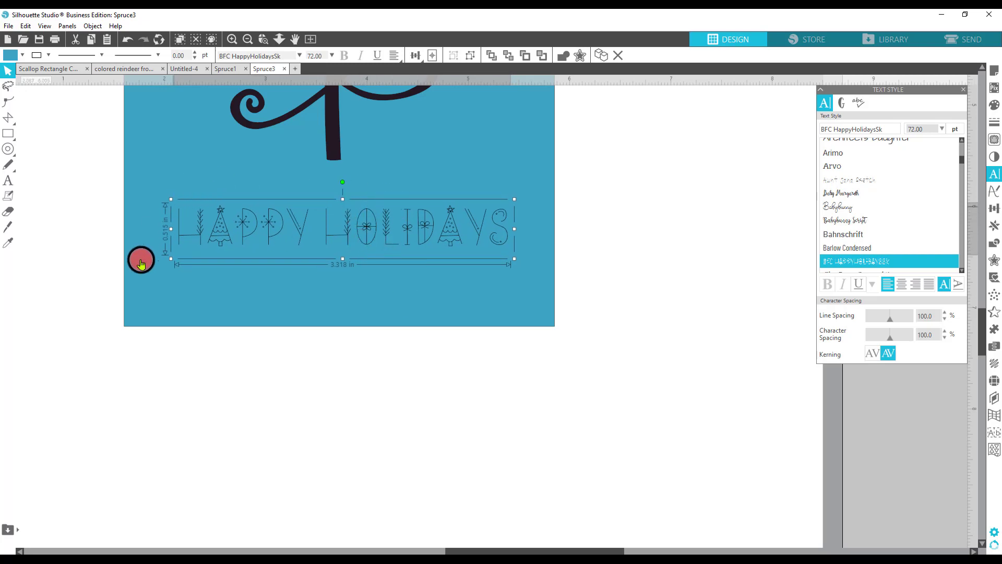
{"action": "left_click_drag", "start_coordinate": [329, 262], "coordinate": [950, 325]}
Draw a rectangle about 3.5 x 0.64 in around the "Happy Holidays" text, send it to the back and centre it behind the text.
{"action": "left_click", "coordinate": [8, 133]}
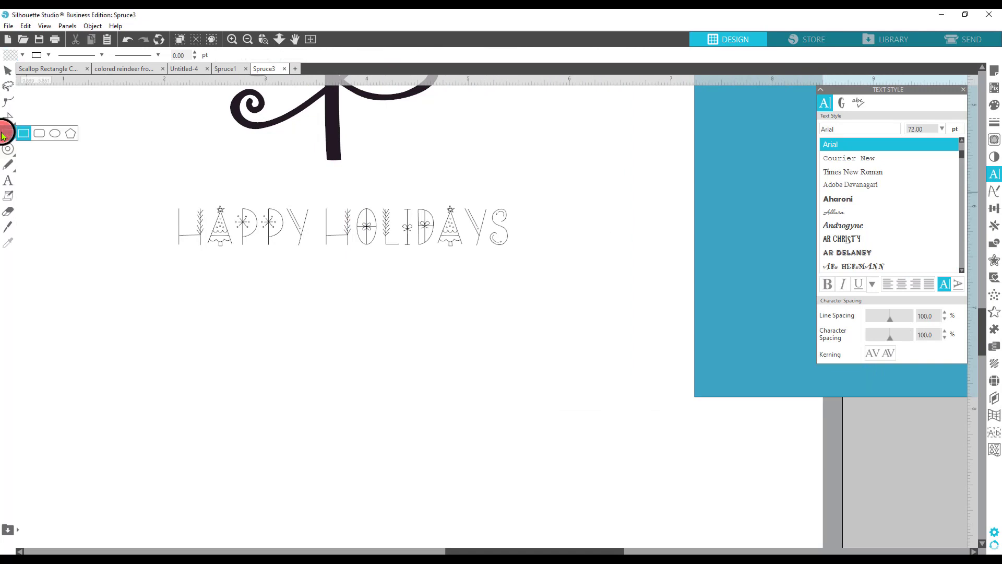
{"action": "left_click_drag", "start_coordinate": [164, 194], "coordinate": [523, 259]}
{"action": "right_click", "coordinate": [518, 254]}
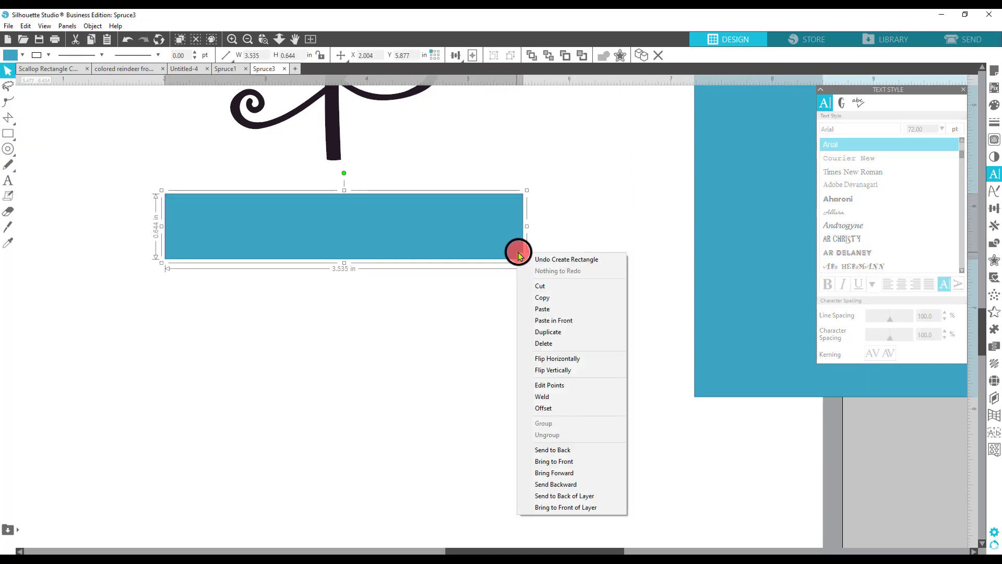
{"action": "left_click", "coordinate": [559, 451]}
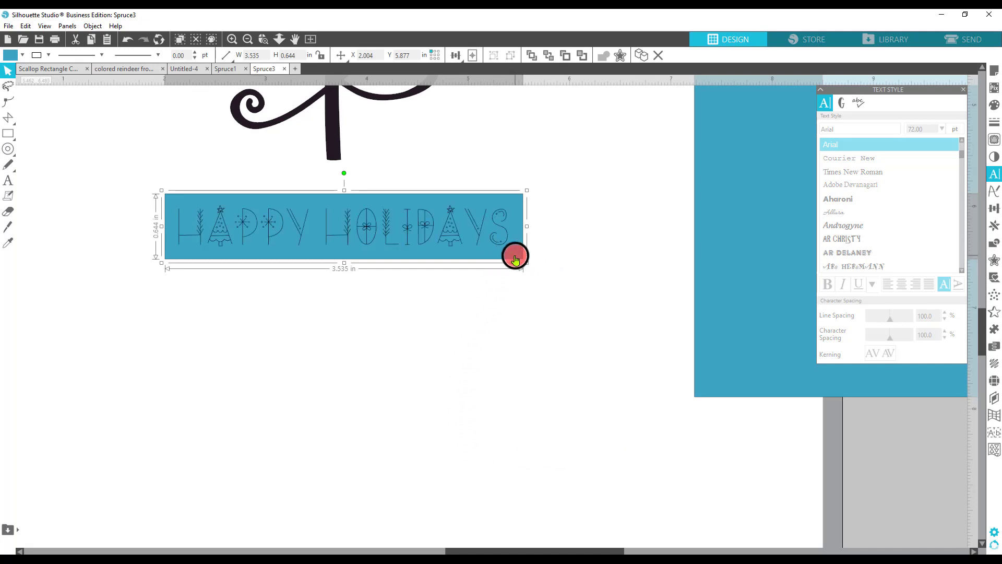
{"action": "left_click_drag", "start_coordinate": [513, 255], "coordinate": [516, 252]}
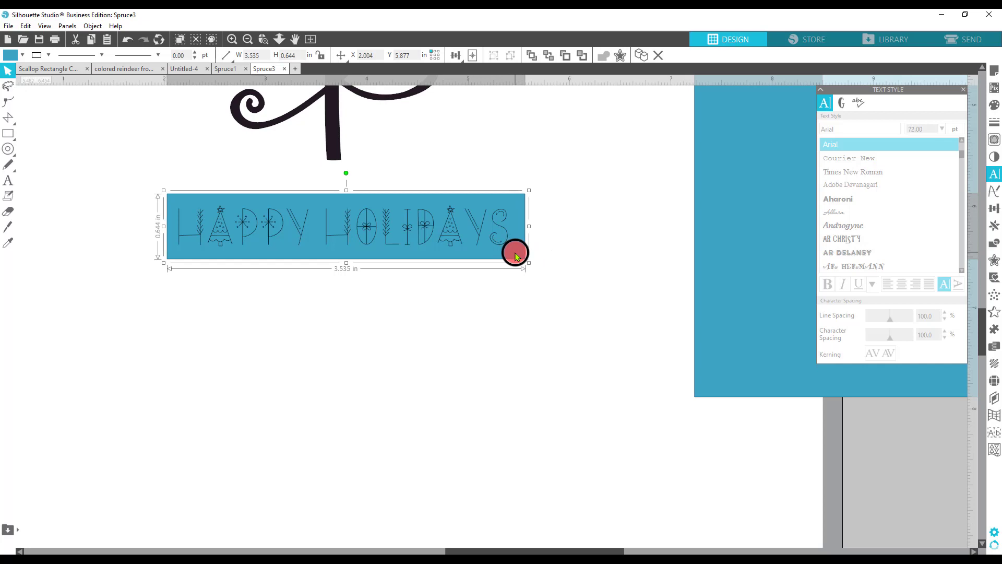
Fill the small rectangle behind the "Happy Holidays" text with white.
{"action": "left_click", "coordinate": [11, 55]}
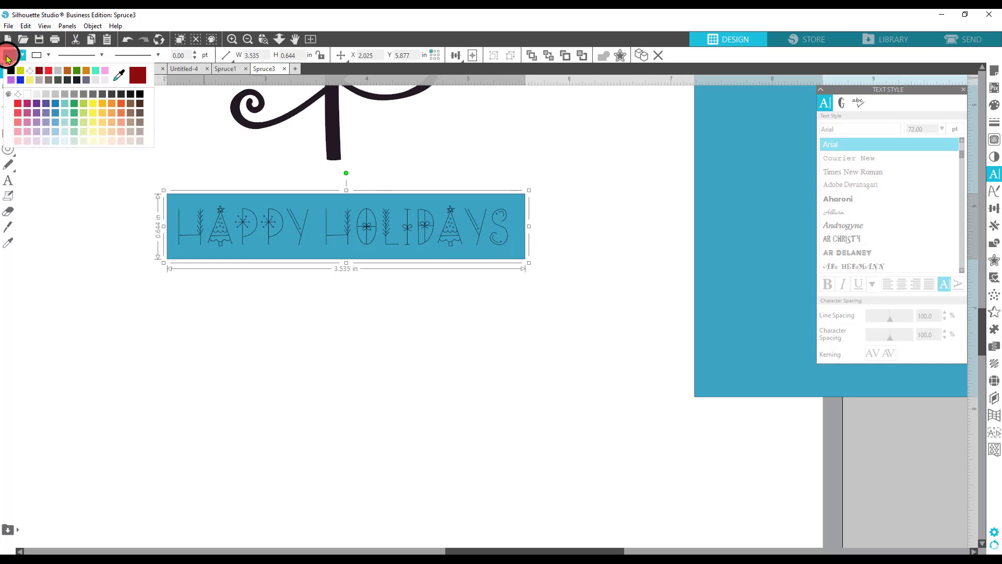
{"action": "left_click", "coordinate": [25, 94]}
{"action": "left_click", "coordinate": [461, 358]}
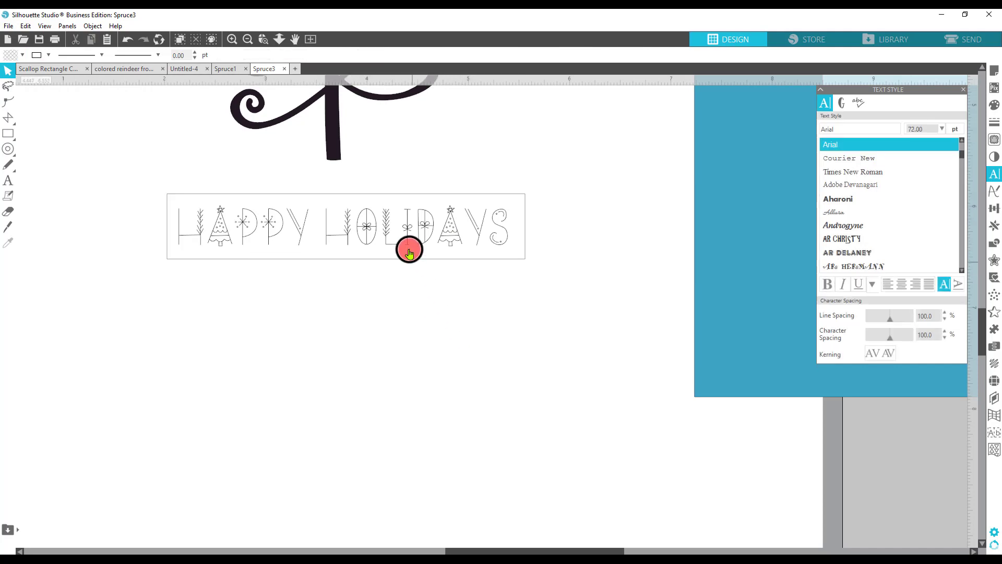
Offset the white text rectangle outward by 0.040 in with square corners and fill the offset with dark red.
{"action": "left_click", "coordinate": [398, 204]}
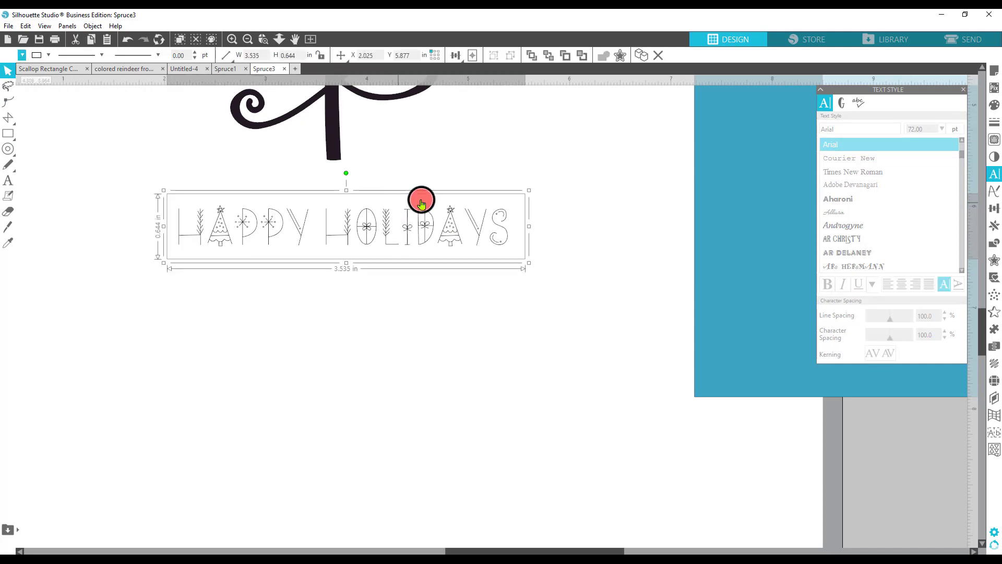
{"action": "left_click", "coordinate": [995, 260]}
{"action": "left_click", "coordinate": [860, 116]}
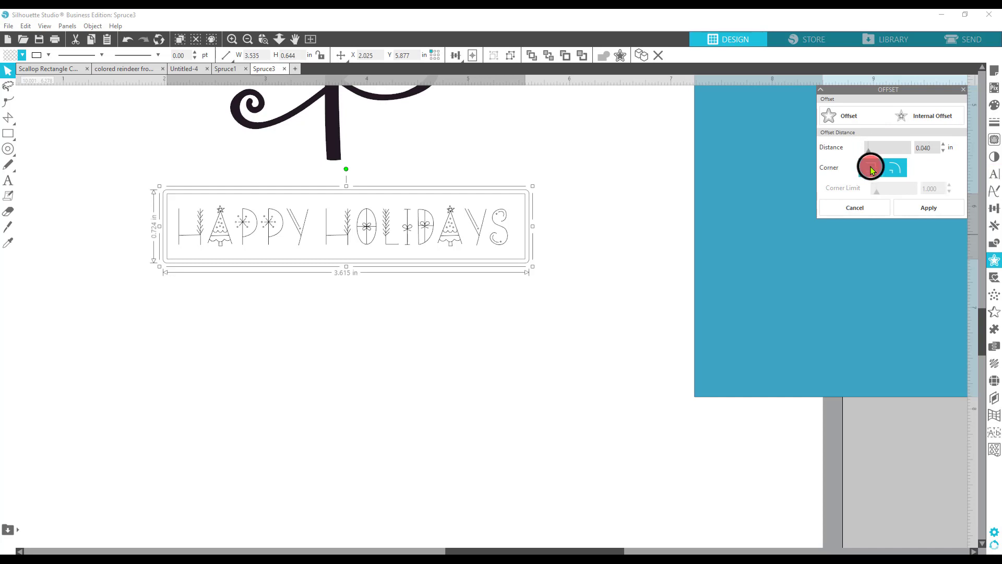
{"action": "left_click", "coordinate": [872, 168]}
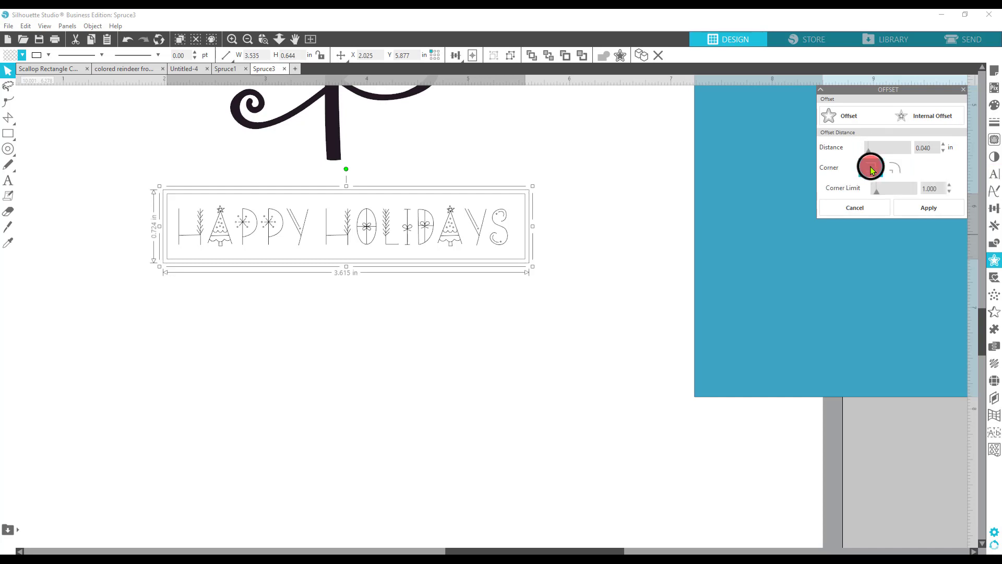
{"action": "left_click", "coordinate": [925, 211]}
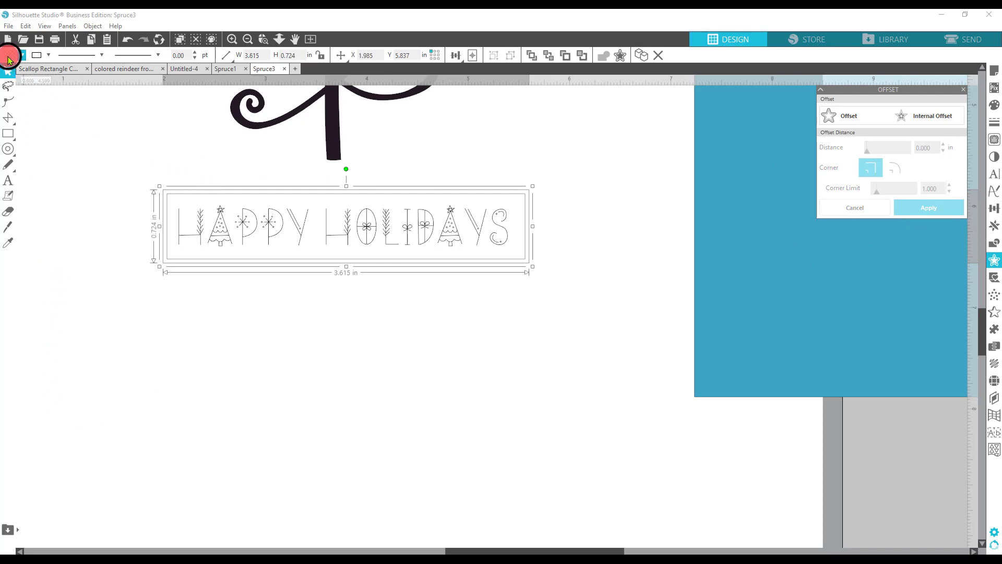
{"action": "left_click", "coordinate": [9, 55]}
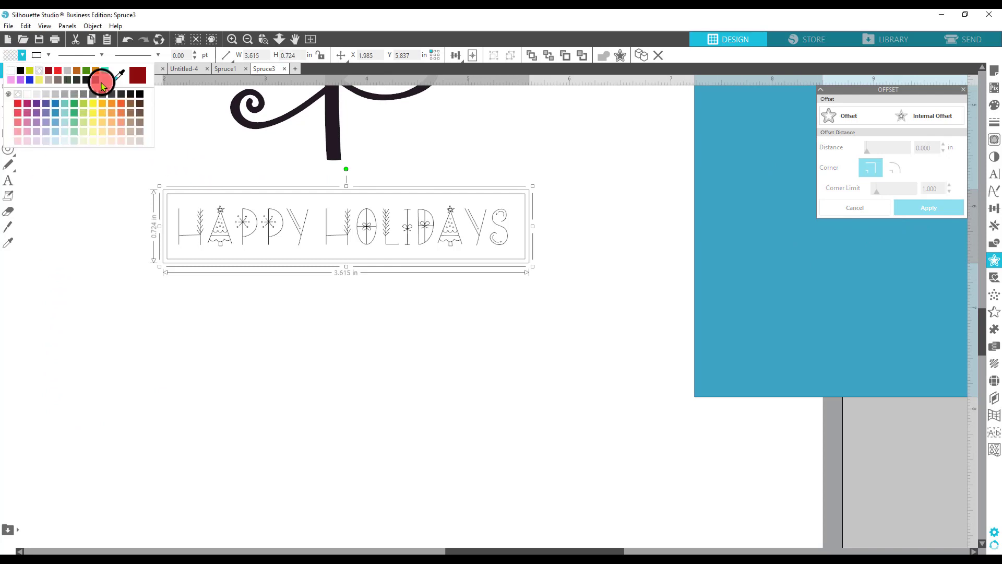
{"action": "left_click", "coordinate": [140, 78]}
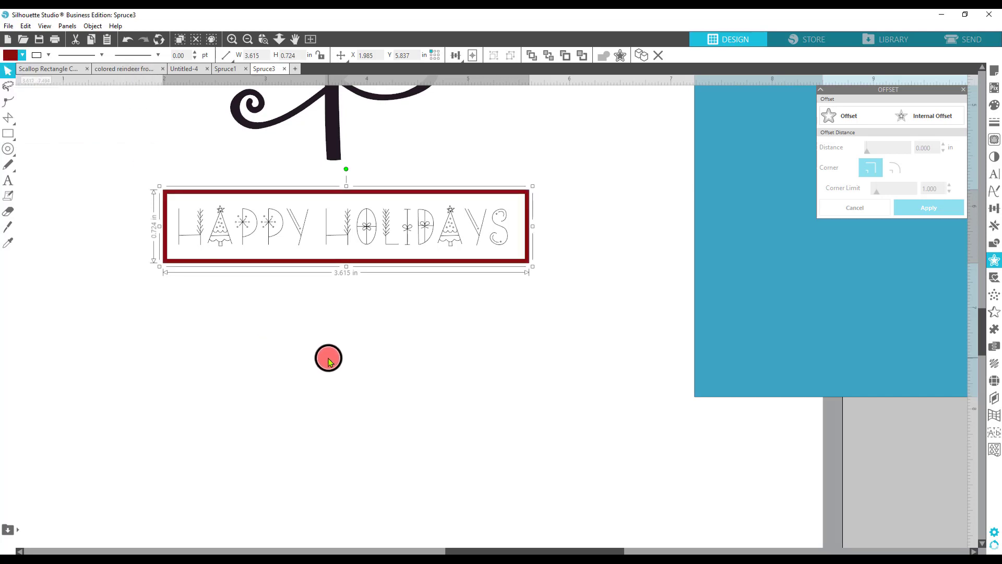
{"action": "left_click", "coordinate": [329, 358]}
Nudge the tree slightly down toward the text label and move the blue rectangle to the empty area left of the page.
{"action": "scroll", "coordinate": [552, 383], "scroll_direction": "up", "scroll_amount": 3}
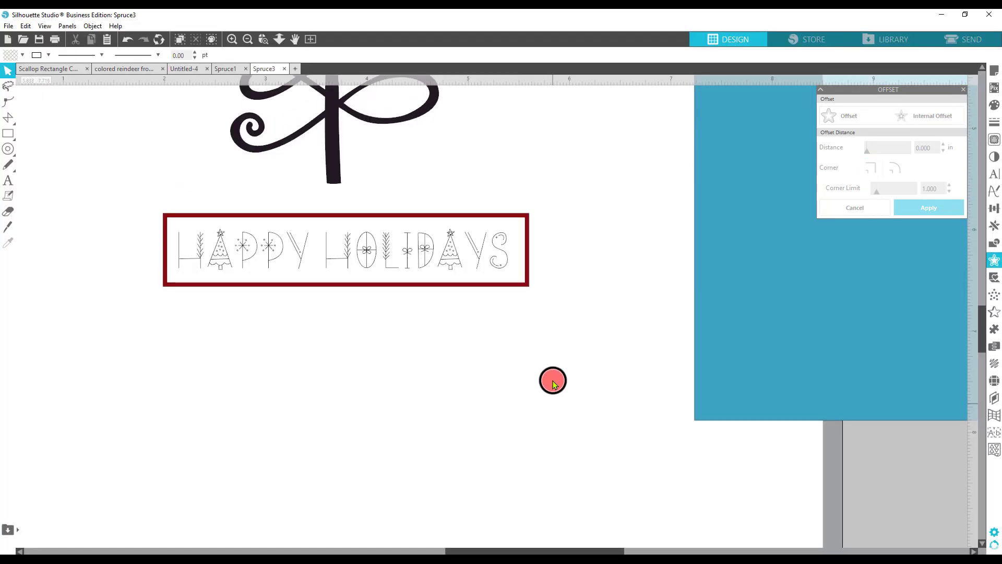
{"action": "left_click", "coordinate": [247, 40]}
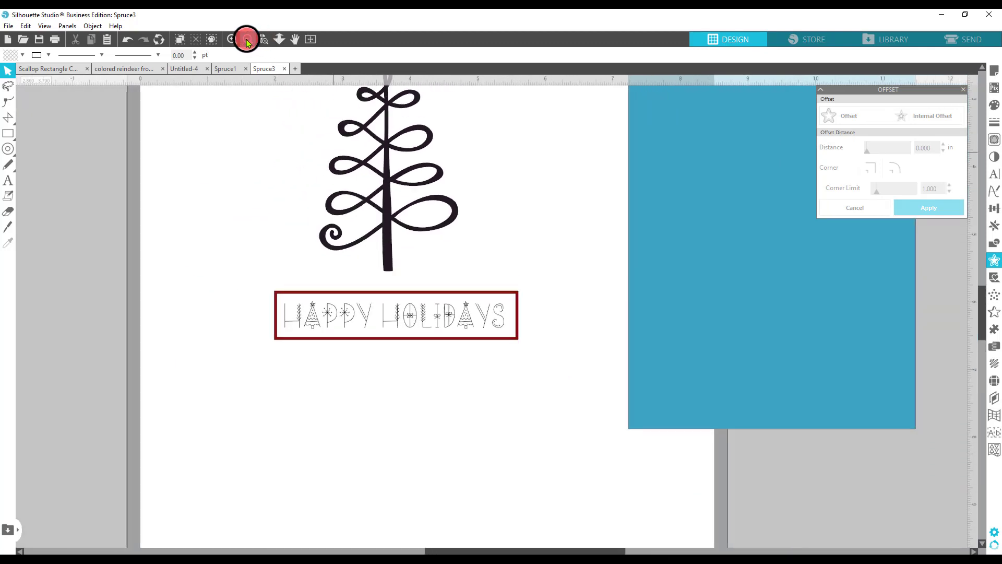
{"action": "left_click", "coordinate": [248, 40]}
{"action": "left_click", "coordinate": [247, 40]}
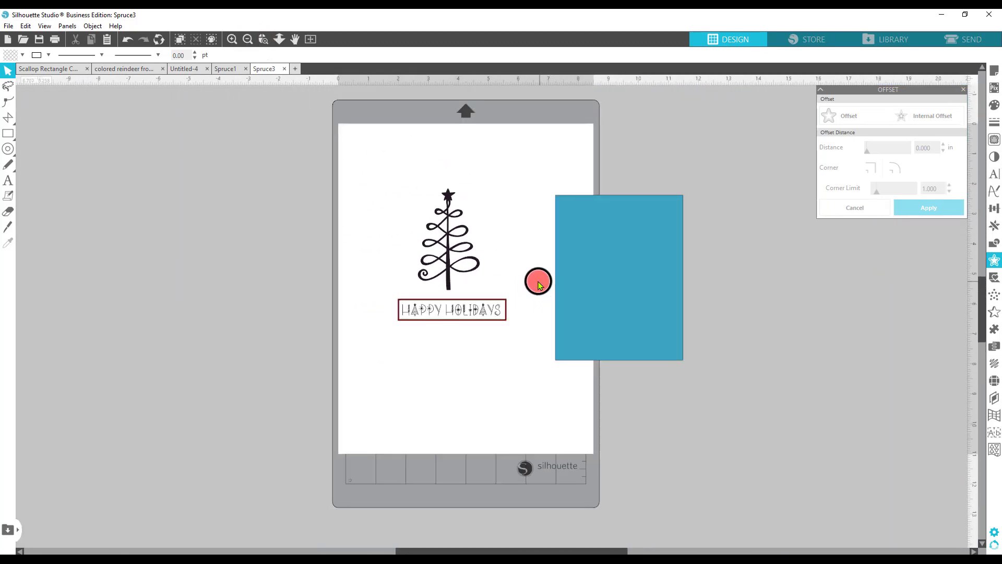
{"action": "left_click_drag", "start_coordinate": [451, 218], "coordinate": [418, 208]}
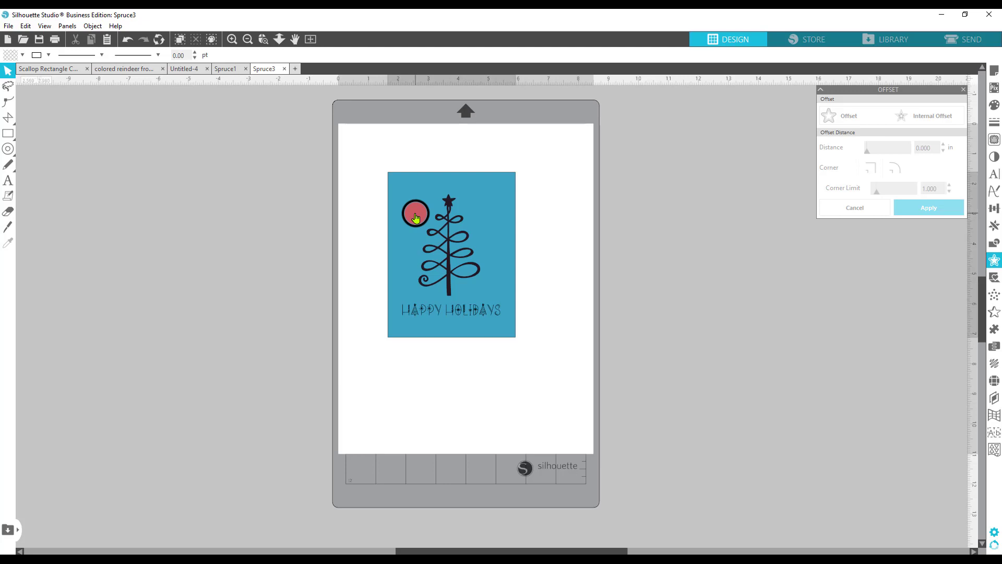
{"action": "left_click_drag", "start_coordinate": [416, 218], "coordinate": [323, 249]}
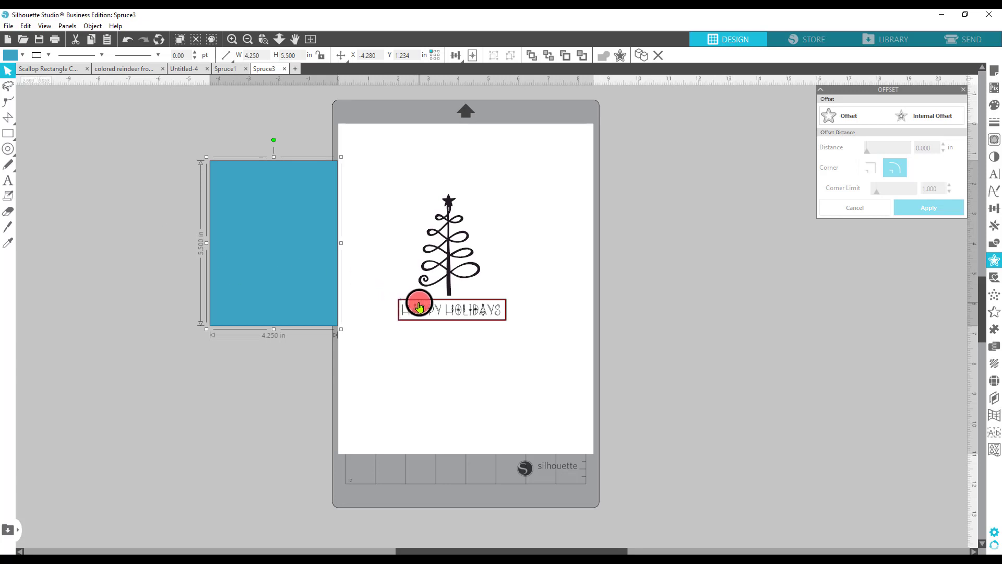
Fill the 4.25 x 5.5 in blue rectangle with dark red and shift it clear of the page.
{"action": "left_click", "coordinate": [10, 54]}
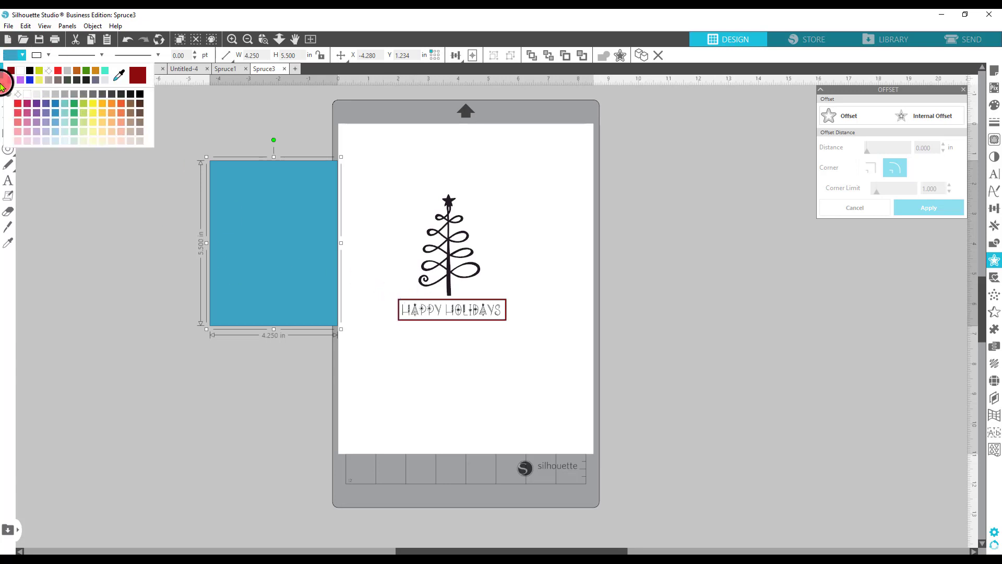
{"action": "left_click", "coordinate": [11, 71]}
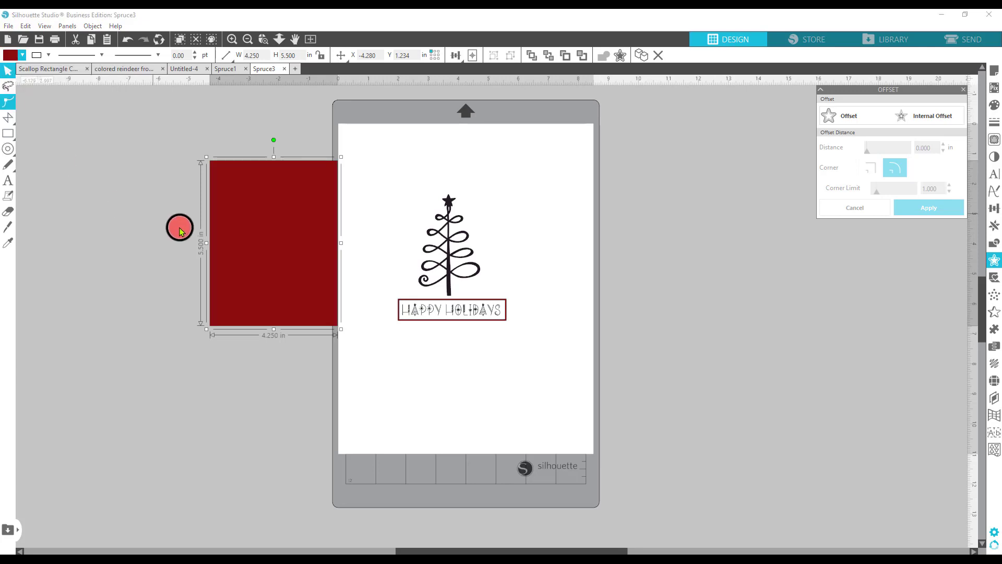
{"action": "left_click_drag", "start_coordinate": [282, 280], "coordinate": [239, 291]}
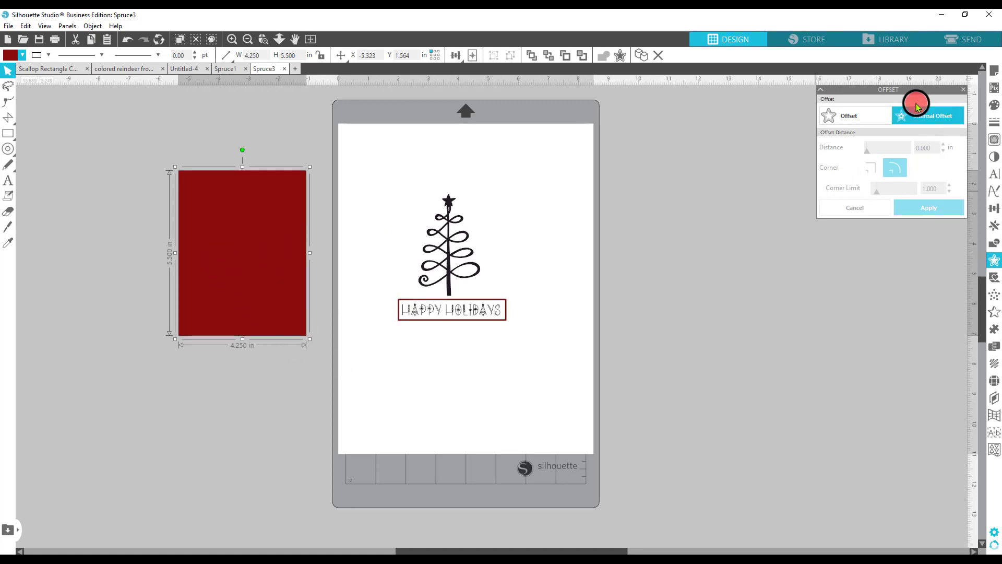
Create an internal offset of 0.205 in with square corners inside the dark red rectangle.
{"action": "left_click", "coordinate": [944, 119]}
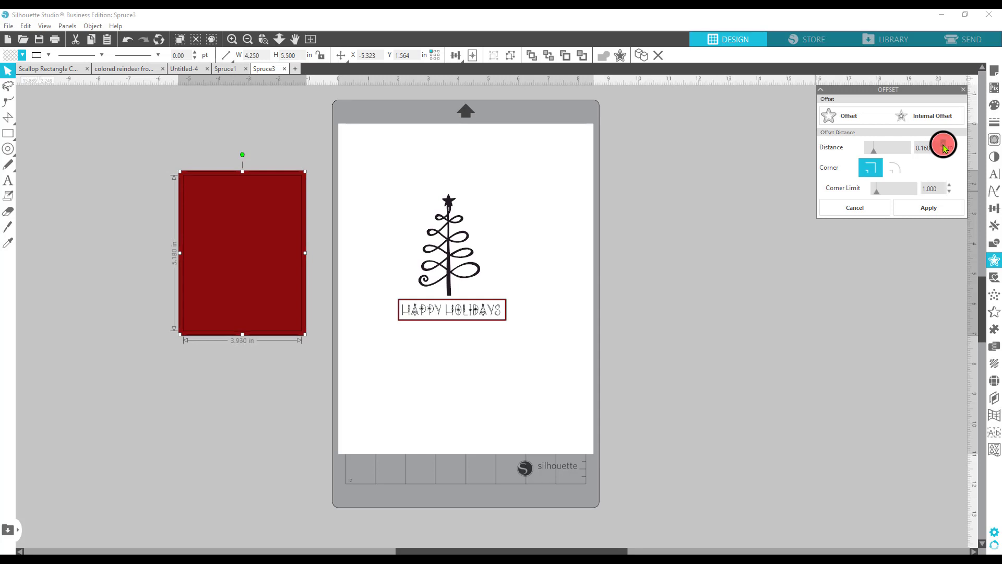
{"action": "left_click", "coordinate": [944, 146]}
{"action": "left_click", "coordinate": [944, 145]}
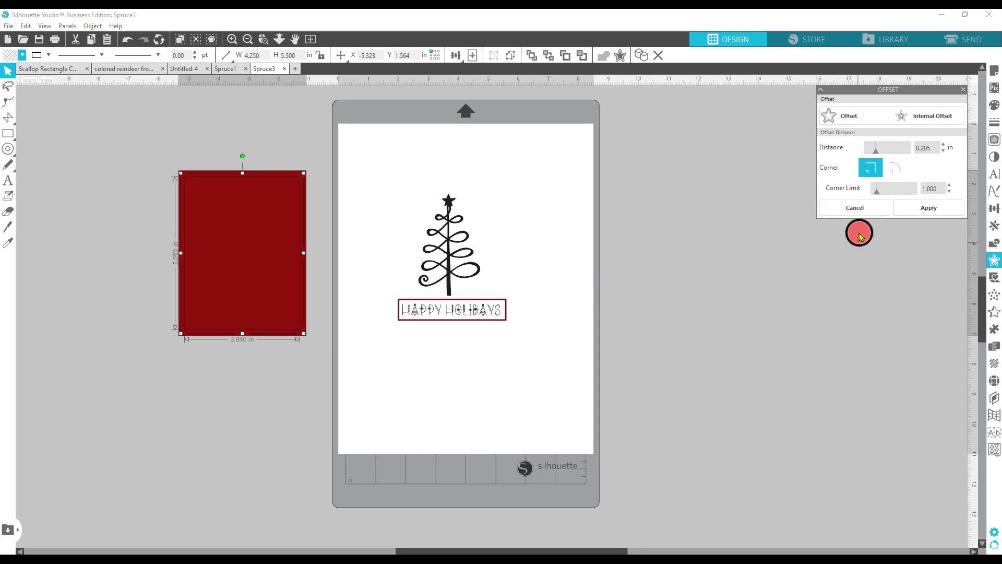
{"action": "left_click", "coordinate": [136, 379]}
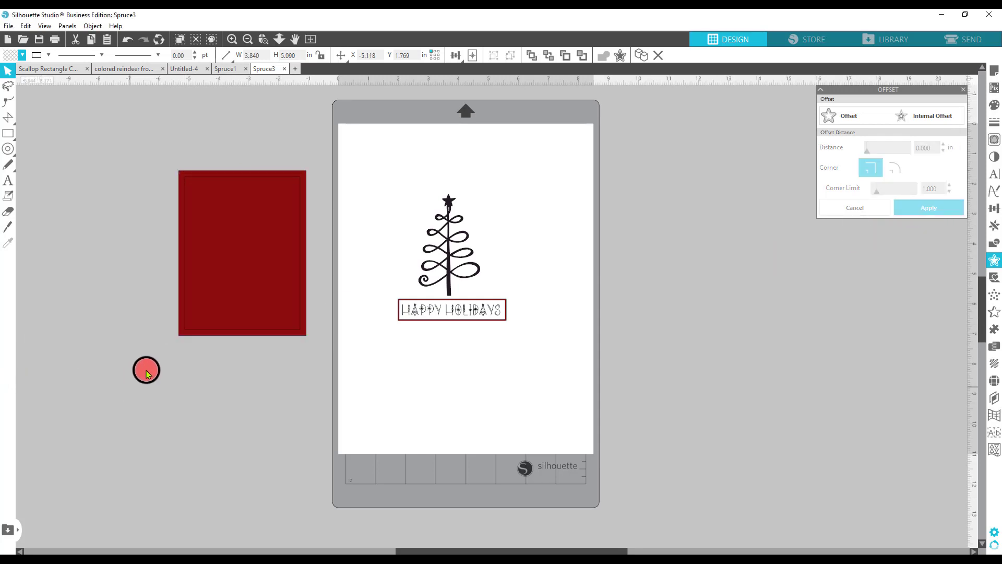
Fill the inner offset rectangle with white and pull it apart from the dark red rectangle.
{"action": "left_click", "coordinate": [232, 217]}
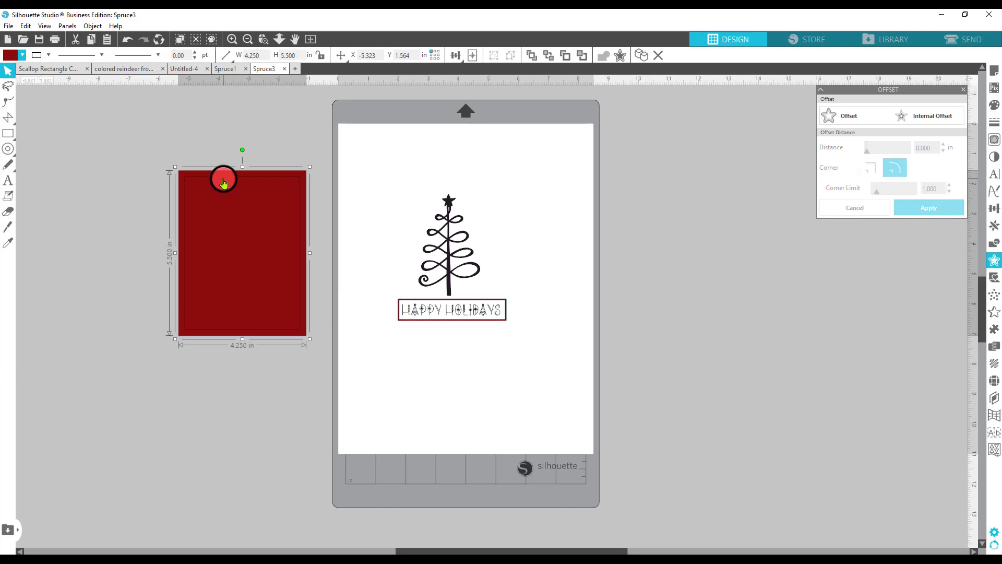
{"action": "left_click_drag", "start_coordinate": [224, 183], "coordinate": [79, 185]}
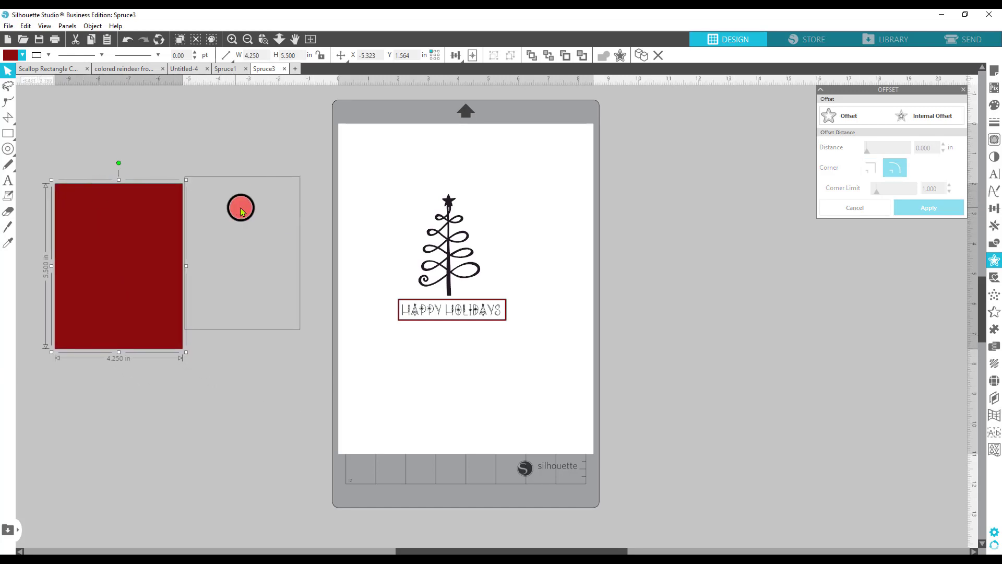
{"action": "left_click", "coordinate": [240, 208]}
{"action": "left_click", "coordinate": [244, 177]}
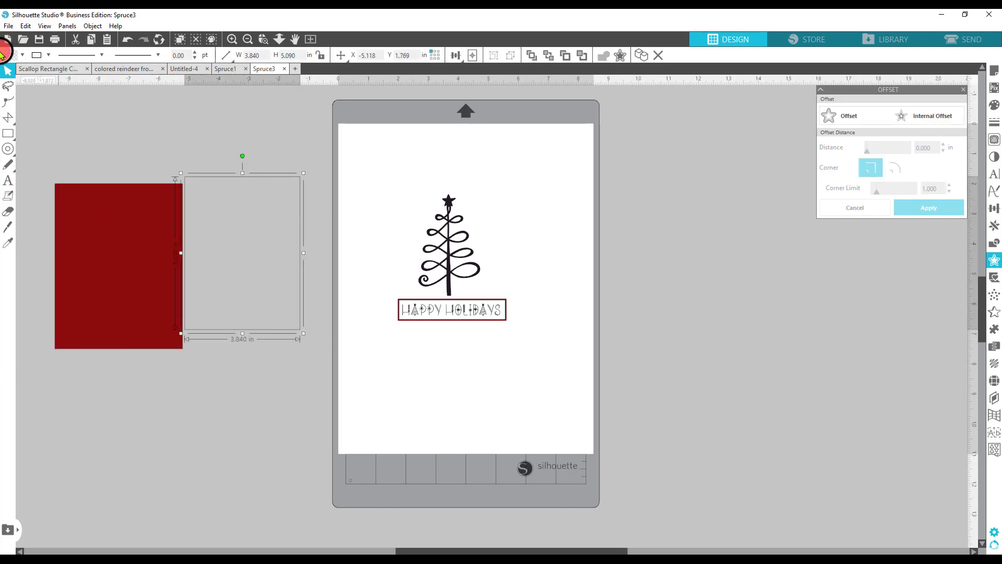
{"action": "left_click", "coordinate": [13, 54]}
{"action": "left_click", "coordinate": [23, 69]}
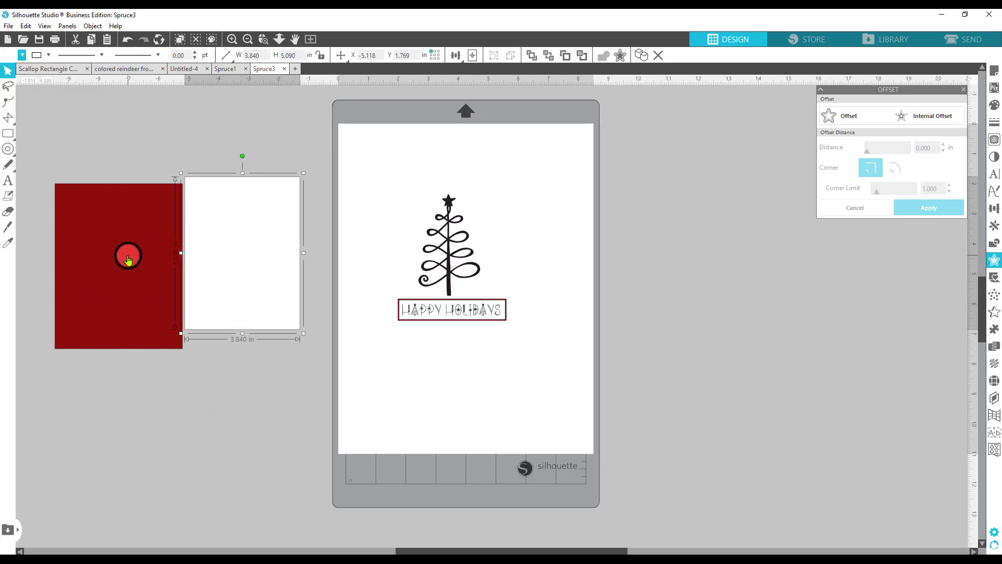
{"action": "left_click_drag", "start_coordinate": [128, 252], "coordinate": [243, 244]}
{"action": "left_click_drag", "start_coordinate": [252, 243], "coordinate": [308, 350]}
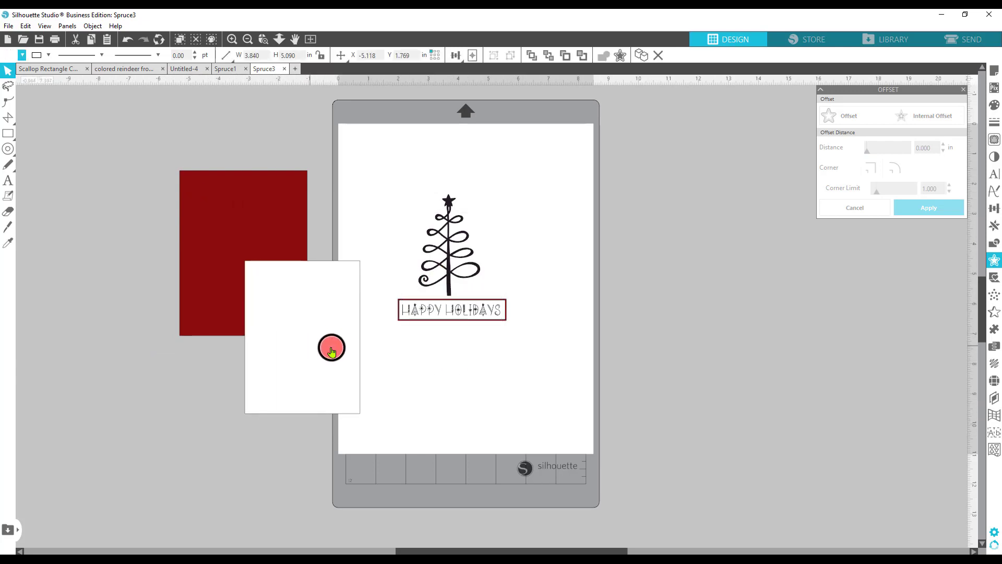
Group the tree with the "Happy Holidays" text and its framed label, and bring the group to the front.
{"action": "left_click_drag", "start_coordinate": [544, 336], "coordinate": [375, 186]}
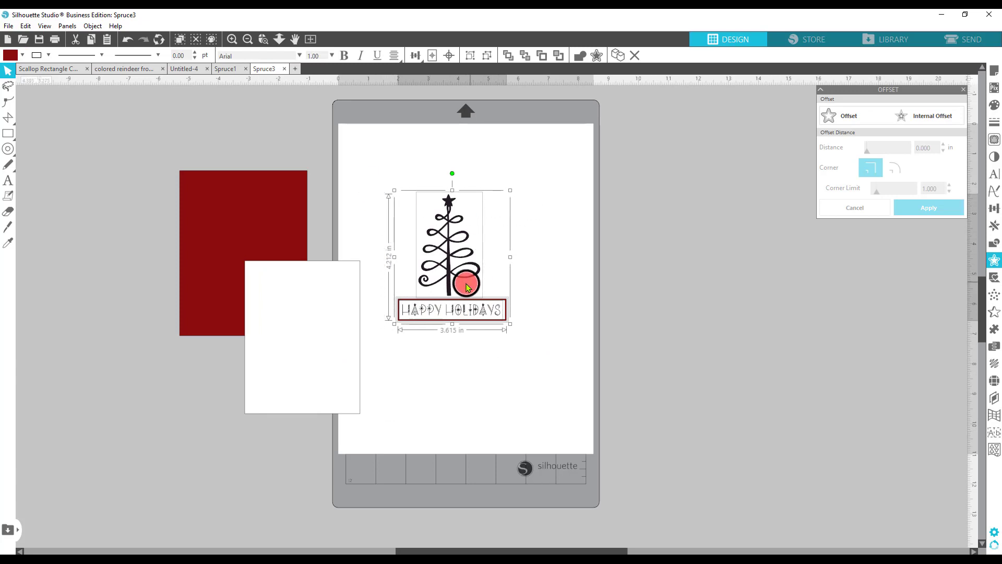
{"action": "right_click", "coordinate": [464, 280]}
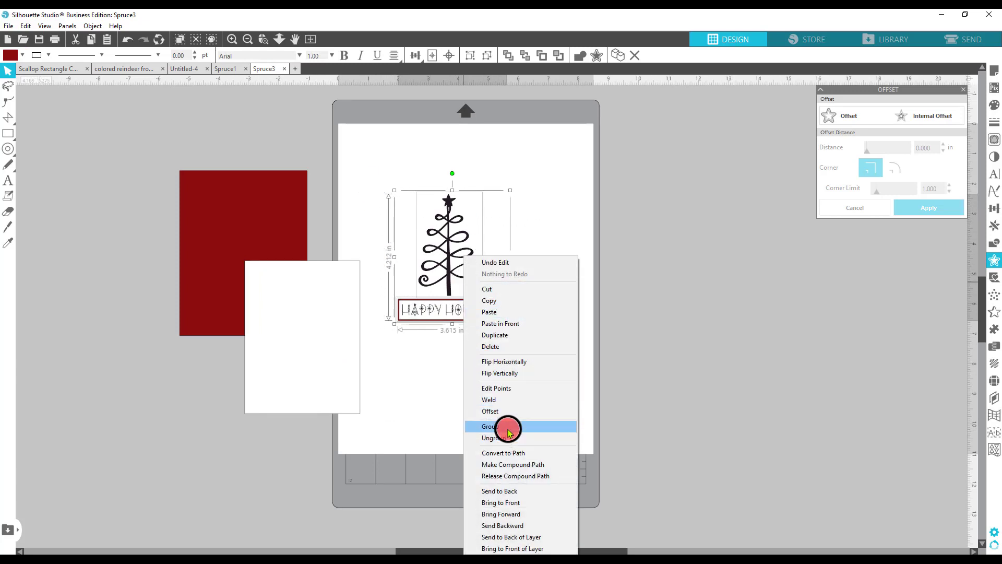
{"action": "left_click", "coordinate": [504, 427]}
{"action": "right_click", "coordinate": [453, 276]}
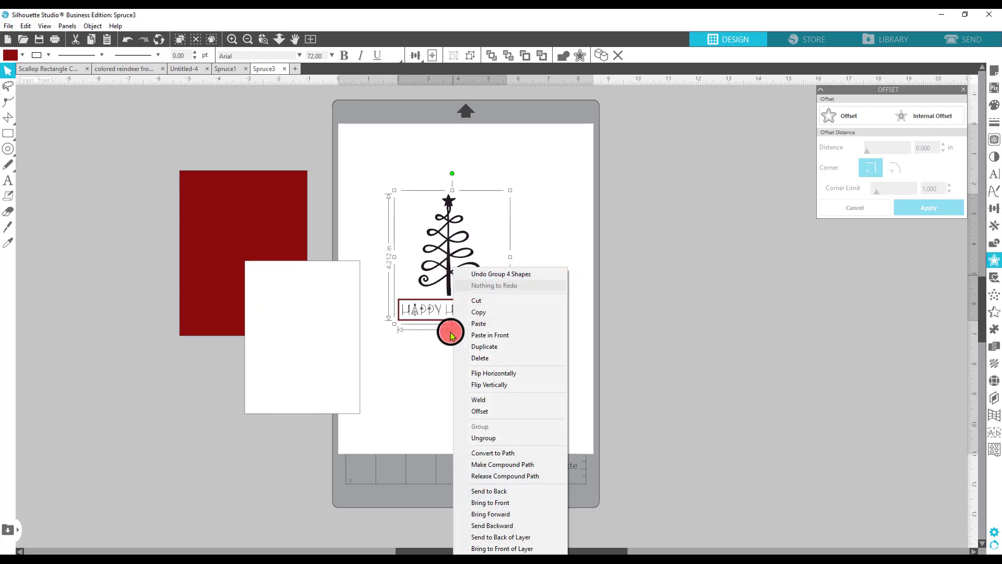
{"action": "left_click", "coordinate": [497, 504]}
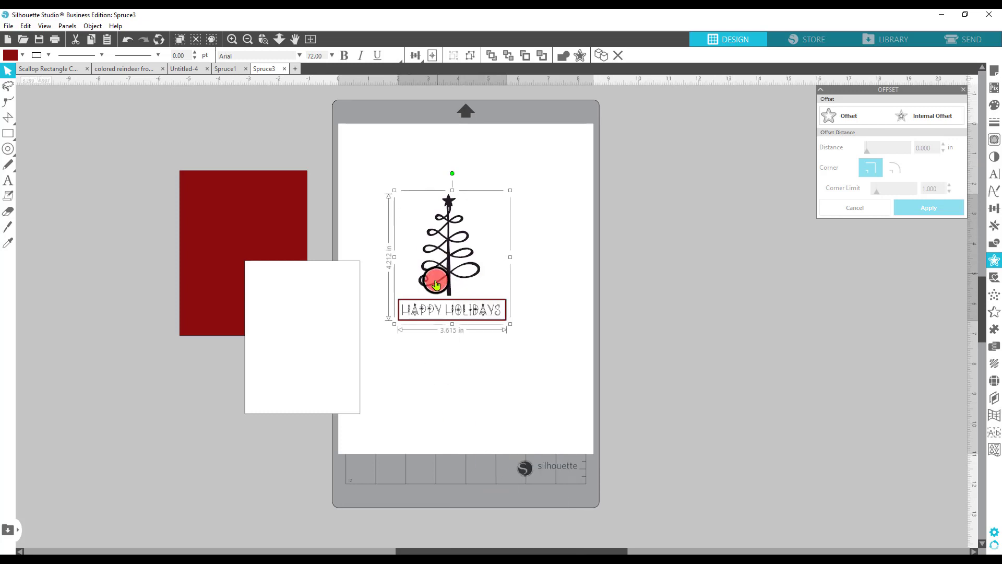
Stack the dark red rectangle, the white rectangle and the grouped tree and "Happy Holidays" label on the page as a card.
{"action": "left_click_drag", "start_coordinate": [437, 284], "coordinate": [670, 312]}
{"action": "left_click_drag", "start_coordinate": [239, 234], "coordinate": [449, 191]}
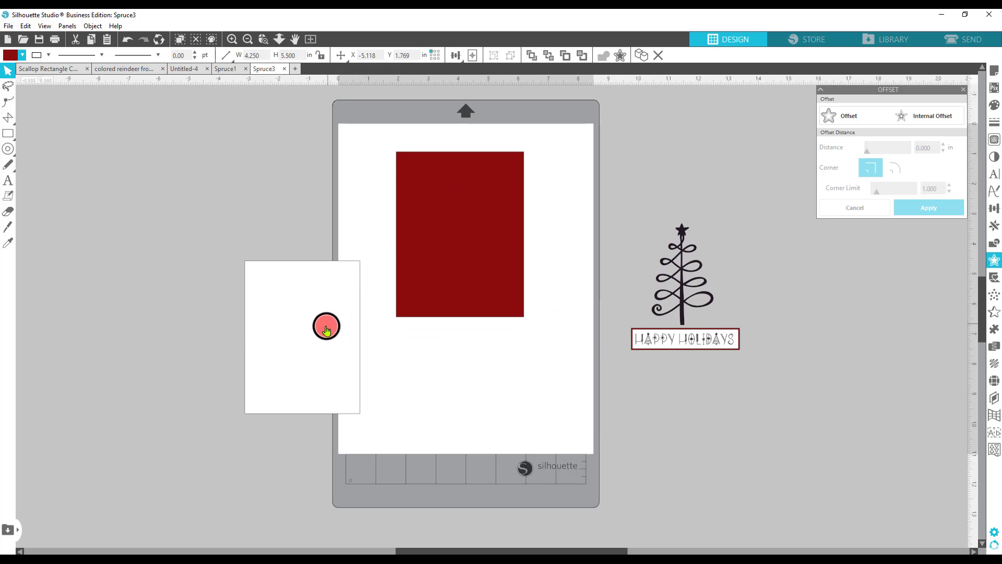
{"action": "left_click_drag", "start_coordinate": [327, 326], "coordinate": [484, 229]}
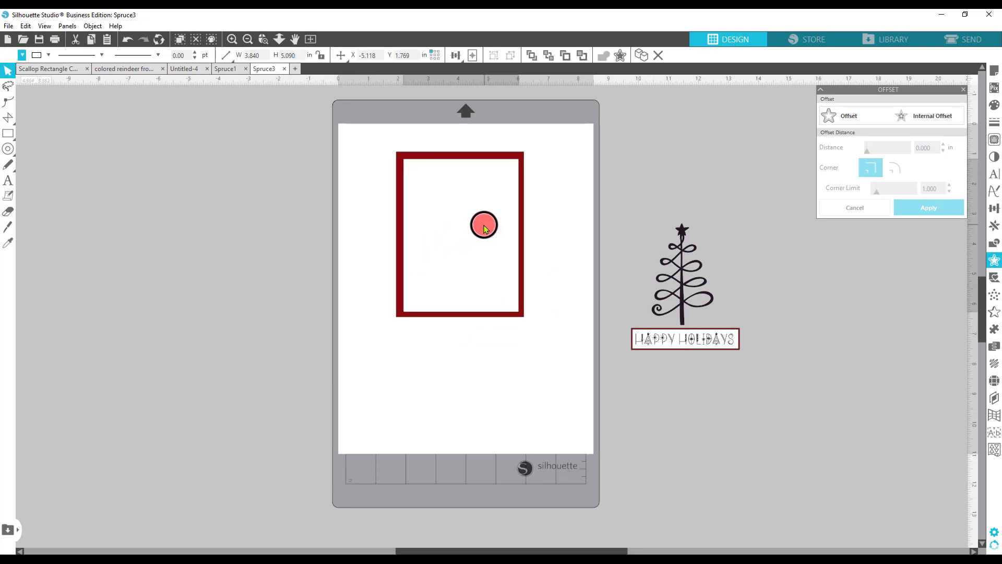
{"action": "left_click_drag", "start_coordinate": [685, 303], "coordinate": [465, 257]}
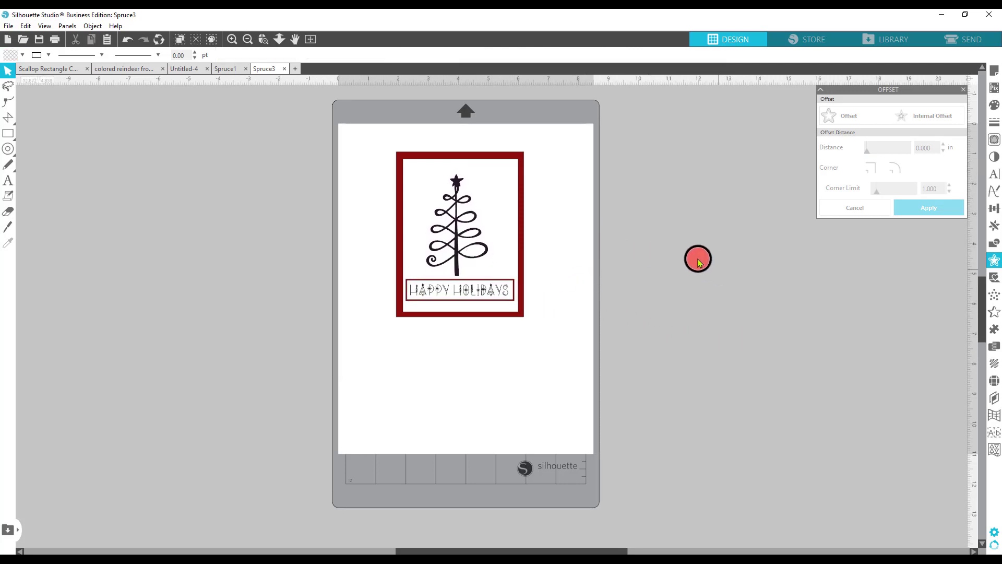
{"action": "left_click", "coordinate": [546, 310]}
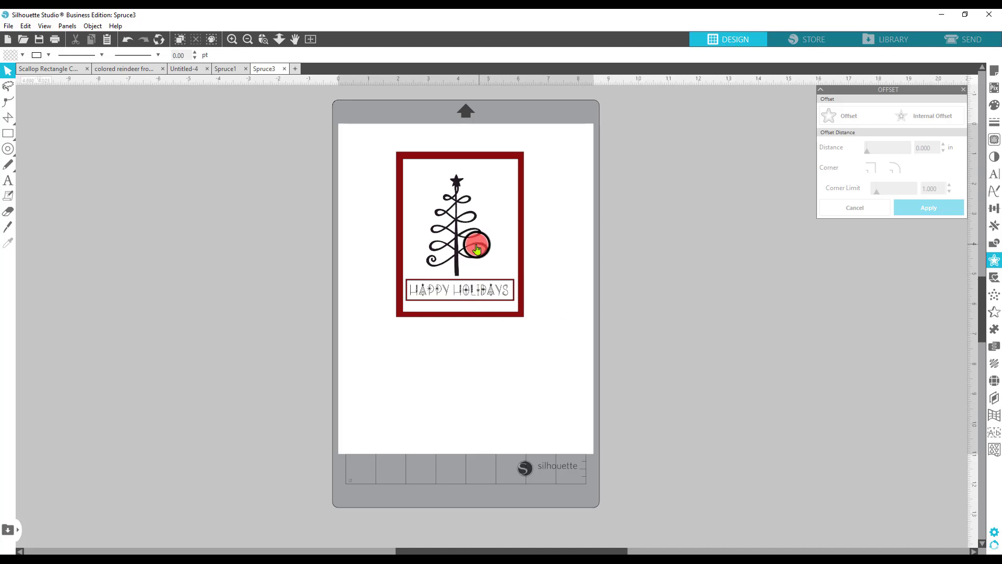
Ungroup the tree from the "Happy Holidays" label and nudge the tree up slightly on the white layer.
{"action": "right_click", "coordinate": [470, 254]}
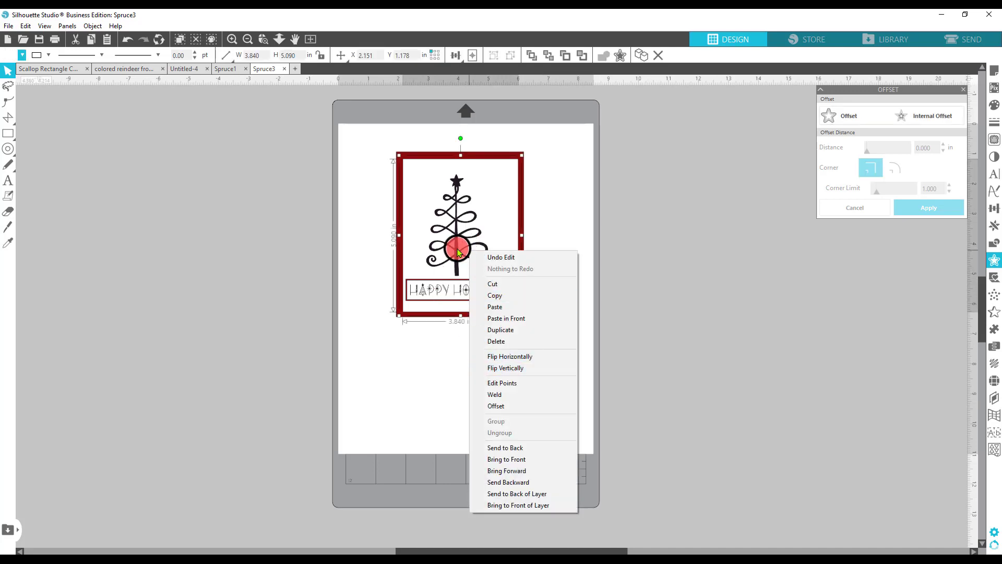
{"action": "left_click", "coordinate": [458, 252]}
{"action": "right_click", "coordinate": [459, 253]}
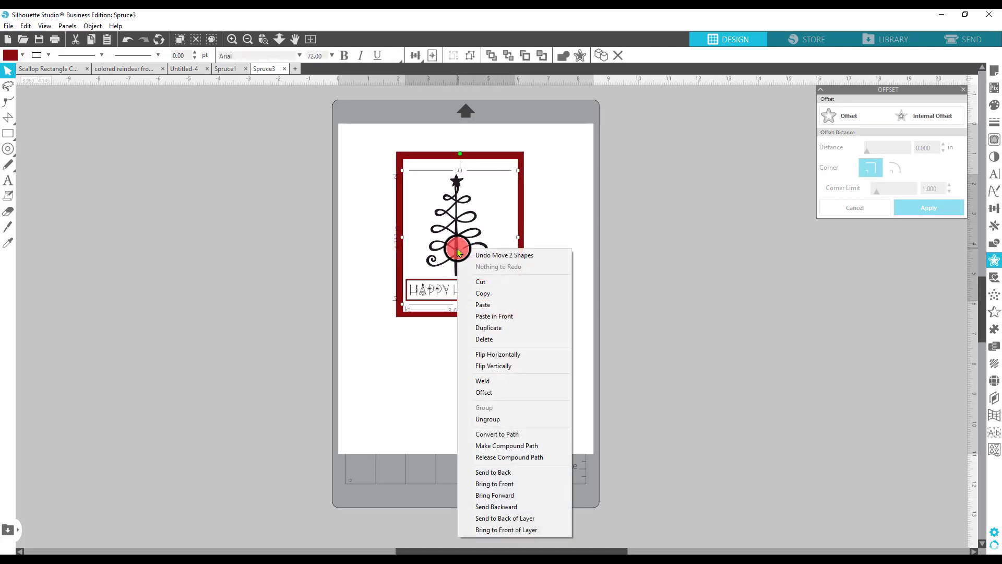
{"action": "left_click", "coordinate": [492, 416]}
{"action": "left_click", "coordinate": [653, 342]}
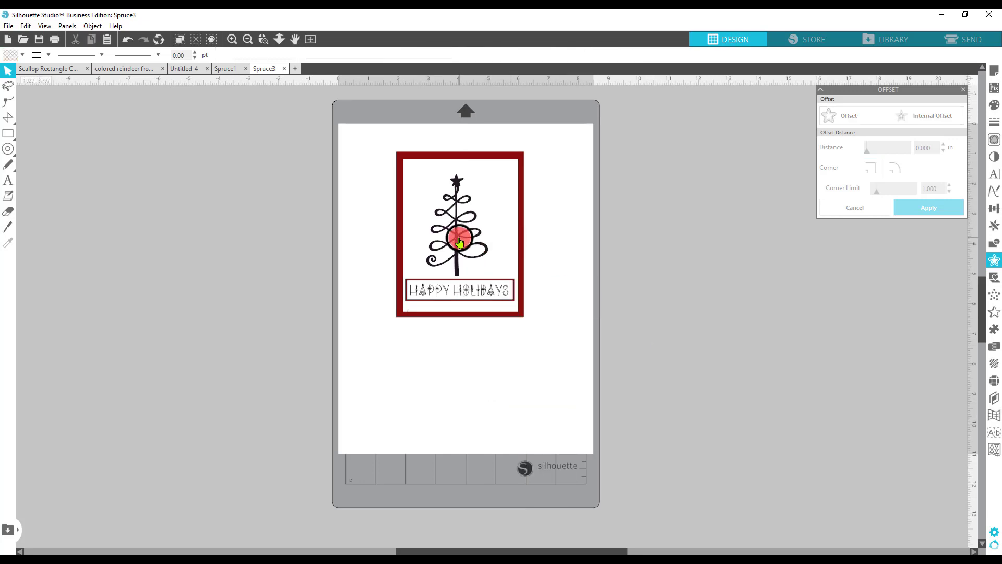
{"action": "left_click_drag", "start_coordinate": [459, 242], "coordinate": [473, 202]}
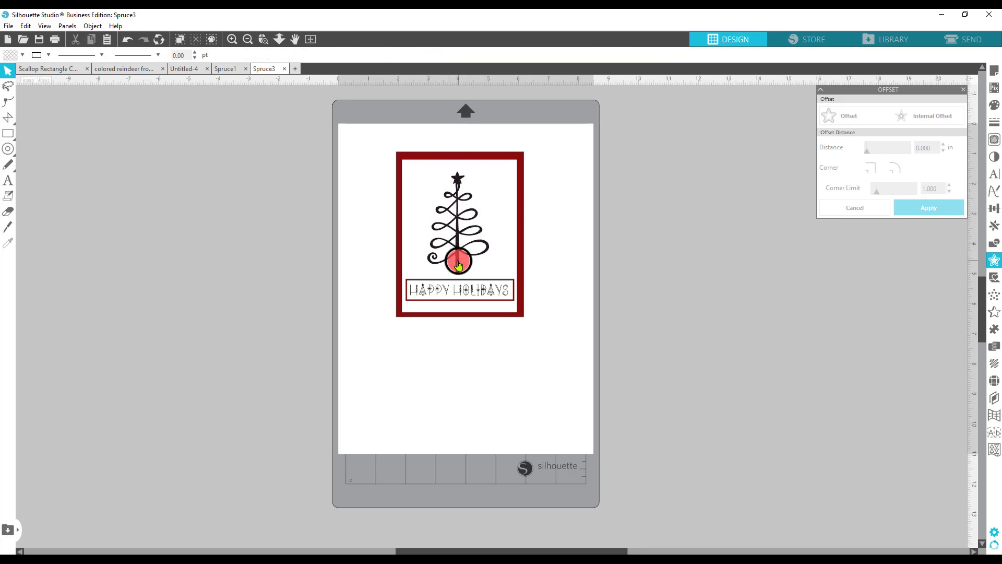
Ungroup the star from the tree and lower the tree slightly beneath the star.
{"action": "right_click", "coordinate": [459, 265]}
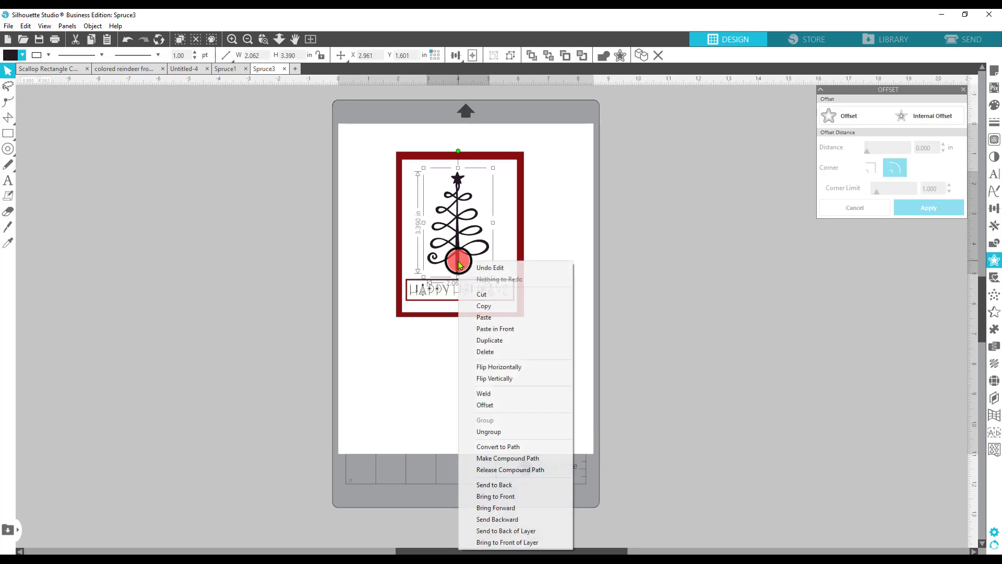
{"action": "left_click", "coordinate": [504, 431]}
{"action": "left_click", "coordinate": [688, 293]}
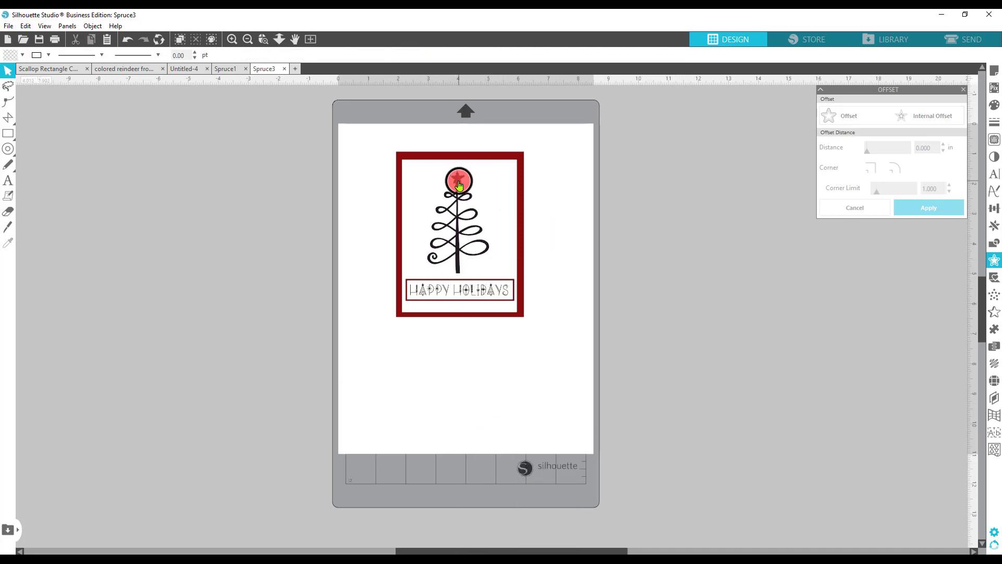
{"action": "left_click_drag", "start_coordinate": [458, 184], "coordinate": [456, 204]}
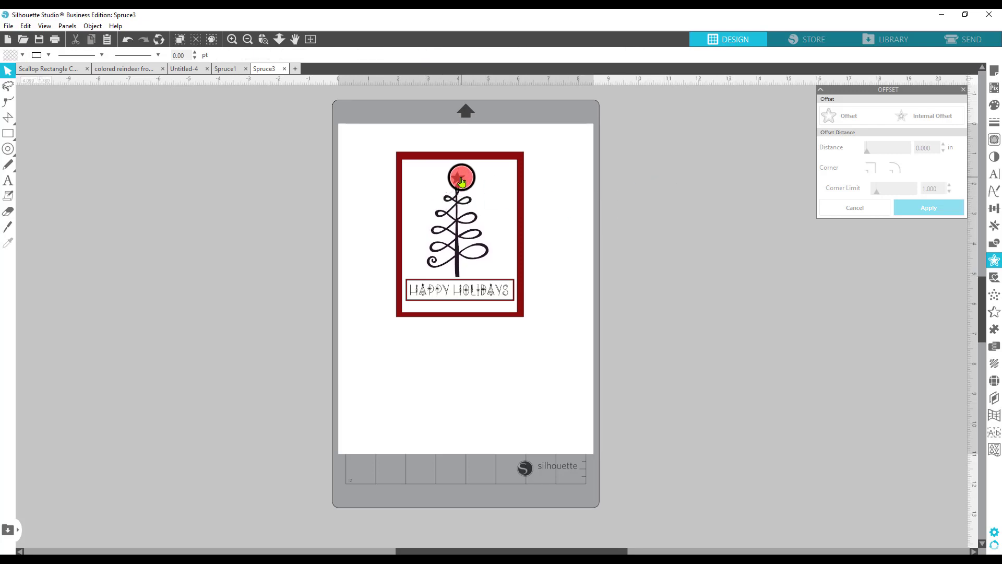
Fill the star on top of the tree with the same dark red as the card's border.
{"action": "left_click", "coordinate": [461, 179]}
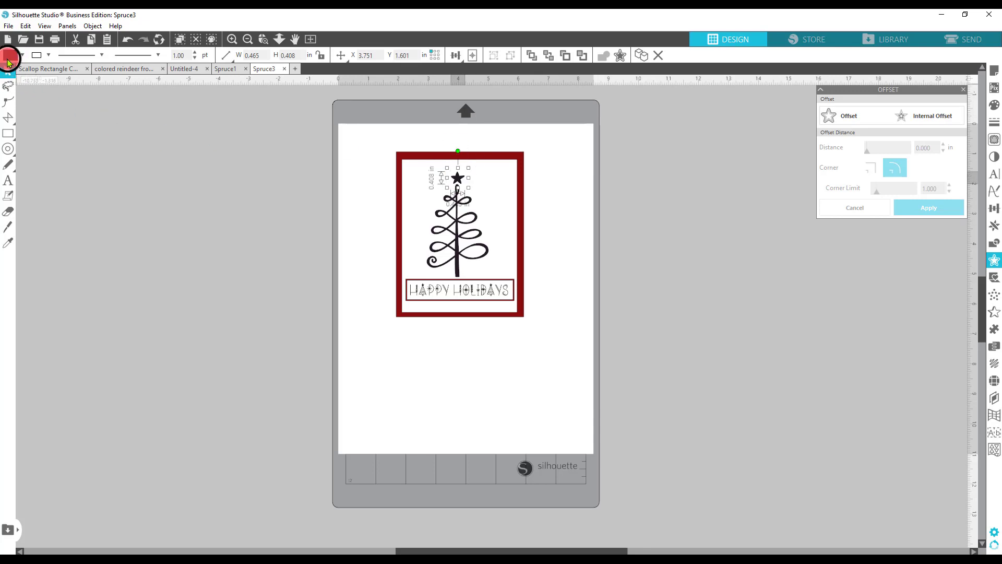
{"action": "left_click", "coordinate": [9, 56]}
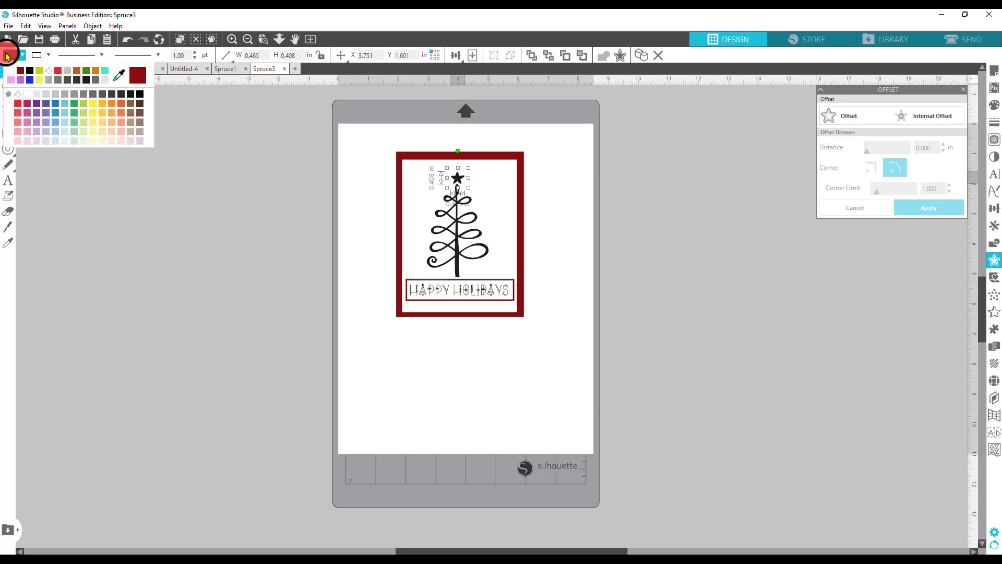
{"action": "left_click", "coordinate": [20, 71]}
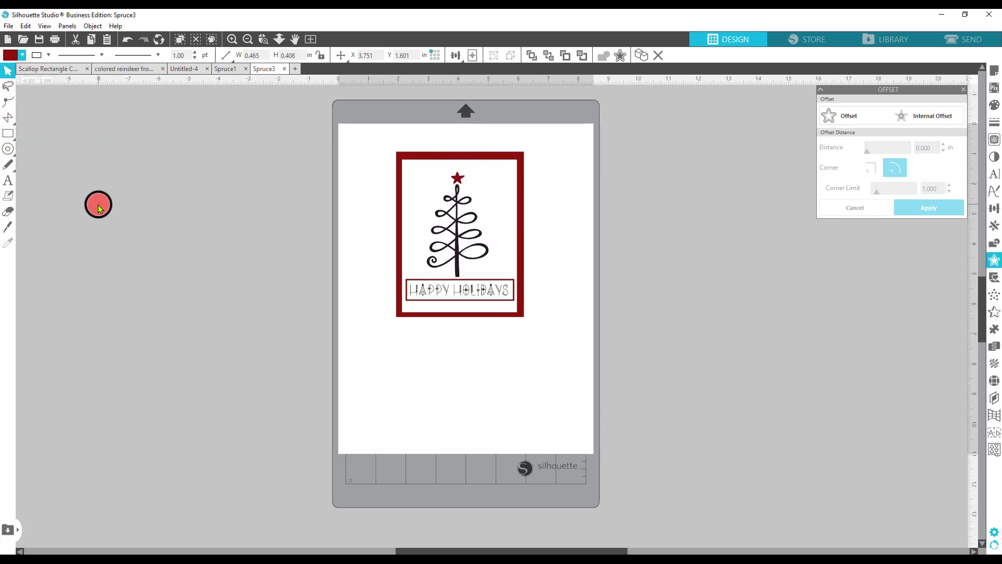
{"action": "left_click", "coordinate": [854, 250]}
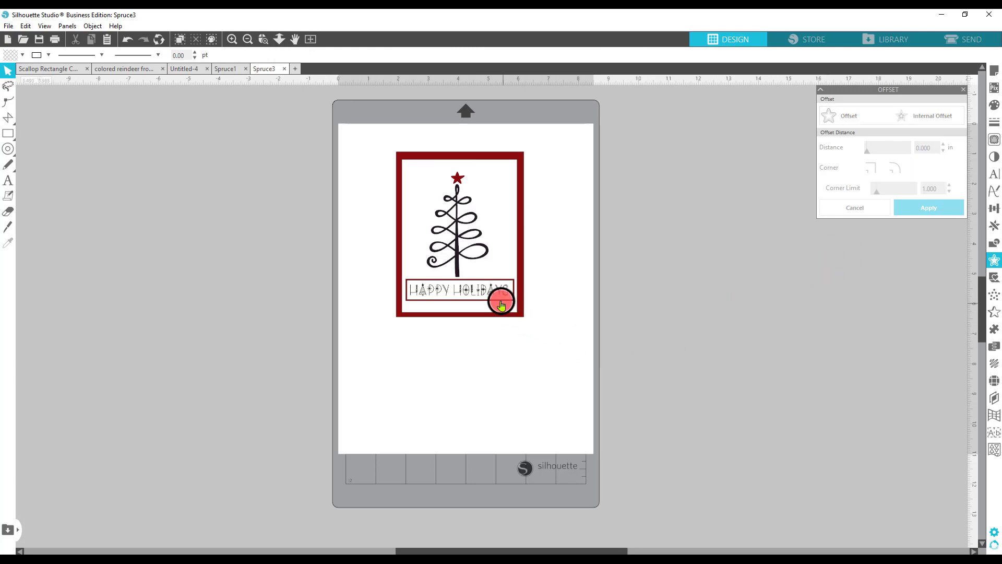
{"action": "left_click", "coordinate": [482, 292]}
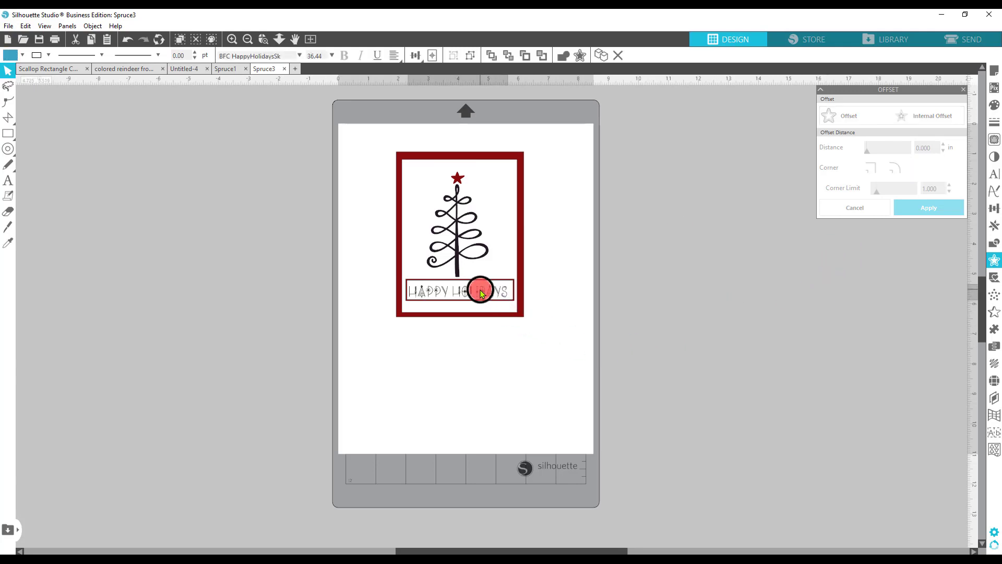
{"action": "left_click", "coordinate": [480, 274]}
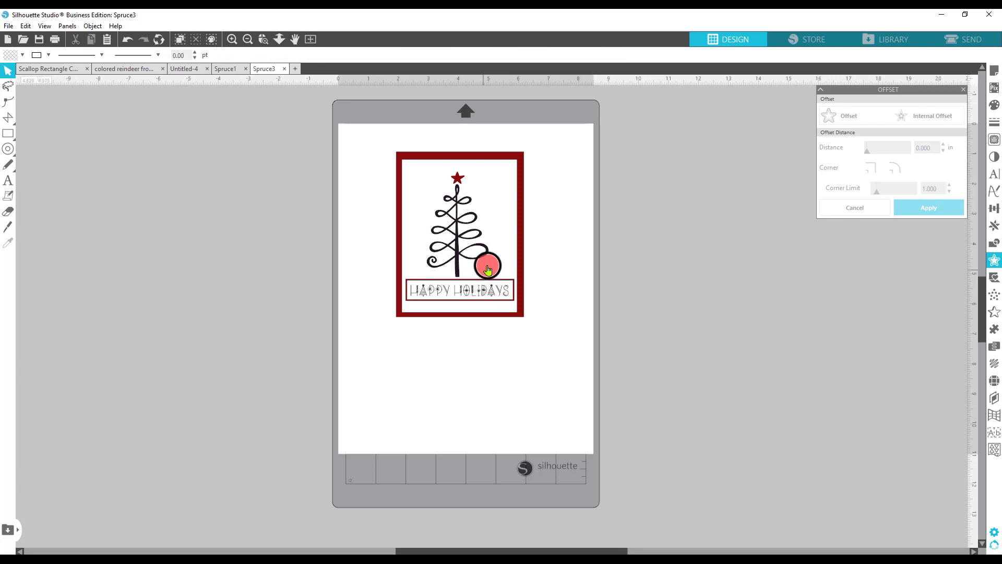
Fill the star on top of the tree with yellow.
{"action": "left_click", "coordinate": [458, 181]}
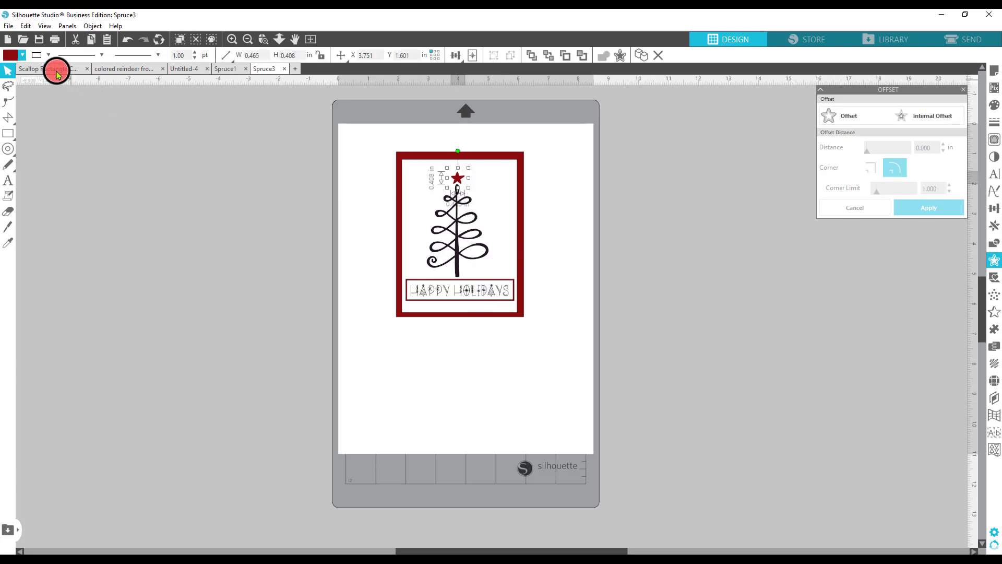
{"action": "left_click", "coordinate": [8, 55]}
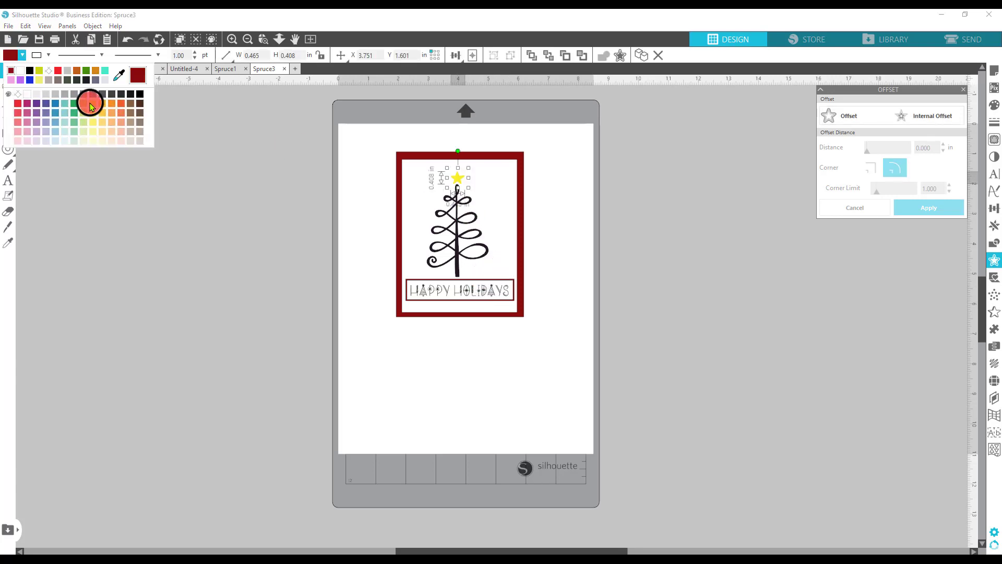
{"action": "left_click", "coordinate": [89, 106]}
{"action": "left_click", "coordinate": [459, 185]}
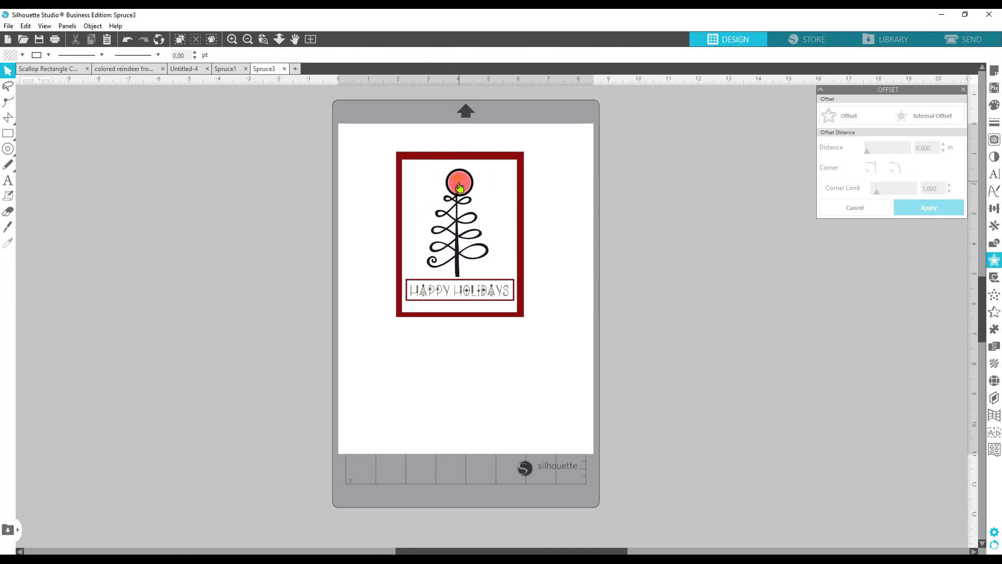
Change the star's fill from yellow back to dark red.
{"action": "left_click", "coordinate": [459, 186]}
{"action": "left_click", "coordinate": [11, 56]}
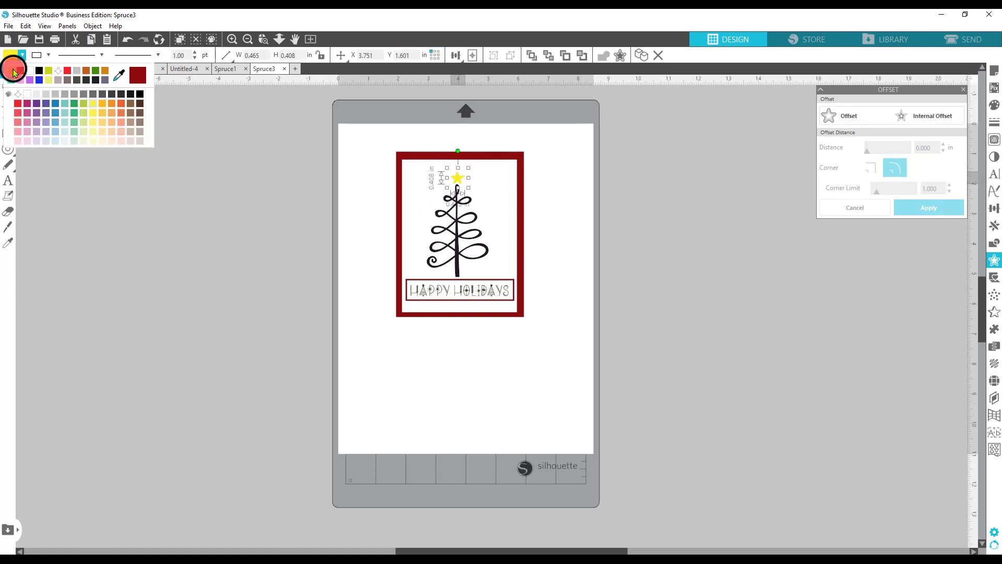
{"action": "left_click", "coordinate": [19, 74]}
{"action": "left_click", "coordinate": [548, 329]}
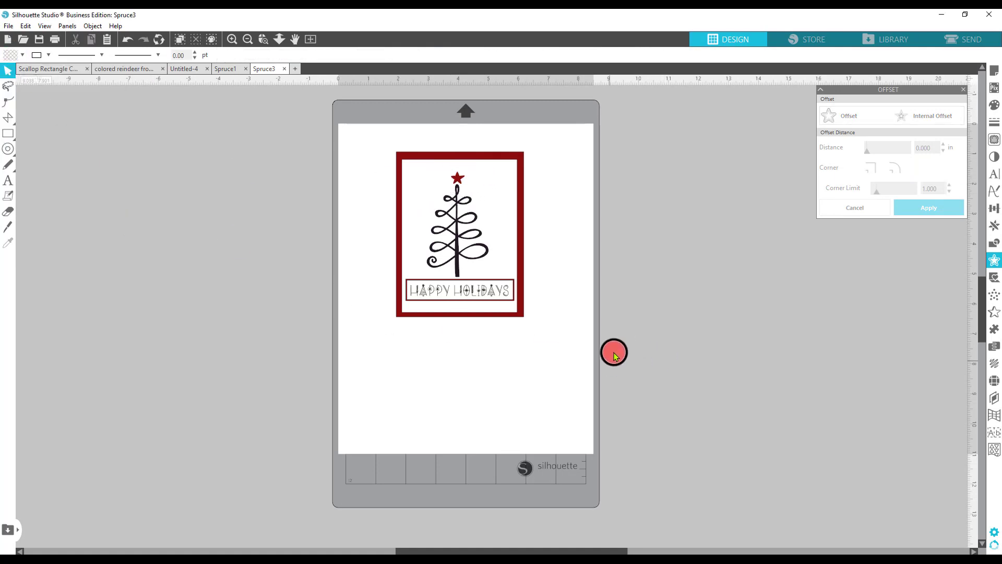
Move the white and dark red rectangles off the page and group the "Happy Holidays" text with its frame.
{"action": "left_click_drag", "start_coordinate": [425, 208], "coordinate": [198, 205]}
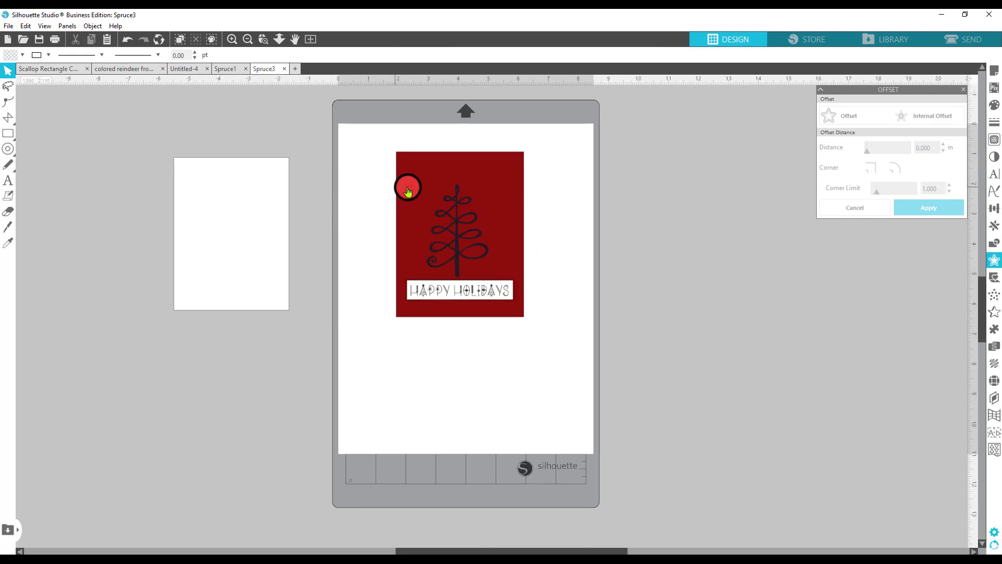
{"action": "left_click_drag", "start_coordinate": [407, 183], "coordinate": [200, 170]}
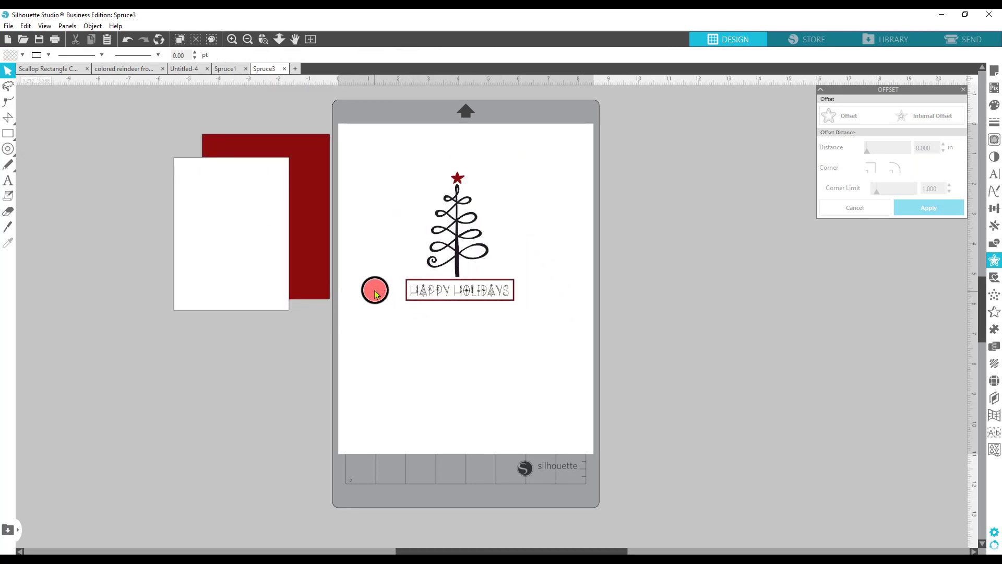
{"action": "left_click", "coordinate": [412, 289]}
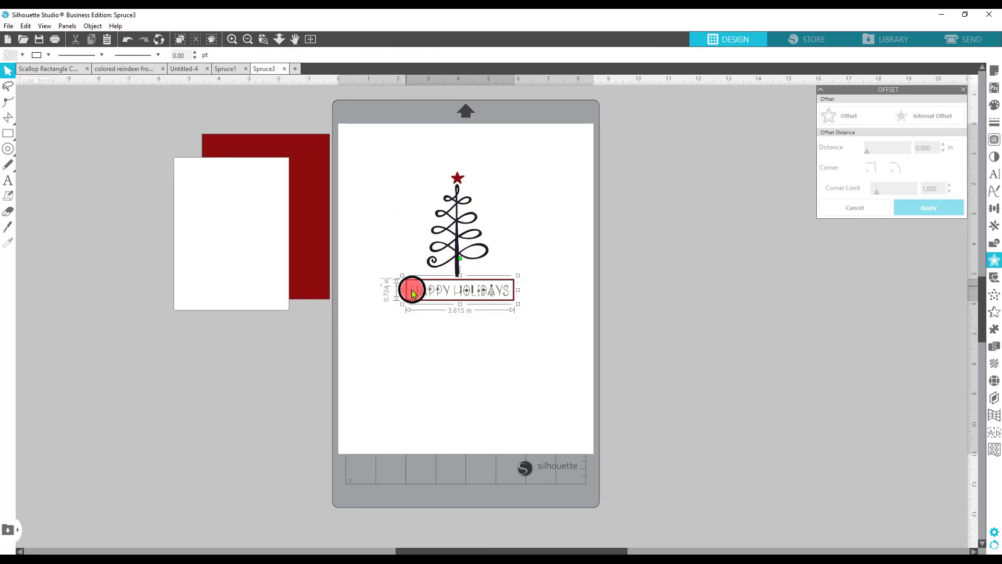
{"action": "right_click", "coordinate": [509, 299]}
{"action": "left_click", "coordinate": [548, 426]}
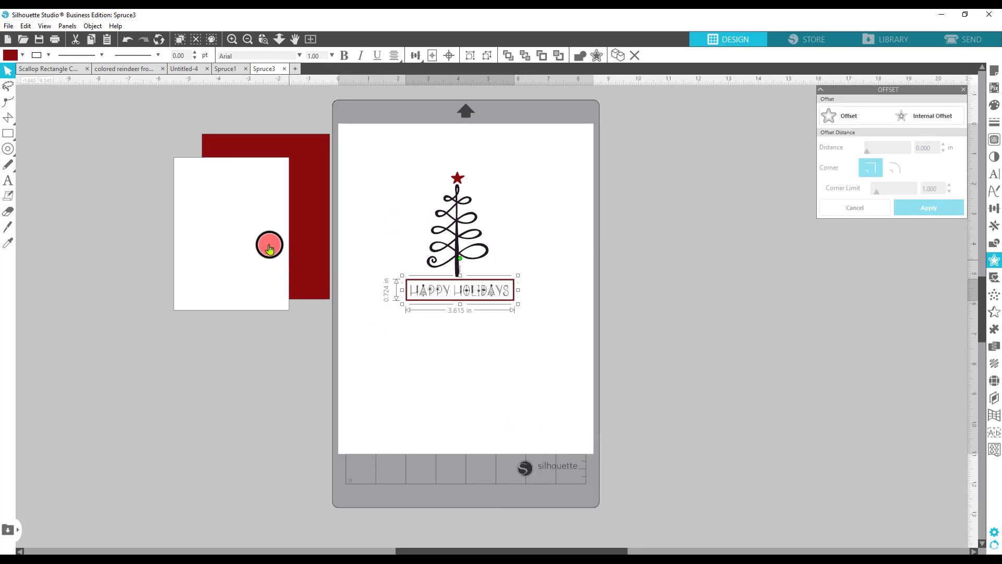
Place the dark red rectangle back on the page behind the tree, with the white rectangle layered over it.
{"action": "left_click_drag", "start_coordinate": [310, 215], "coordinate": [497, 232]}
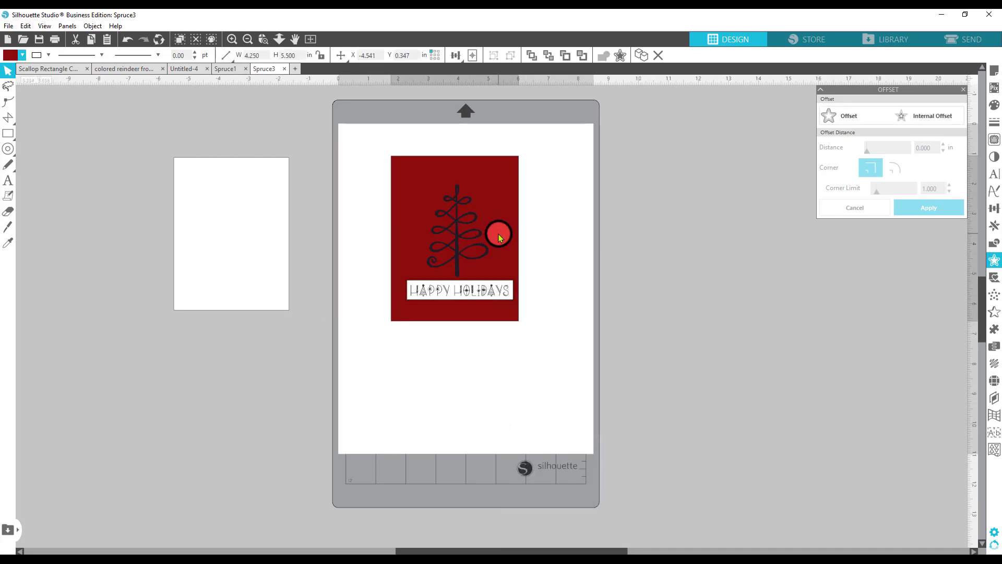
{"action": "left_click_drag", "start_coordinate": [250, 261], "coordinate": [475, 295]}
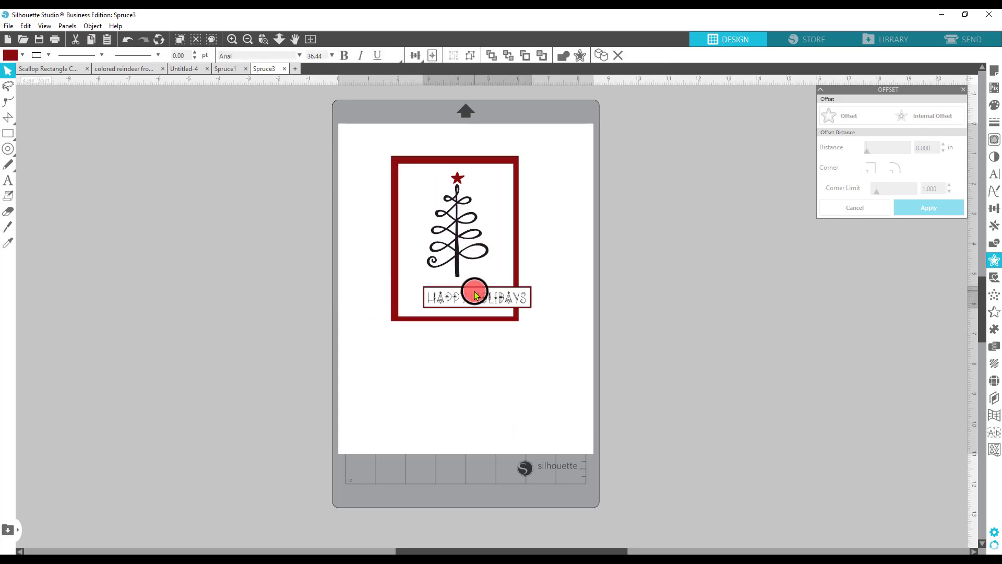
Resize the white rectangle to about 3.28 x 5.16 in over the dark red one's left side, moving the "Happy Holidays" label aside.
{"action": "left_click_drag", "start_coordinate": [431, 260], "coordinate": [261, 260]}
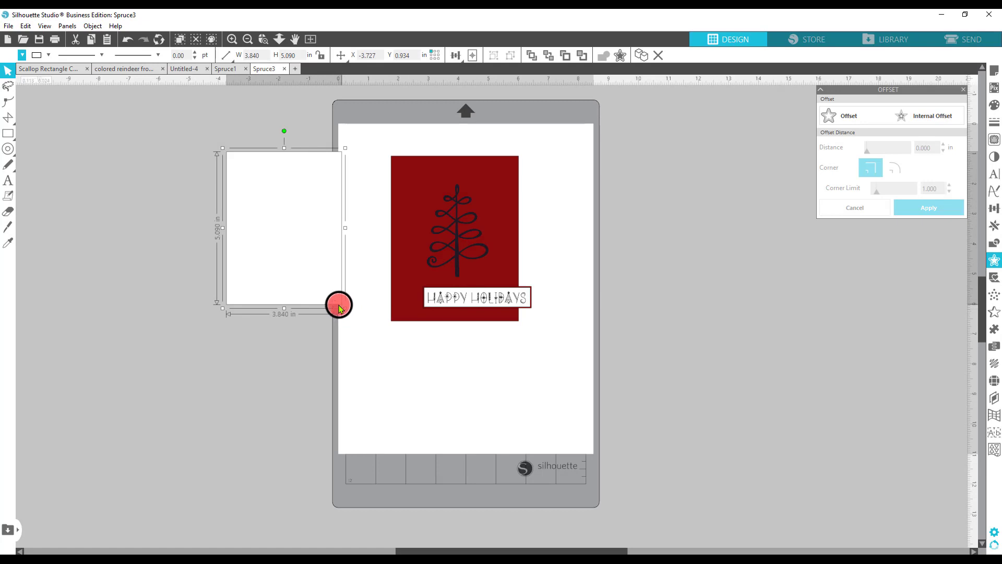
{"action": "left_click_drag", "start_coordinate": [339, 307], "coordinate": [454, 230]}
{"action": "left_click_drag", "start_coordinate": [455, 301], "coordinate": [591, 314]}
{"action": "left_click", "coordinate": [444, 272]}
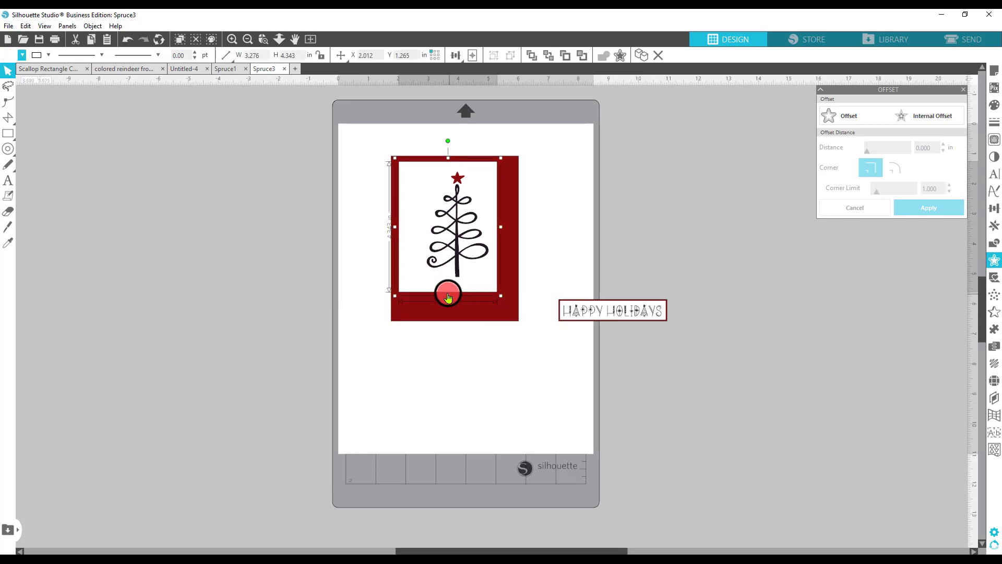
{"action": "left_click", "coordinate": [449, 297]}
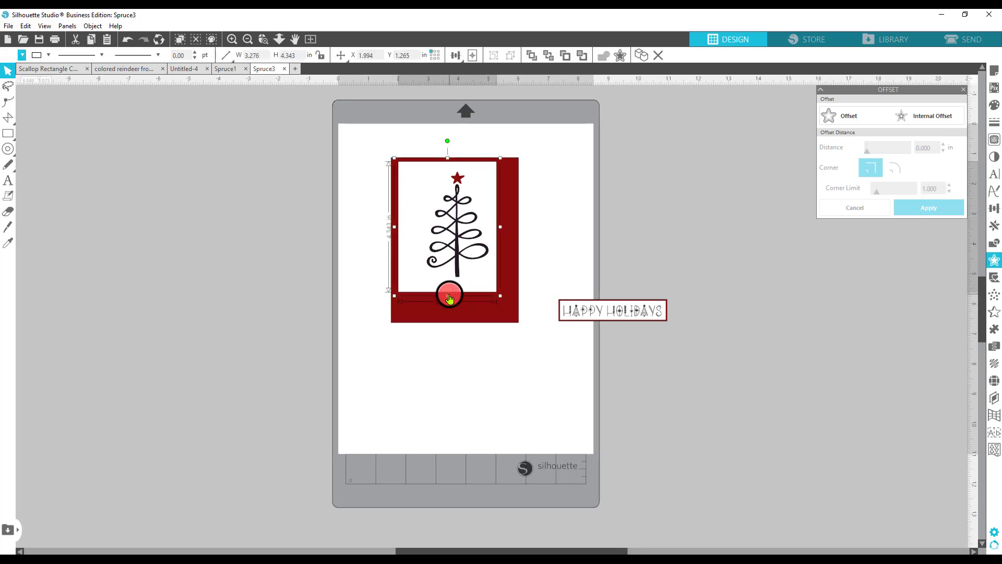
{"action": "left_click_drag", "start_coordinate": [449, 296], "coordinate": [450, 314]}
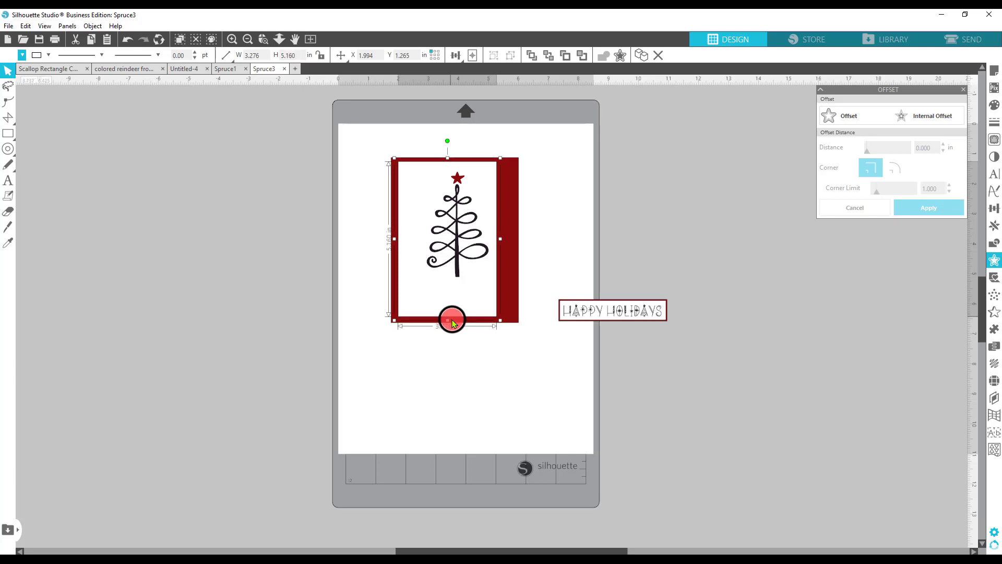
Place the "Happy Holidays" label on the card below the tree and shift the tree and star left to fit the white panel.
{"action": "left_click_drag", "start_coordinate": [561, 312], "coordinate": [425, 300]}
{"action": "left_click_drag", "start_coordinate": [431, 241], "coordinate": [427, 244]}
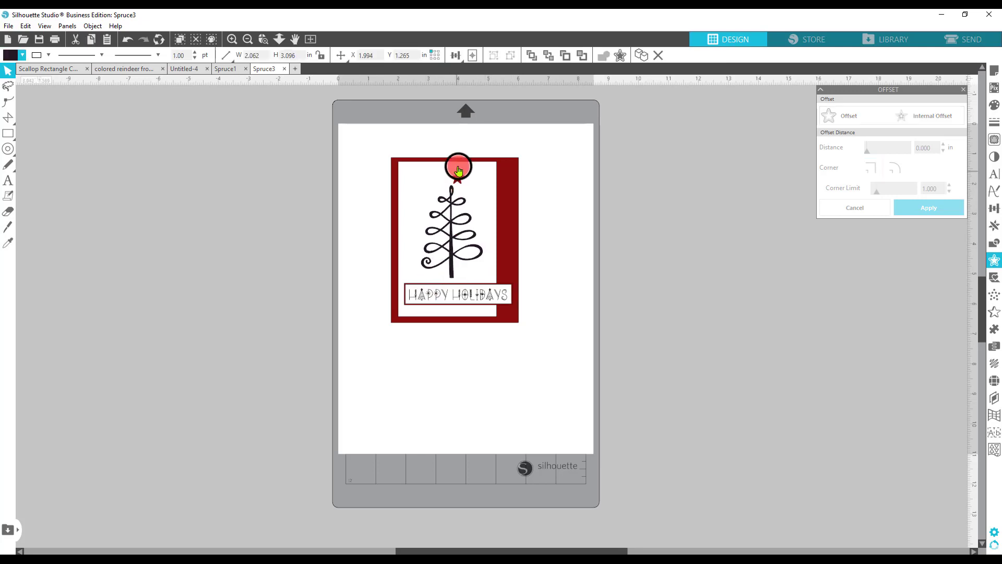
{"action": "left_click_drag", "start_coordinate": [458, 170], "coordinate": [453, 179]}
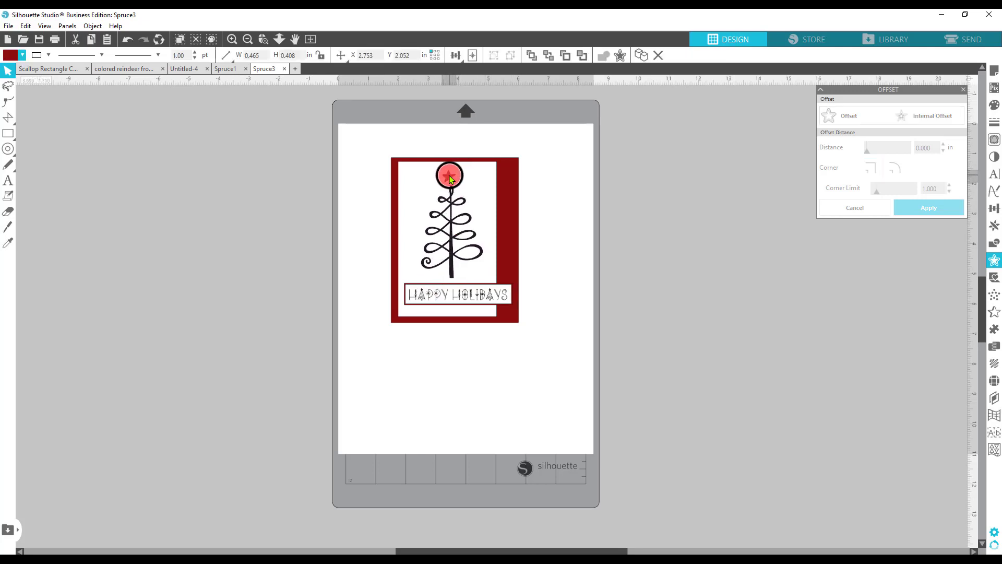
{"action": "left_click", "coordinate": [494, 330]}
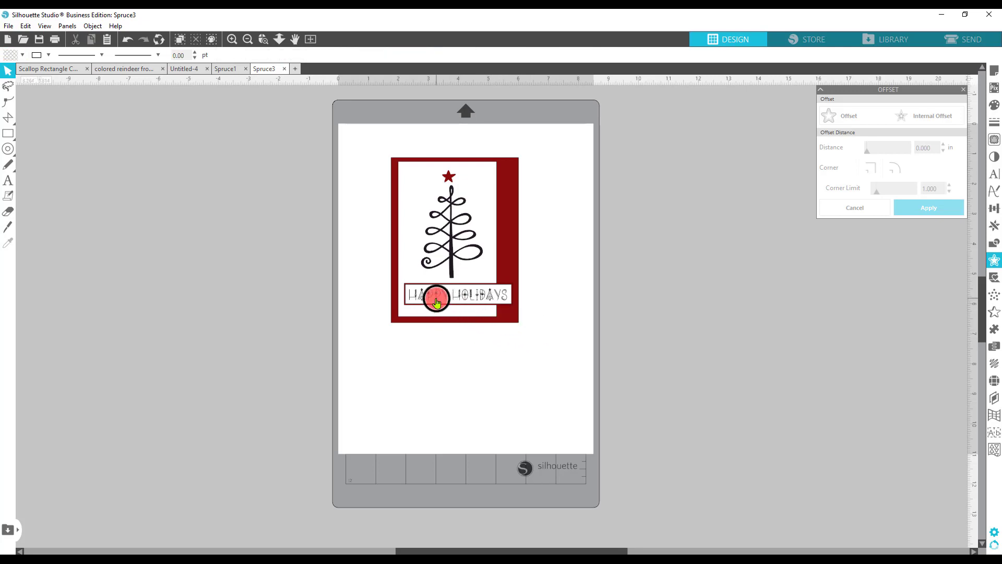
Move the "Happy Holidays" label off the page and narrow the white rectangle to about 2.81 in wide.
{"action": "left_click_drag", "start_coordinate": [436, 300], "coordinate": [638, 307]}
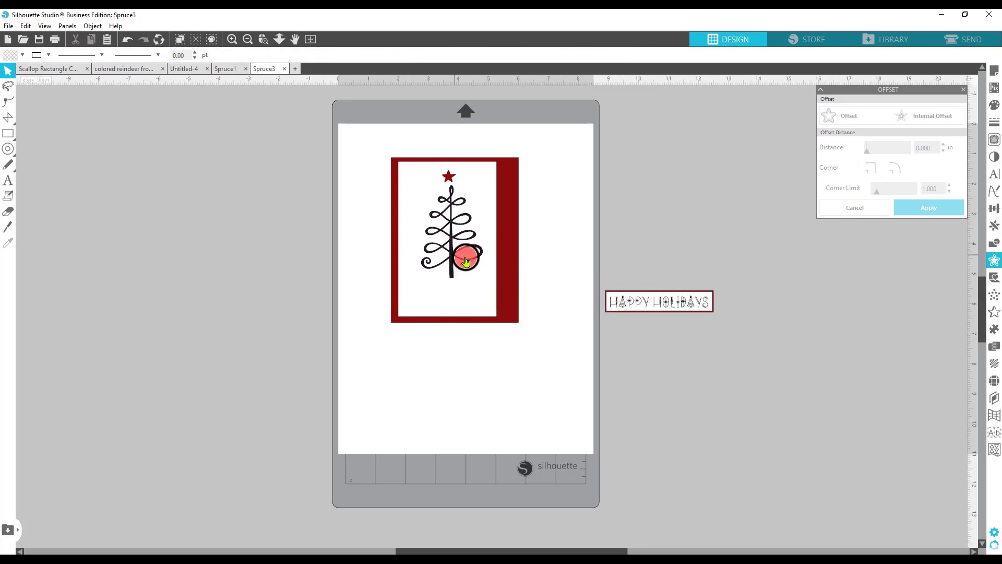
{"action": "left_click", "coordinate": [506, 241]}
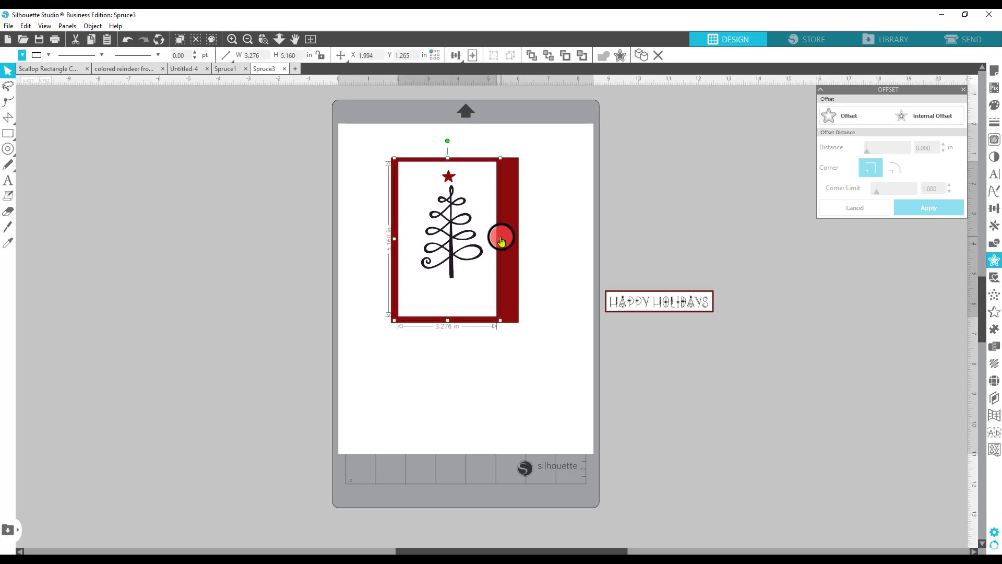
{"action": "left_click_drag", "start_coordinate": [501, 239], "coordinate": [489, 240]}
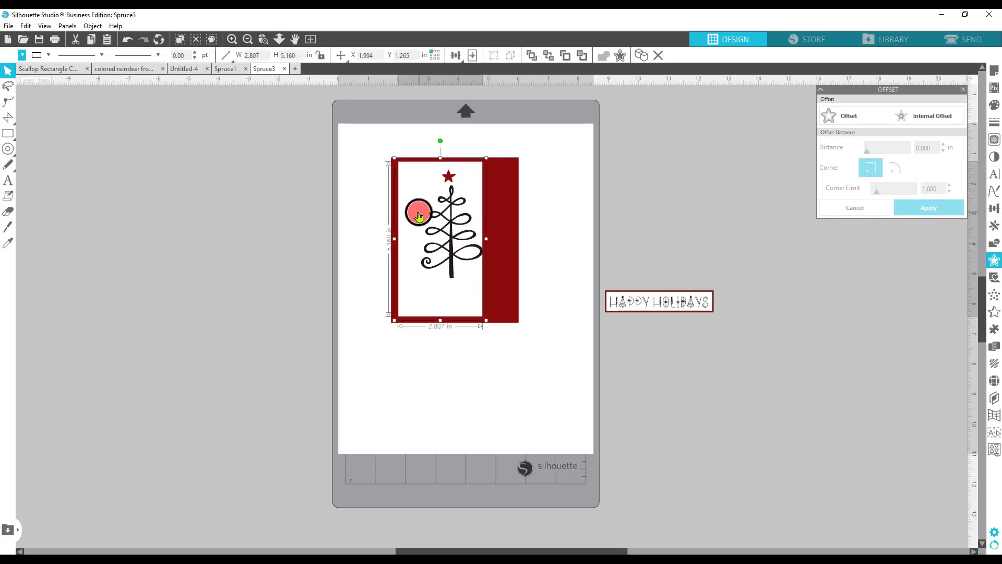
Reposition the tree and its star so they sit centred on the narrowed white panel.
{"action": "left_click_drag", "start_coordinate": [419, 217], "coordinate": [442, 235]}
{"action": "left_click", "coordinate": [450, 181]}
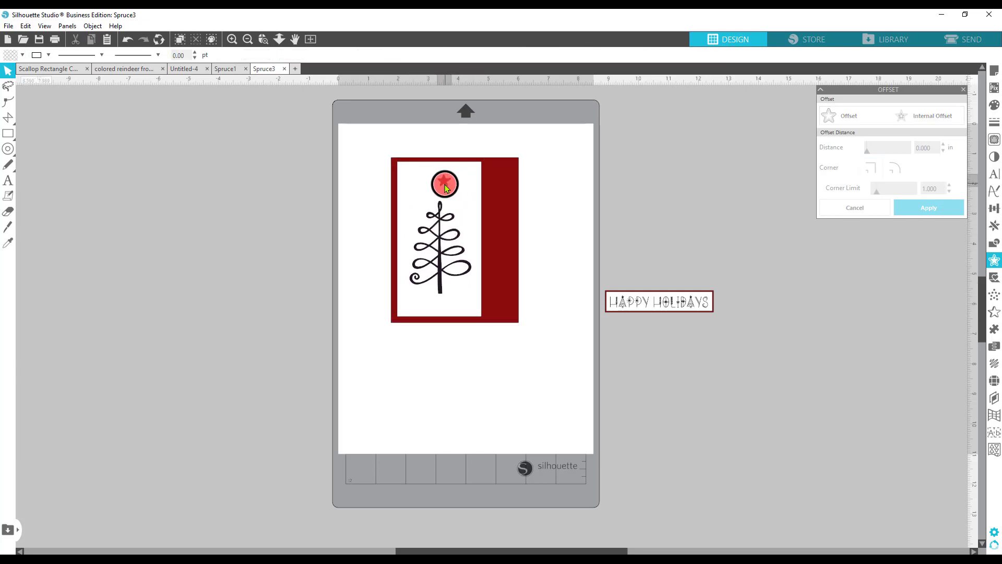
{"action": "left_click_drag", "start_coordinate": [446, 188], "coordinate": [440, 198]}
Rotate the "Happy Holidays" label to read vertically upward and place it on the dark red strip beside the tree panel.
{"action": "left_click", "coordinate": [642, 295]}
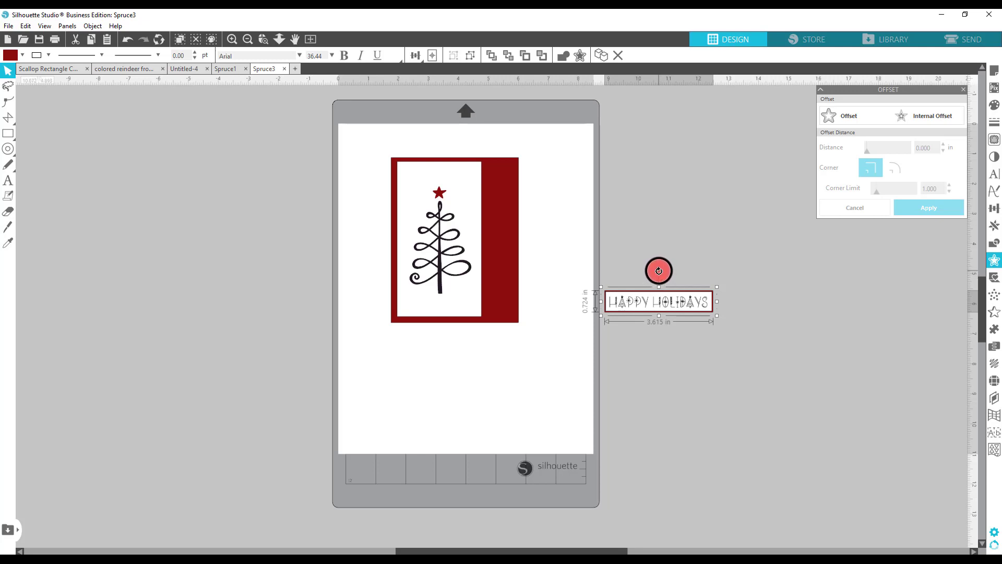
{"action": "left_click_drag", "start_coordinate": [659, 271], "coordinate": [509, 243]}
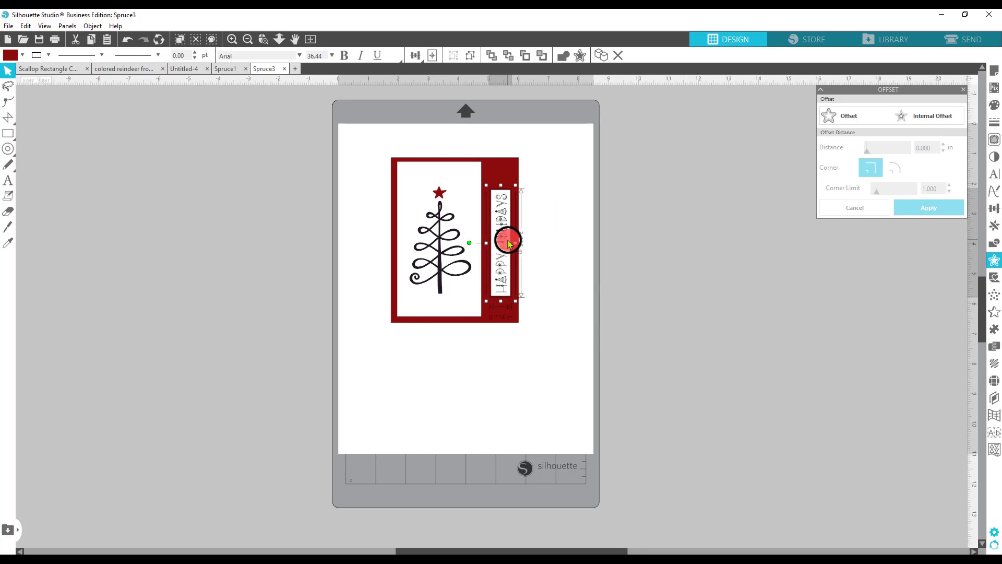
{"action": "left_click", "coordinate": [692, 293]}
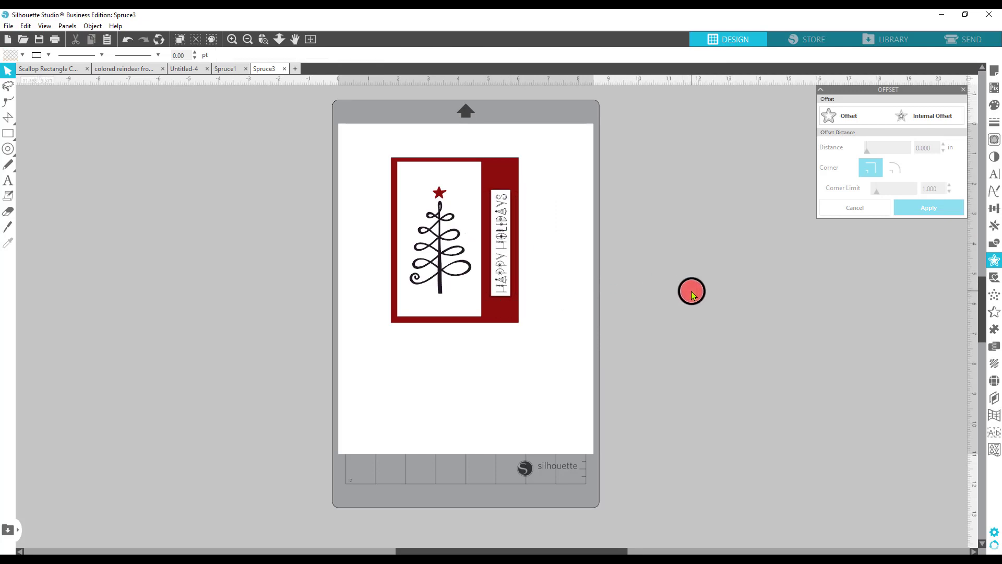
Ungroup the "Happy Holidays" label and lengthen its white frame to about 4.67 in.
{"action": "left_click", "coordinate": [503, 287]}
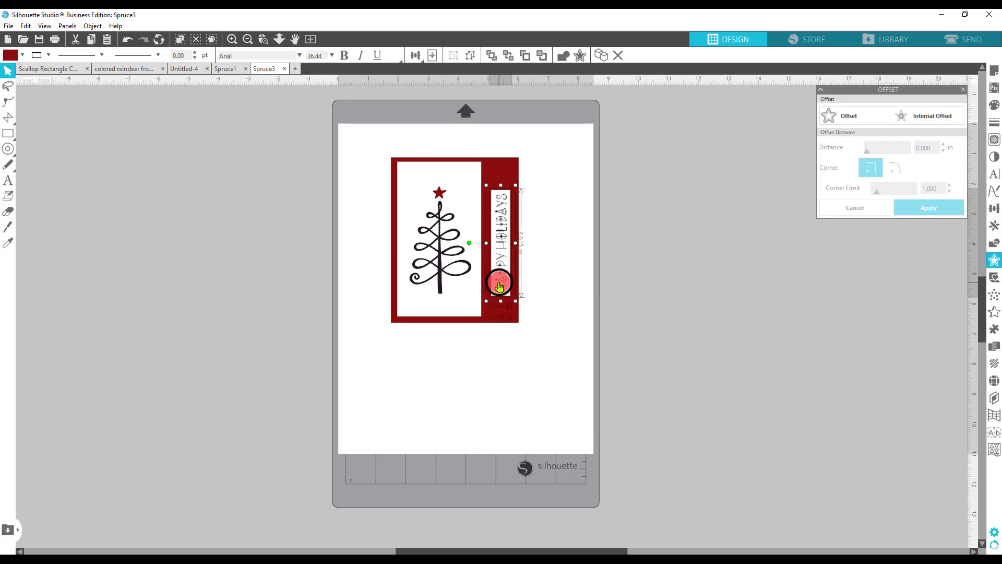
{"action": "right_click", "coordinate": [499, 280]}
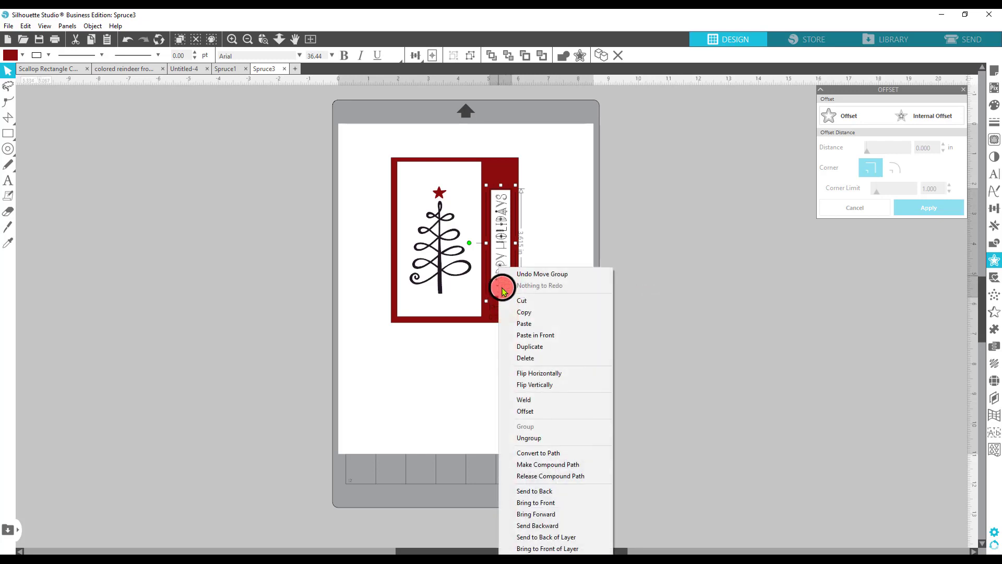
{"action": "left_click", "coordinate": [540, 437]}
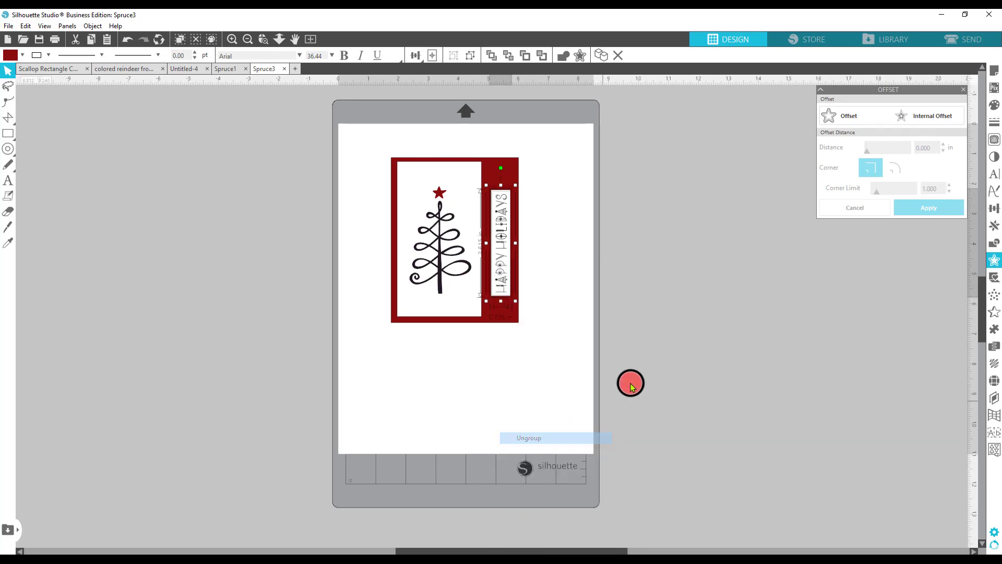
{"action": "left_click", "coordinate": [499, 305]}
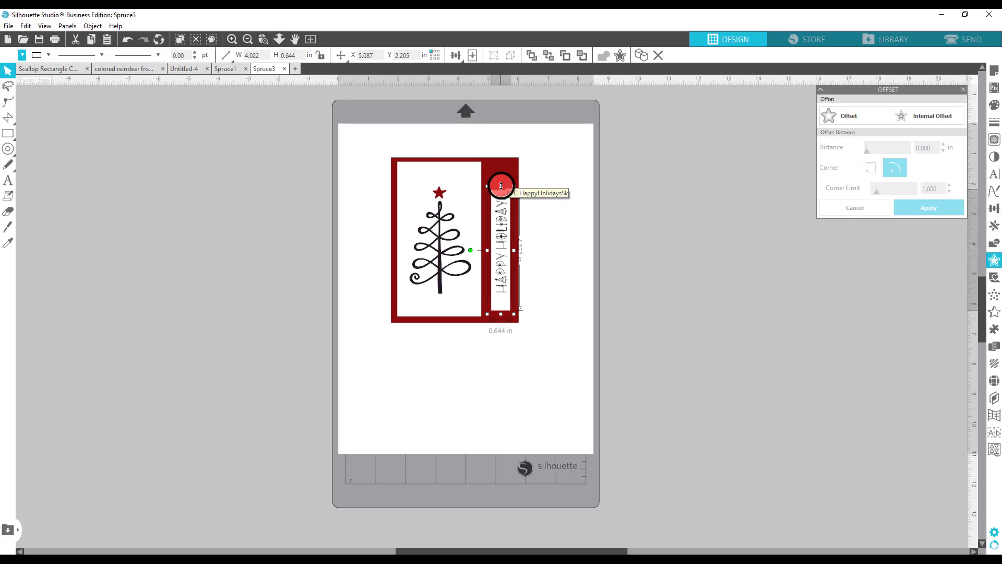
{"action": "left_click_drag", "start_coordinate": [501, 185], "coordinate": [502, 169]}
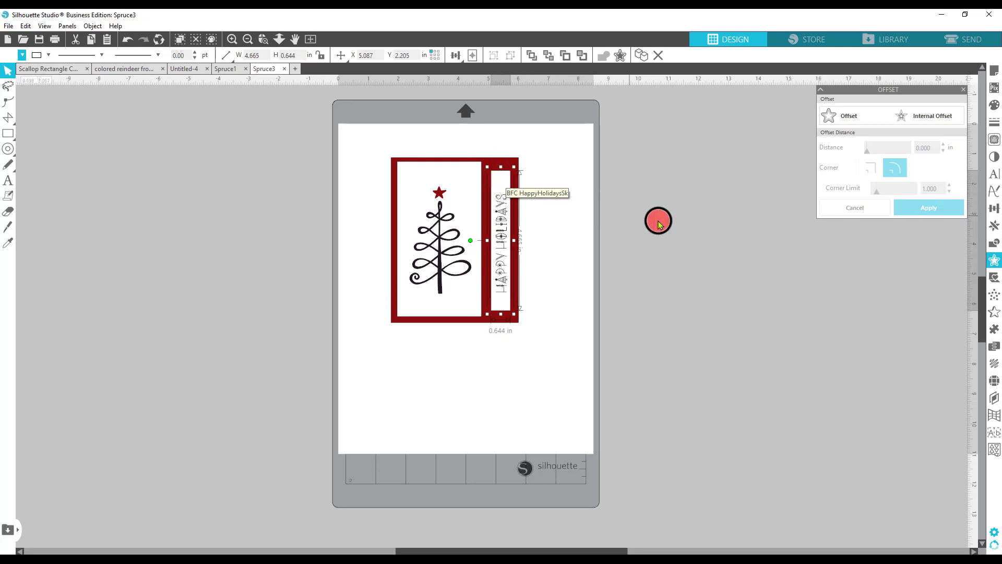
Set the vertical "Happy Holidays" text to a 48 pt font size.
{"action": "left_click", "coordinate": [500, 258]}
{"action": "left_click", "coordinate": [501, 262]}
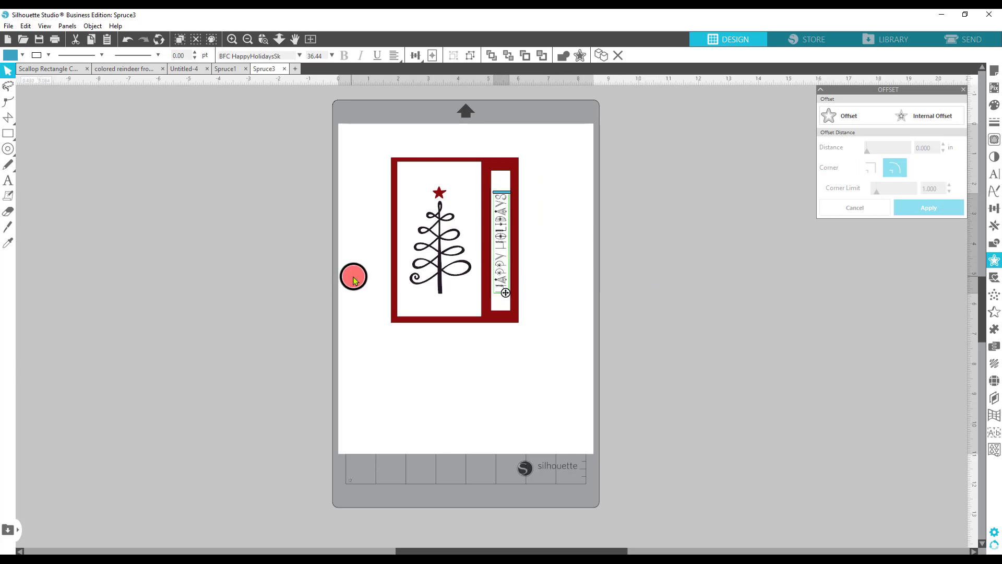
{"action": "left_click", "coordinate": [726, 303]}
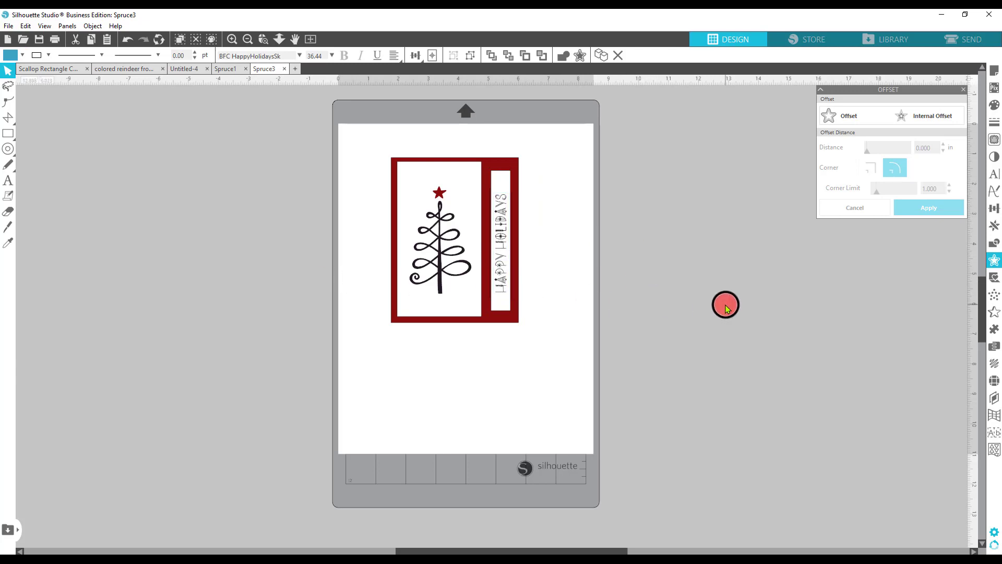
{"action": "left_click", "coordinate": [497, 256]}
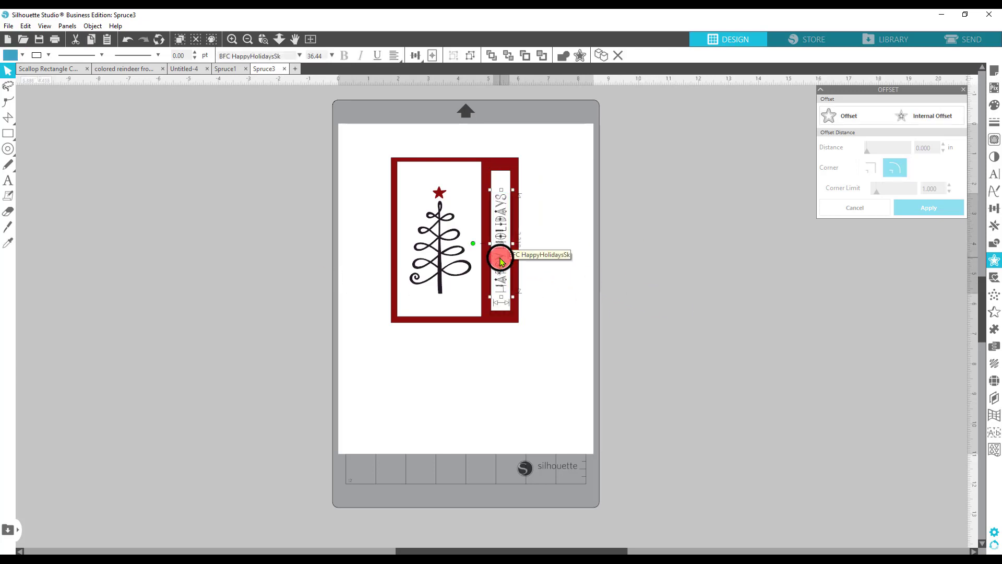
{"action": "left_click", "coordinate": [993, 175]}
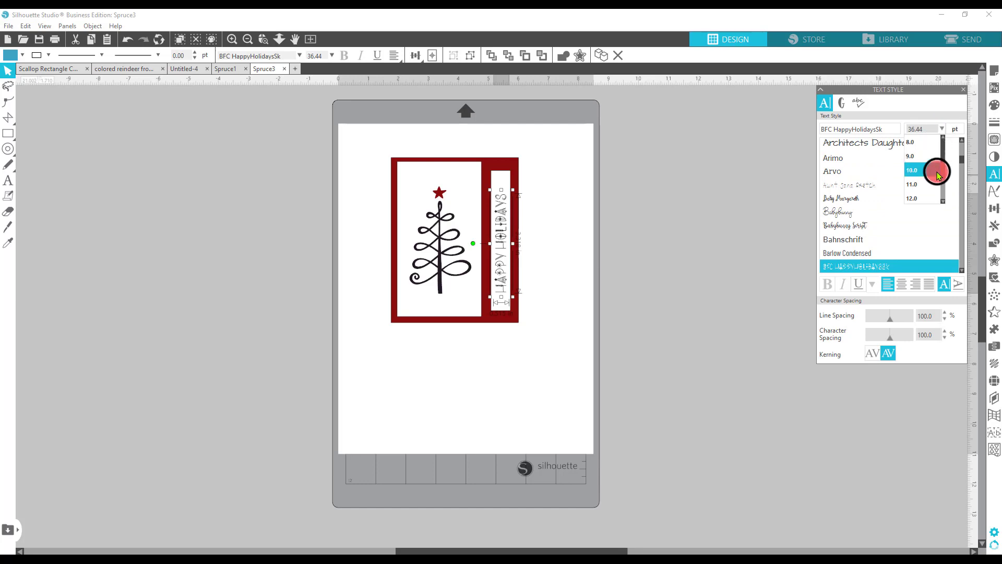
{"action": "left_click_drag", "start_coordinate": [946, 152], "coordinate": [946, 185]}
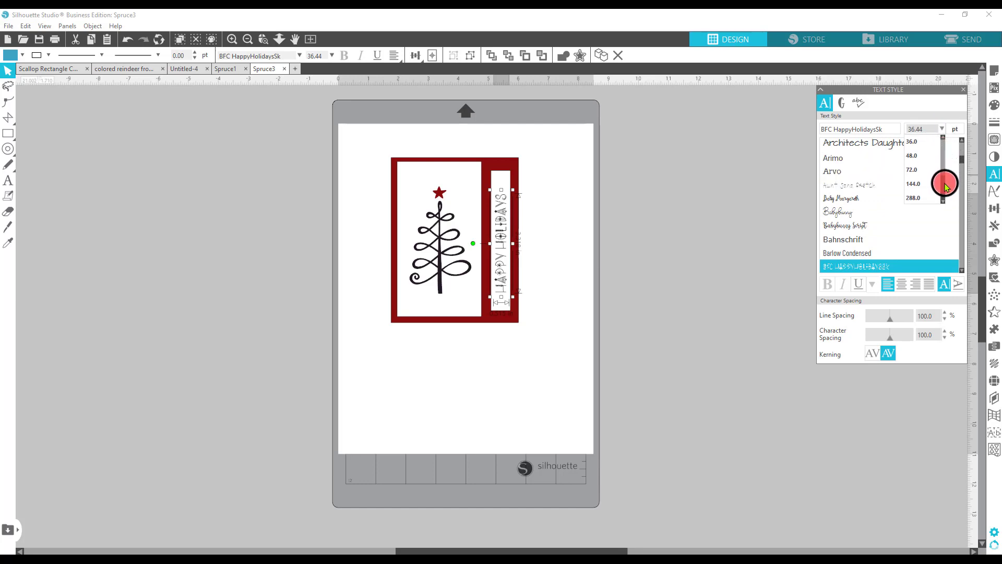
{"action": "left_click", "coordinate": [918, 158]}
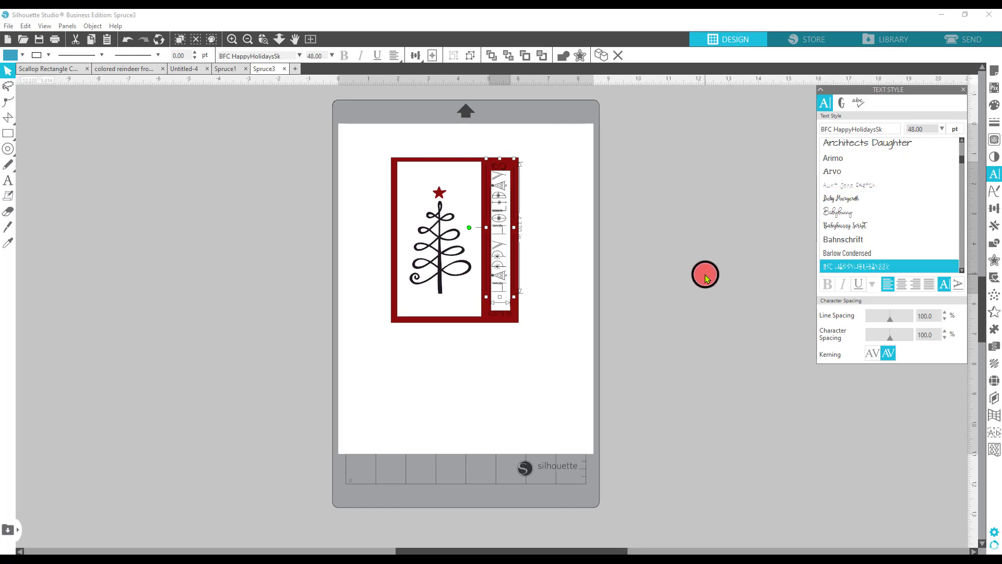
Move the enlarged "Happy Holidays" text down so it is centred within its lengthened white frame.
{"action": "left_click", "coordinate": [499, 250]}
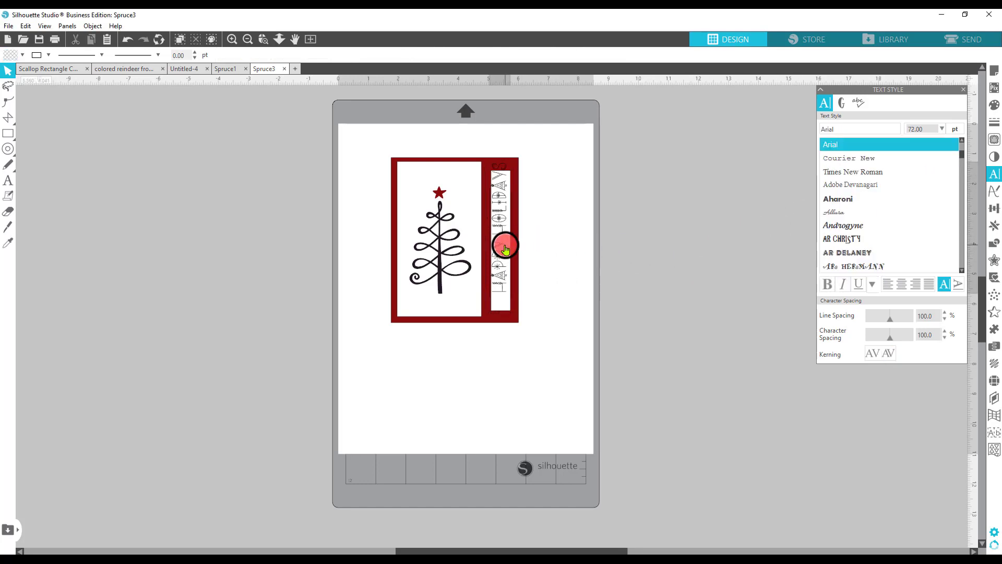
{"action": "left_click_drag", "start_coordinate": [498, 251], "coordinate": [502, 253]}
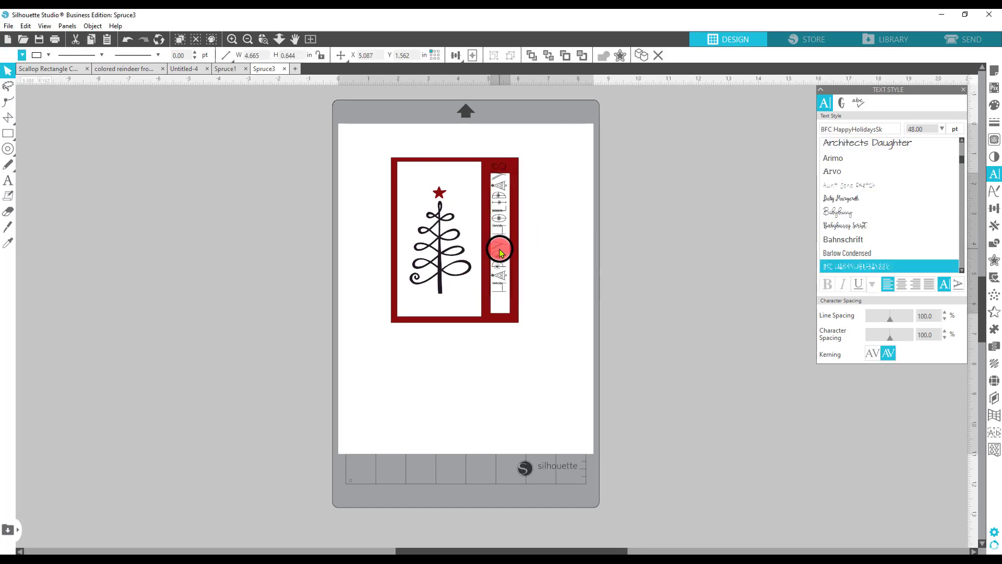
{"action": "left_click", "coordinate": [499, 249]}
{"action": "left_click", "coordinate": [261, 40]}
{"action": "left_click_drag", "start_coordinate": [363, 105], "coordinate": [626, 387]}
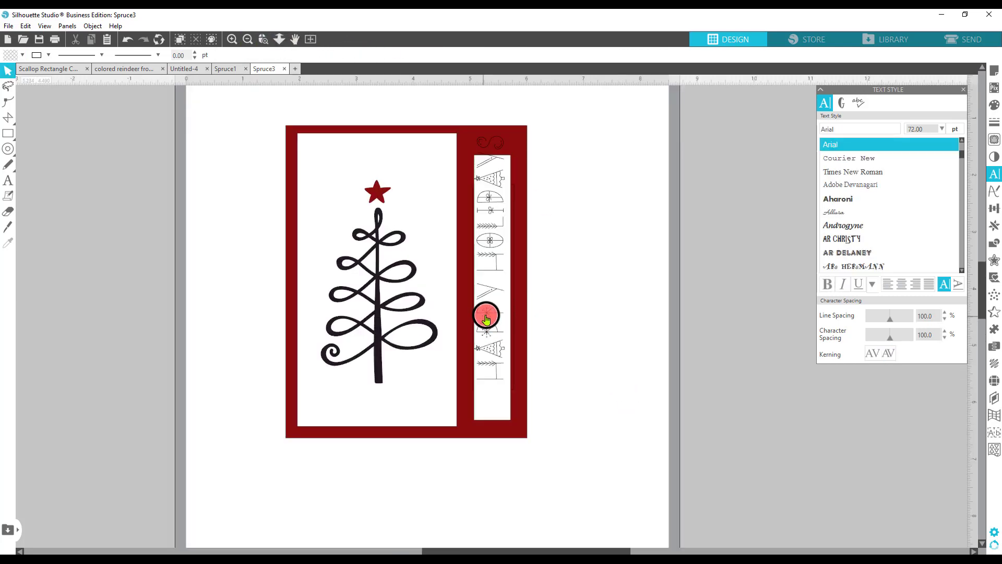
{"action": "left_click_drag", "start_coordinate": [487, 317], "coordinate": [490, 345]}
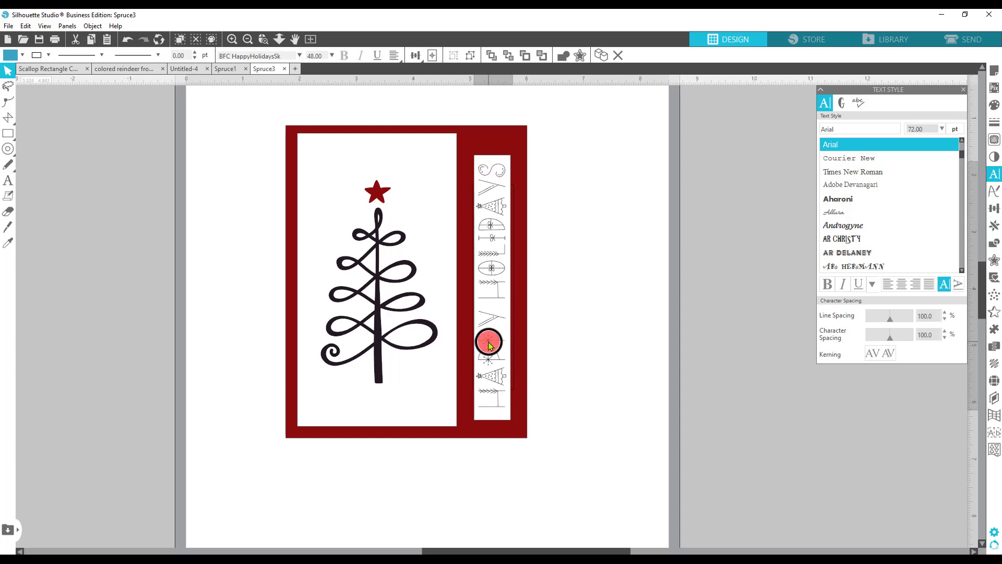
{"action": "left_click", "coordinate": [563, 383]}
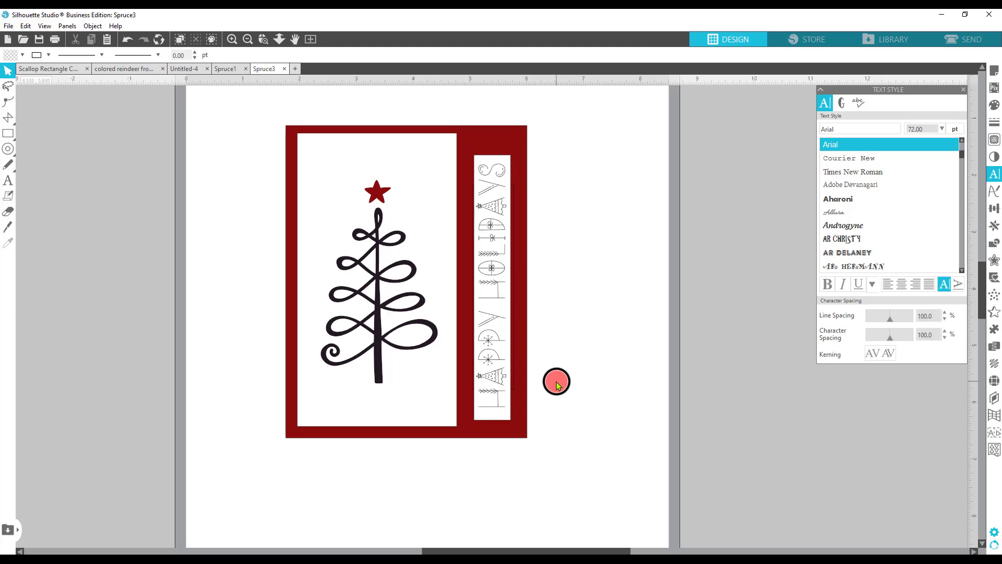
Rearrange the card with "Happy Holidays" horizontally across its top, the star and tree centred beneath, and the narrow rectangles beside the card.
{"action": "left_click", "coordinate": [491, 287]}
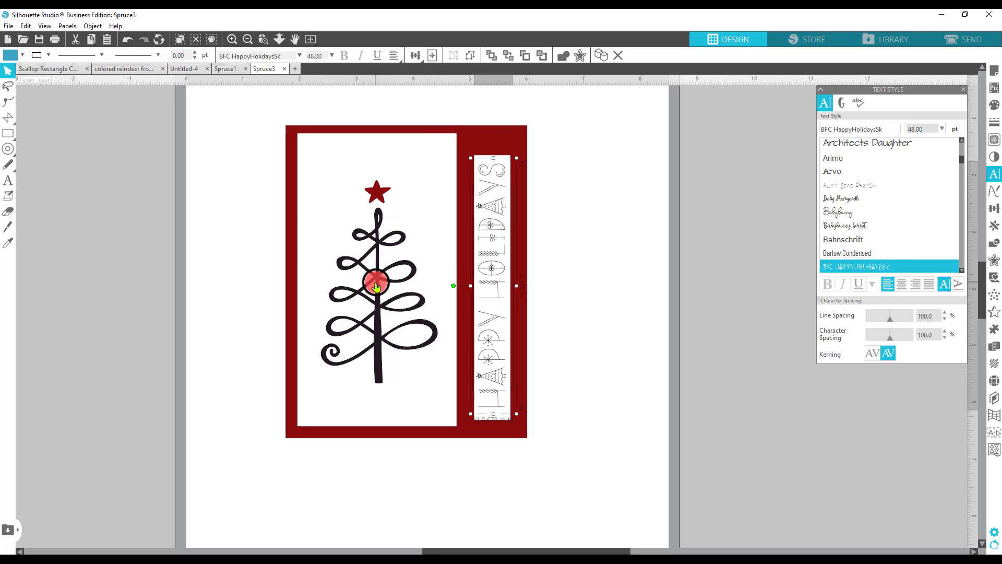
{"action": "left_click_drag", "start_coordinate": [376, 295], "coordinate": [259, 303]}
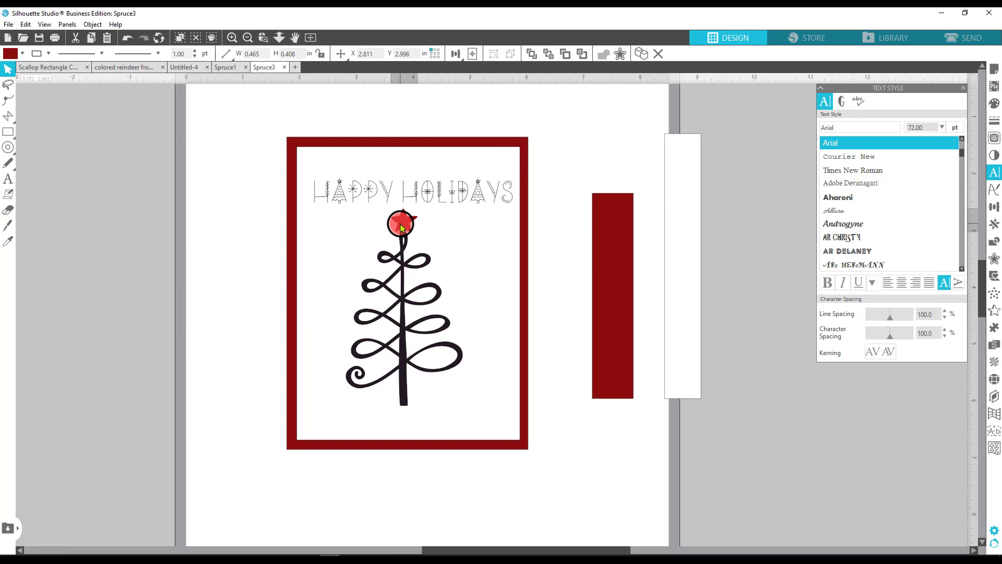
{"action": "mouse_move", "coordinate": [402, 198]}
{"action": "left_mouse_down"}
{"action": "mouse_move", "coordinate": [416, 186]}
{"action": "mouse_move", "coordinate": [405, 208]}
{"action": "left_mouse_up"}
{"action": "left_click", "coordinate": [406, 218]}
{"action": "left_click_drag", "start_coordinate": [402, 247], "coordinate": [400, 240]}
{"action": "left_click", "coordinate": [385, 351]}
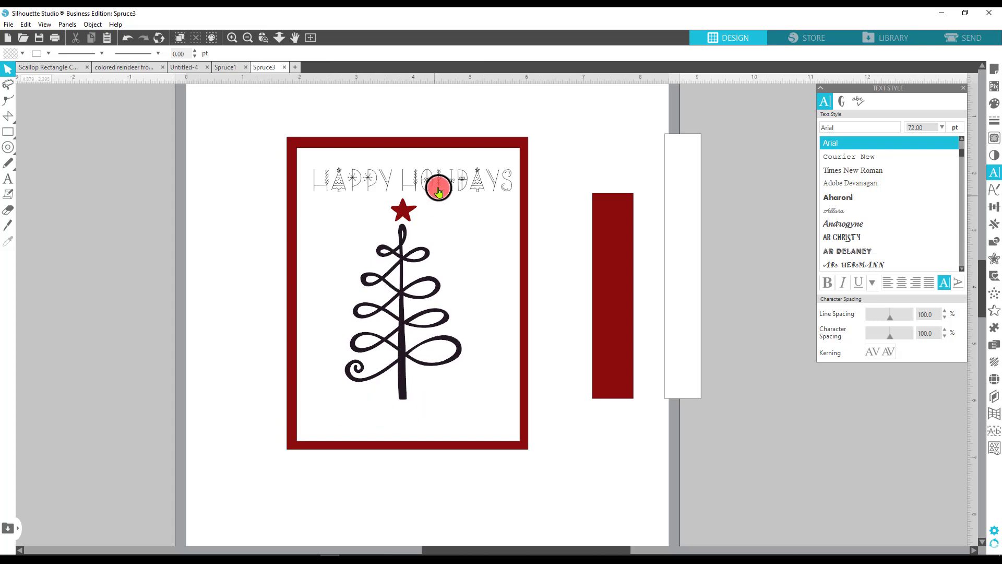
{"action": "left_click_drag", "start_coordinate": [415, 184], "coordinate": [412, 184]}
{"action": "left_click", "coordinate": [392, 412]}
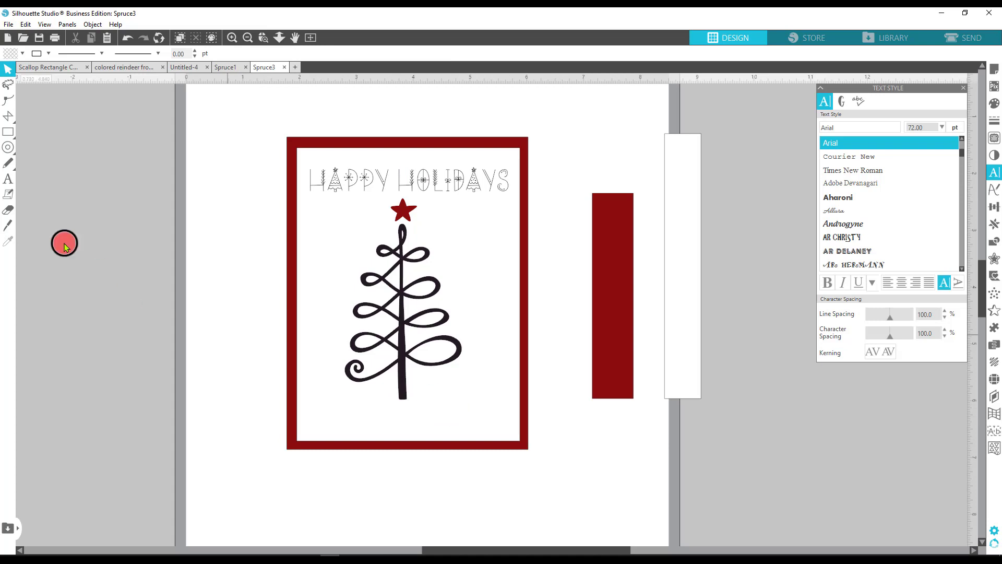
Add a text line below the card reading "from the" followed by the family's surname and "Family".
{"action": "left_click", "coordinate": [9, 179]}
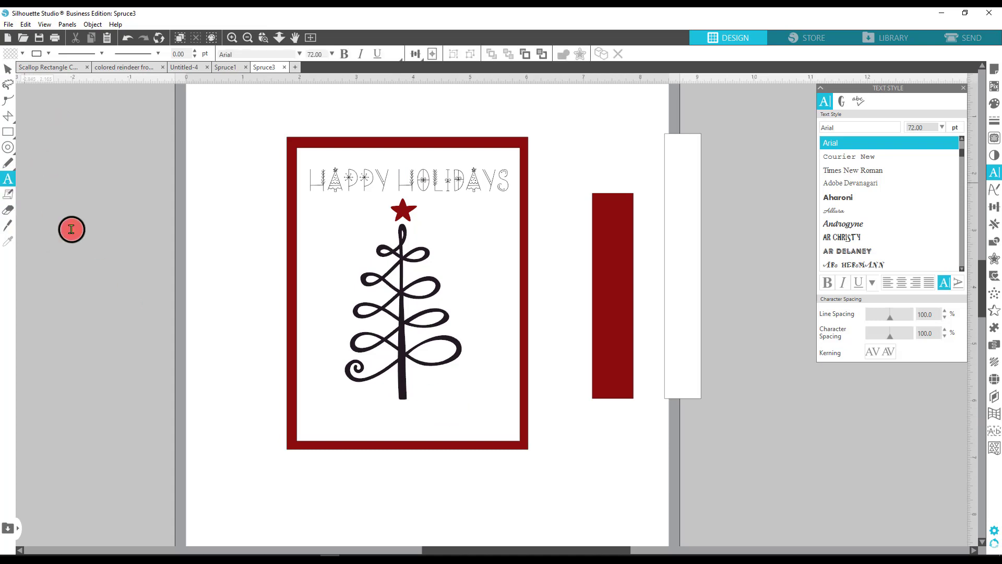
{"action": "left_click", "coordinate": [402, 503]}
{"action": "type", "text": "fro"}
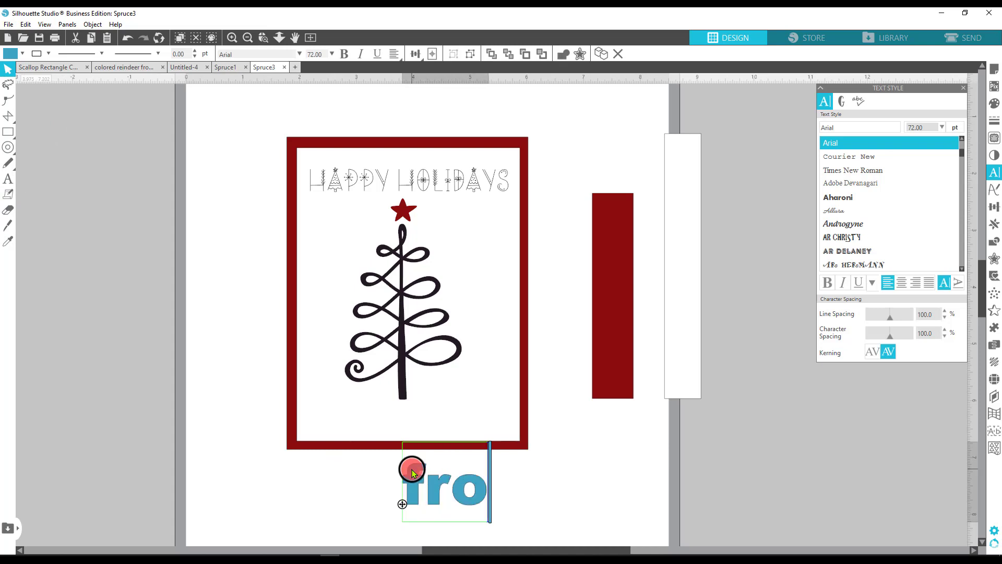
{"action": "type", "text": "m the"}
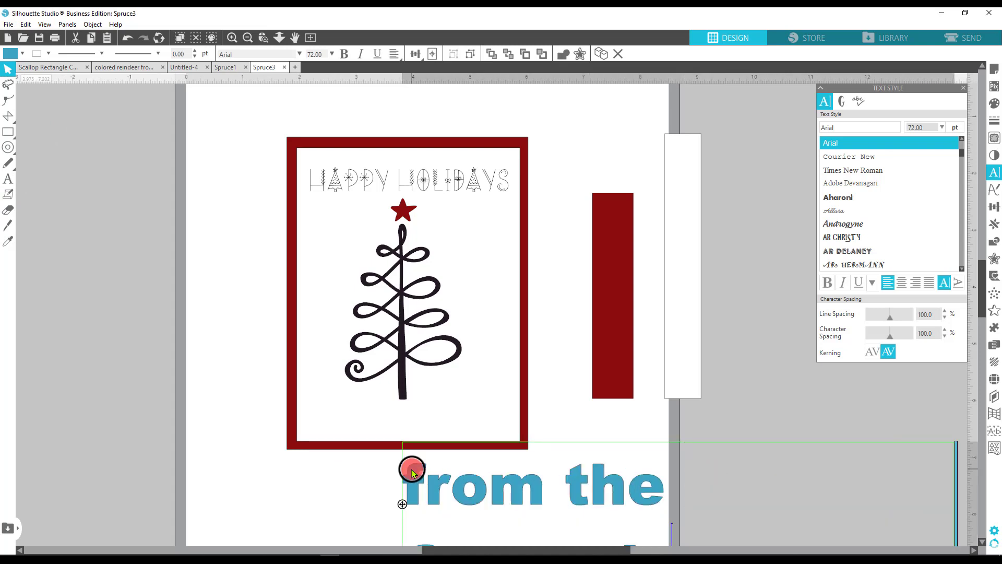
{"action": "type", "text": " Caruso'"}
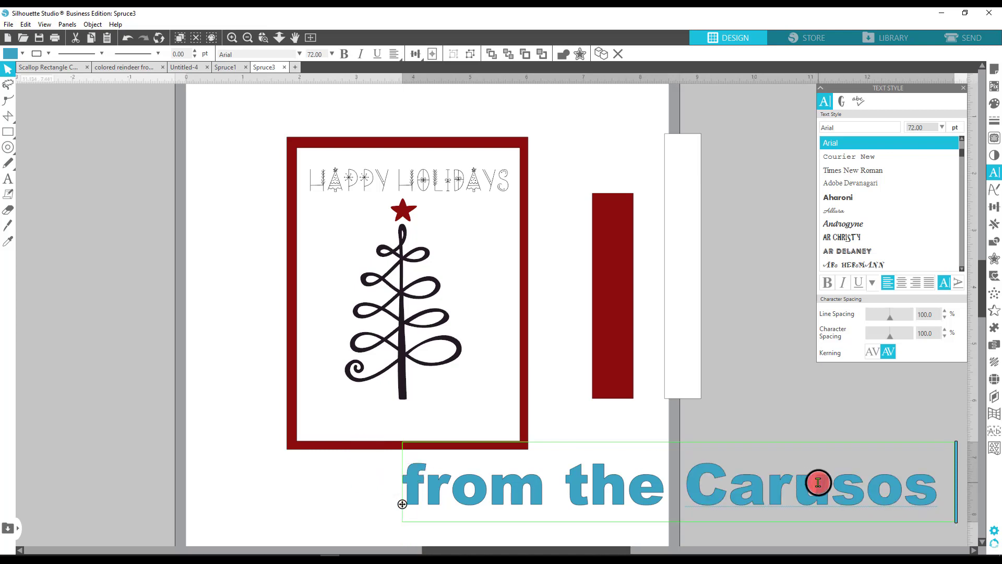
{"action": "key", "text": "BackSpace"}
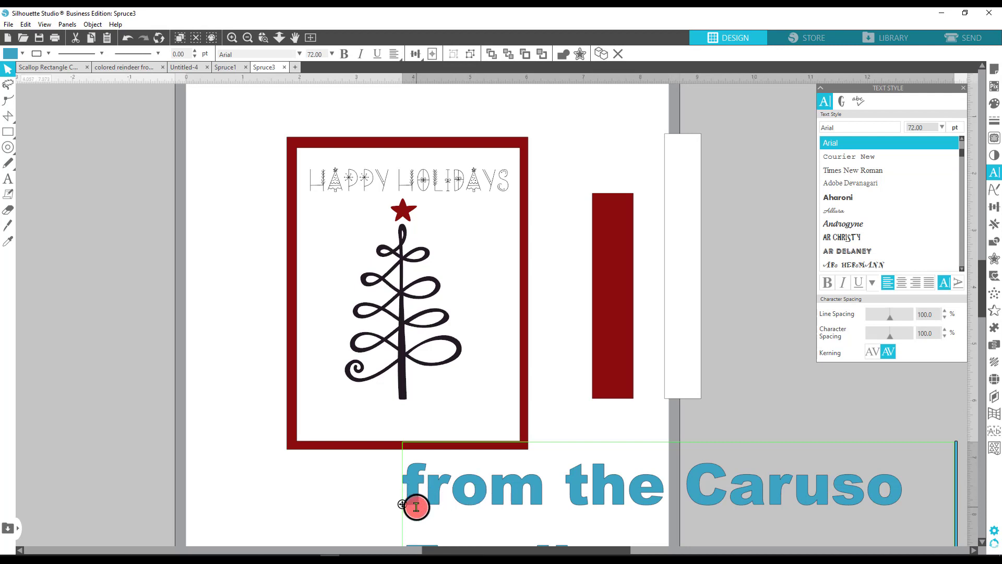
Move the signature text onto the page, capitalise its first letter as "F" and widen its text box so it stays on one line.
{"action": "left_click_drag", "start_coordinate": [405, 506], "coordinate": [164, 413]}
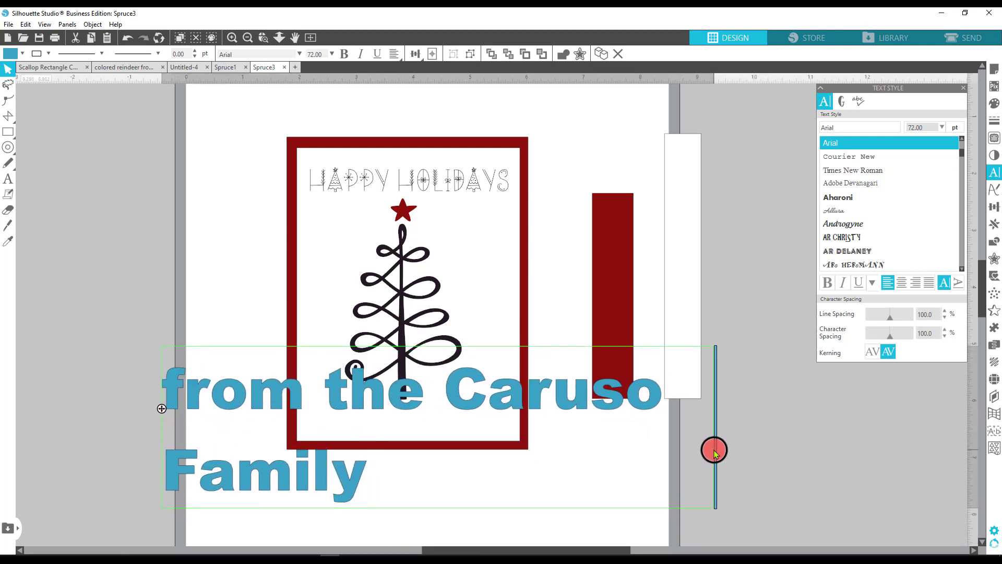
{"action": "left_click_drag", "start_coordinate": [717, 454], "coordinate": [888, 466]}
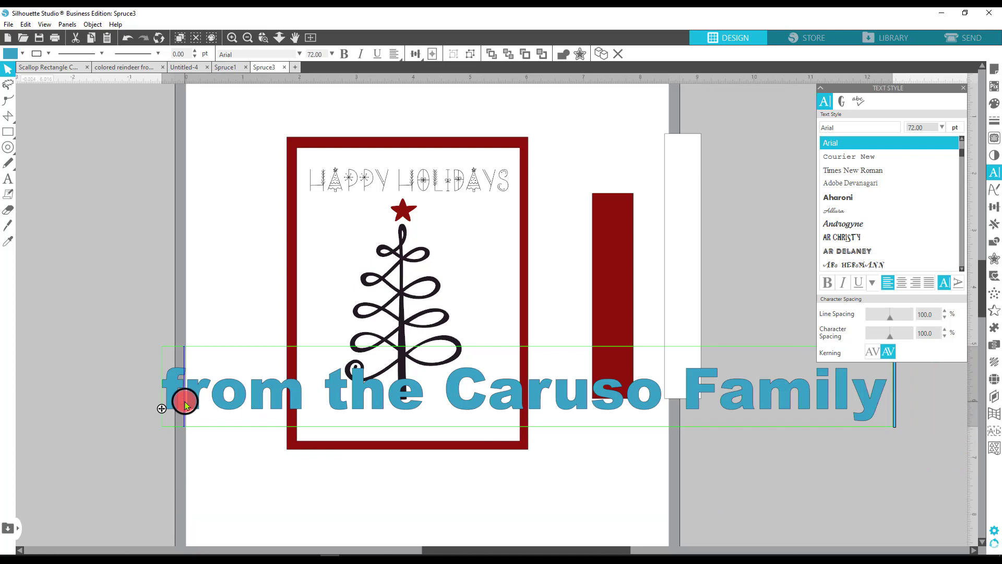
{"action": "left_click_drag", "start_coordinate": [186, 405], "coordinate": [165, 406]}
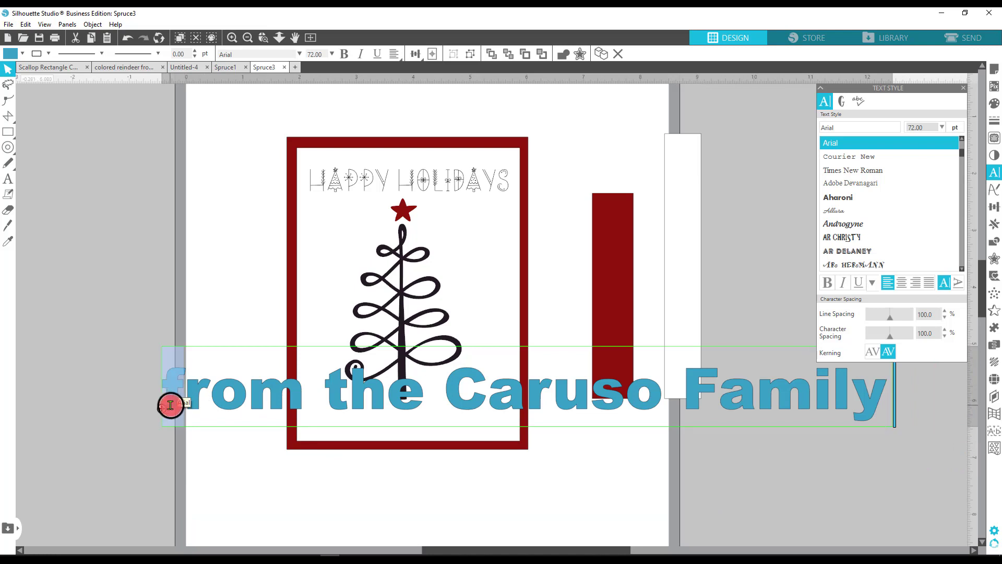
{"action": "type", "text": "F"}
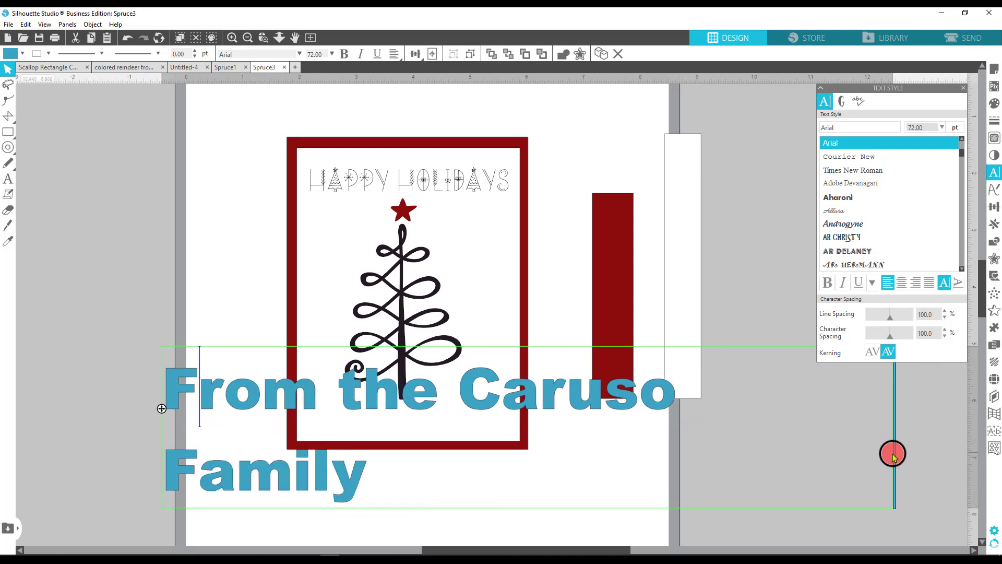
{"action": "left_click_drag", "start_coordinate": [894, 453], "coordinate": [919, 448]}
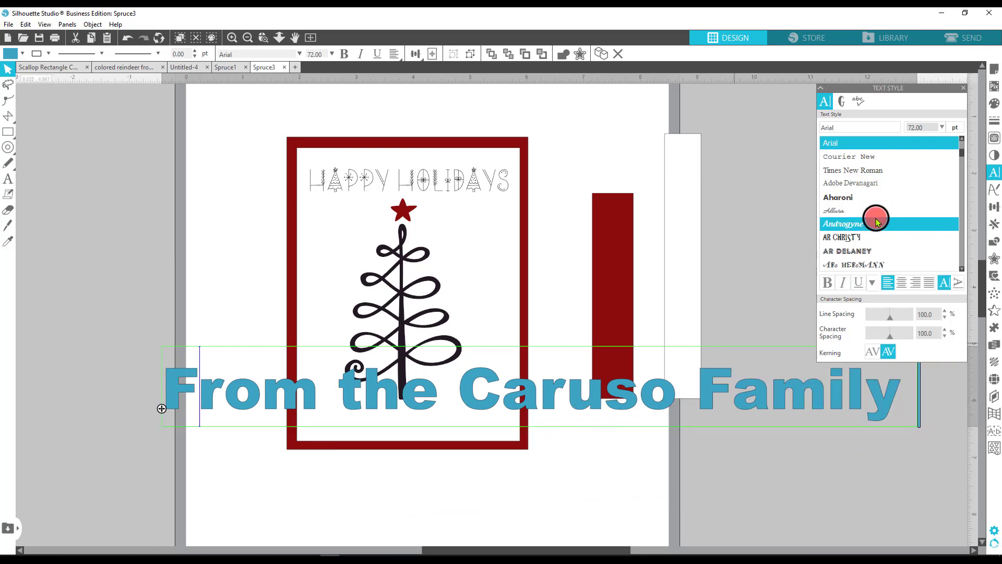
Change the signature text's font to BFC HappyHolidaysSk.
{"action": "scroll", "coordinate": [866, 202], "scroll_direction": "down", "scroll_amount": 5}
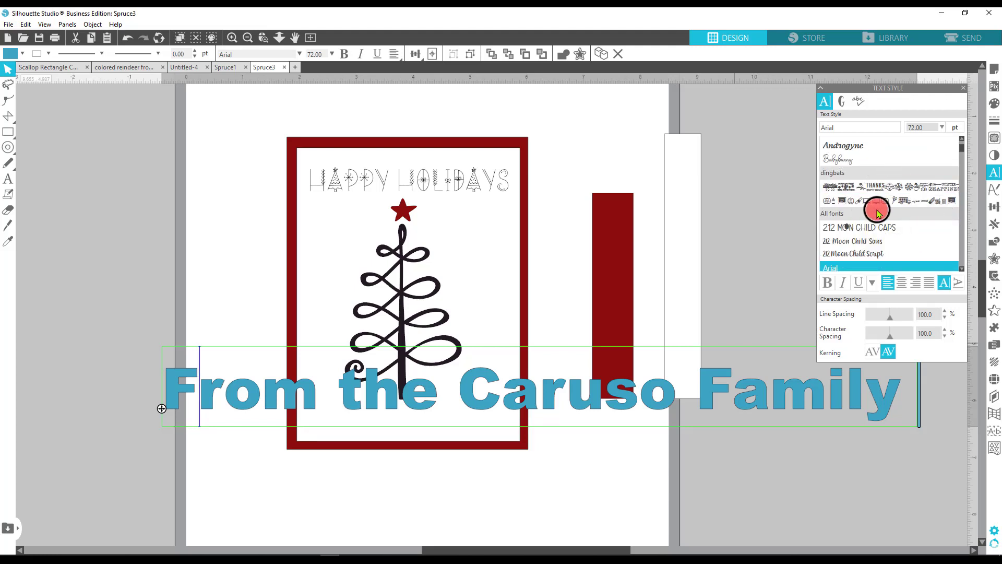
{"action": "scroll", "coordinate": [882, 223], "scroll_direction": "down", "scroll_amount": 1}
{"action": "scroll", "coordinate": [895, 225], "scroll_direction": "up", "scroll_amount": 6}
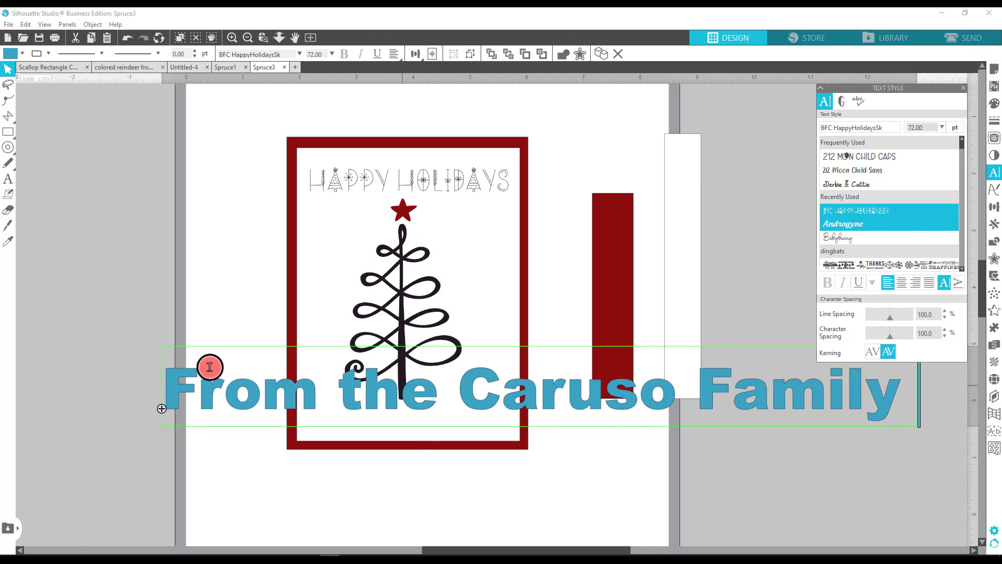
{"action": "left_click", "coordinate": [795, 391]}
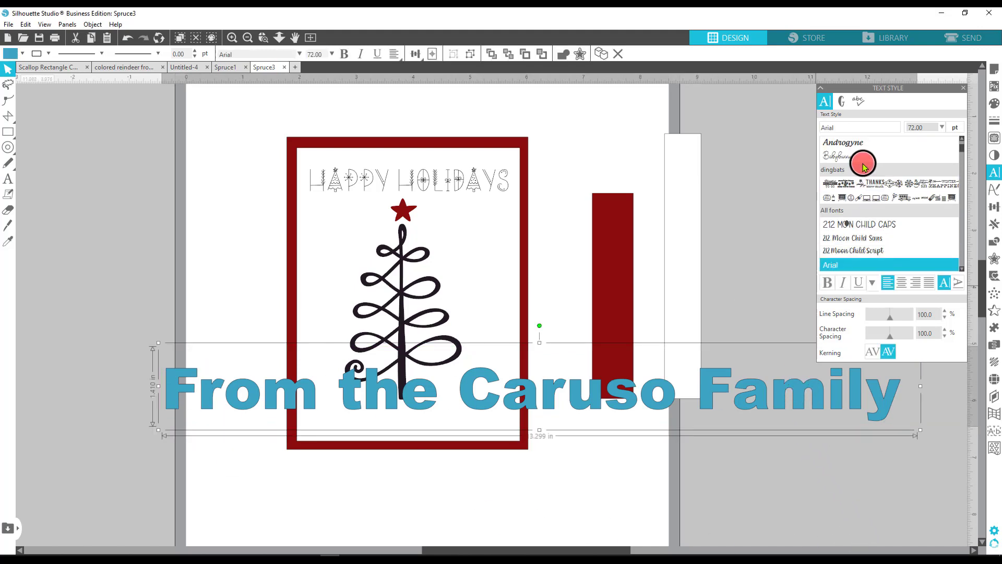
{"action": "scroll", "coordinate": [863, 230], "scroll_direction": "up", "scroll_amount": 3}
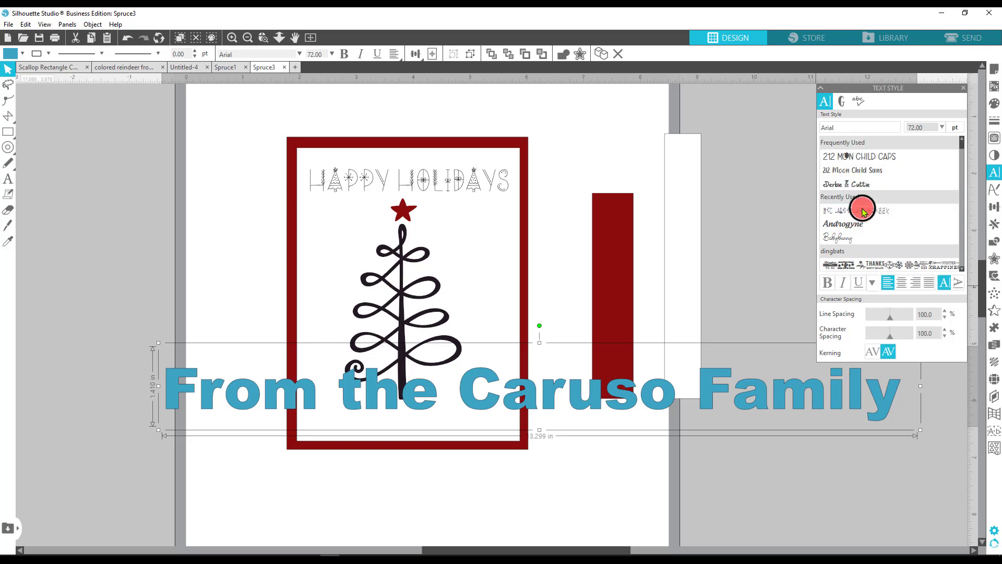
{"action": "left_click", "coordinate": [864, 212]}
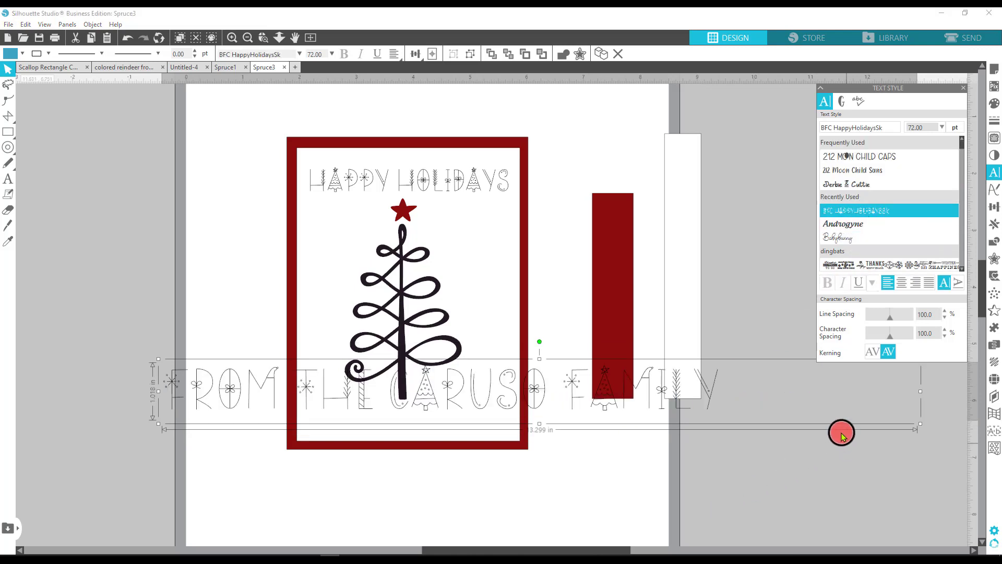
Narrow the signature's text box to fit its lettering, about 9.9 in wide.
{"action": "double_click", "coordinate": [700, 393]}
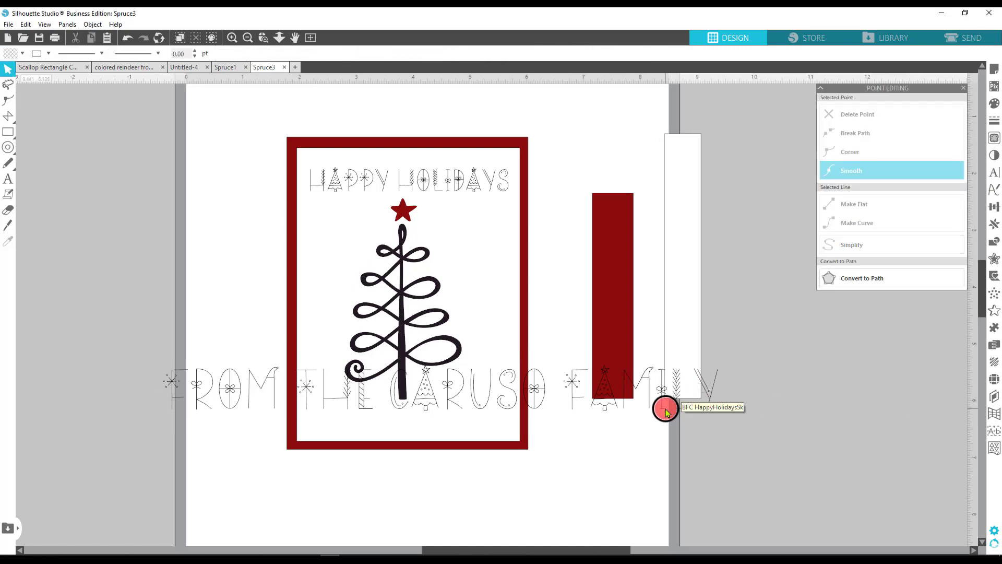
{"action": "left_click", "coordinate": [662, 407]}
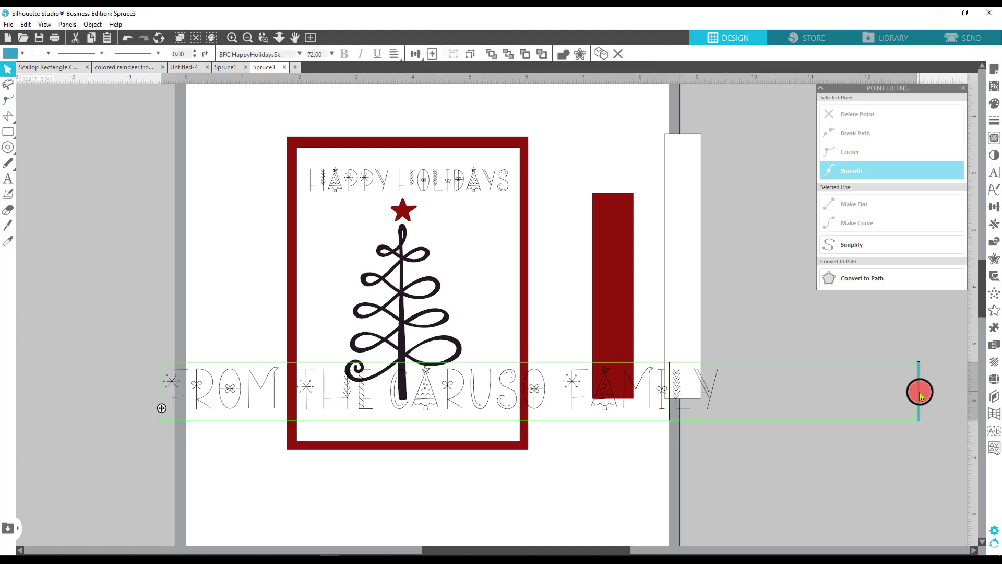
{"action": "left_click_drag", "start_coordinate": [914, 400], "coordinate": [724, 428]}
{"action": "left_click", "coordinate": [546, 398]}
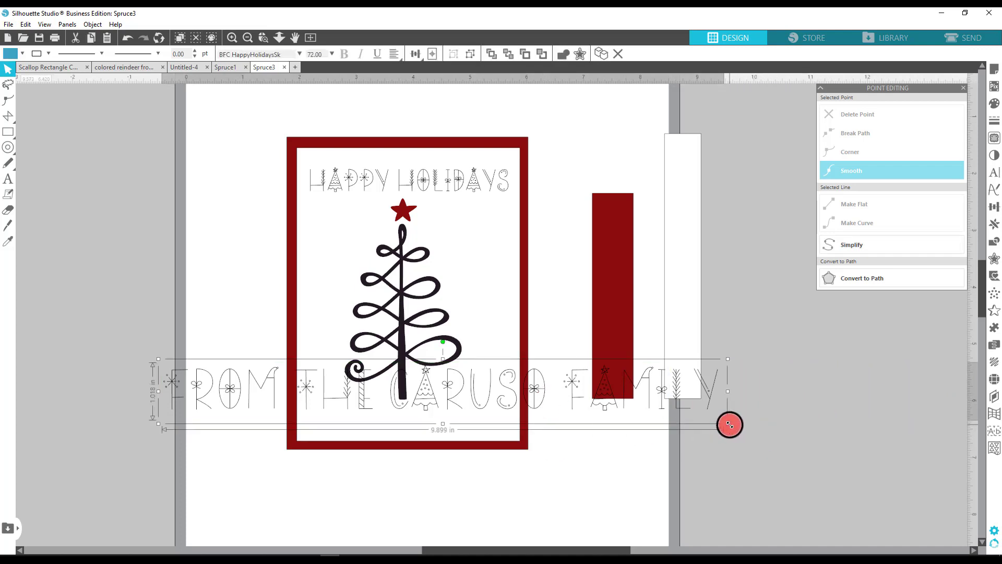
Scale the signature down to about 3.6 in wide and centre it beneath the tree inside the white layer.
{"action": "left_click_drag", "start_coordinate": [727, 424], "coordinate": [387, 390]}
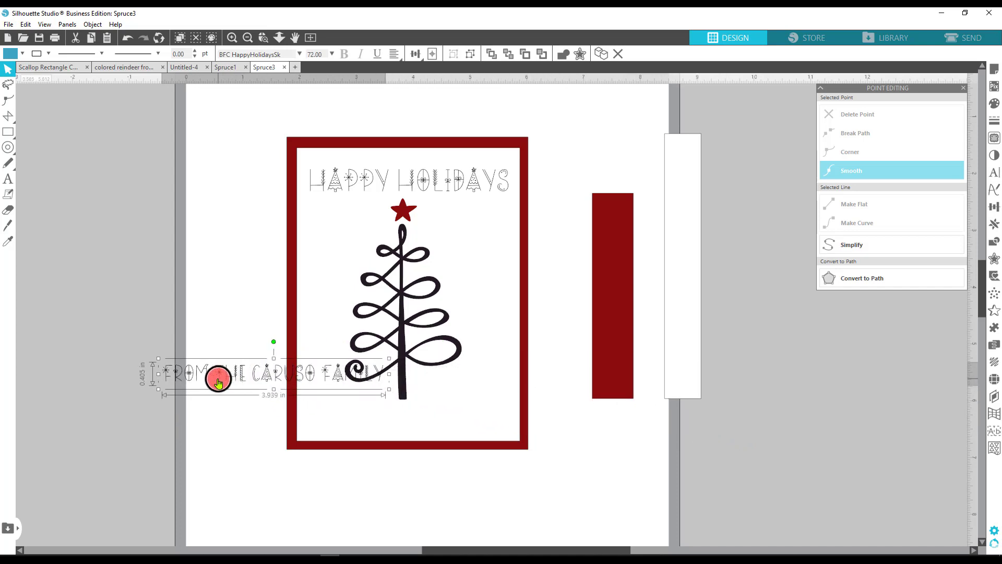
{"action": "left_click_drag", "start_coordinate": [218, 383], "coordinate": [352, 426]}
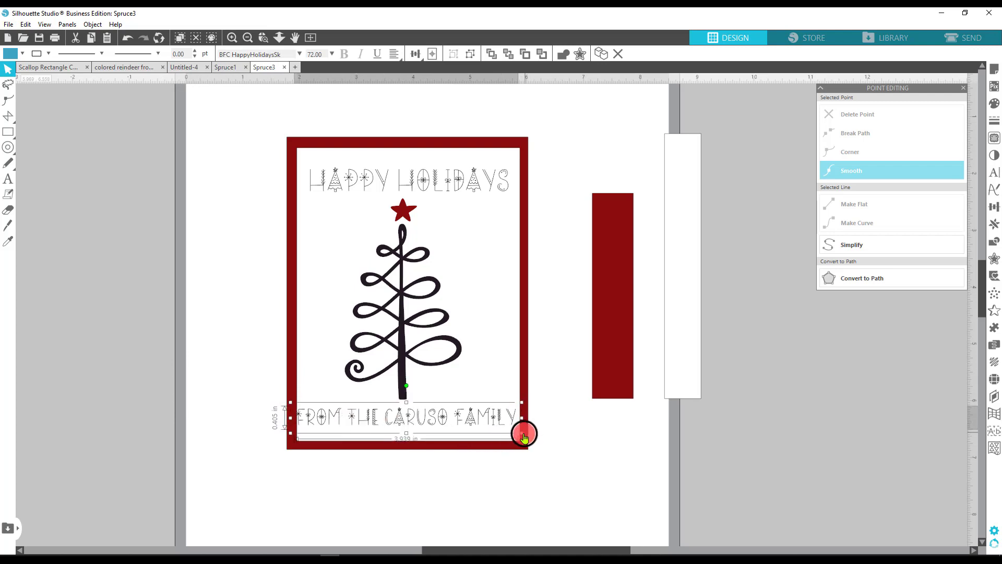
{"action": "left_click_drag", "start_coordinate": [522, 434], "coordinate": [503, 431]}
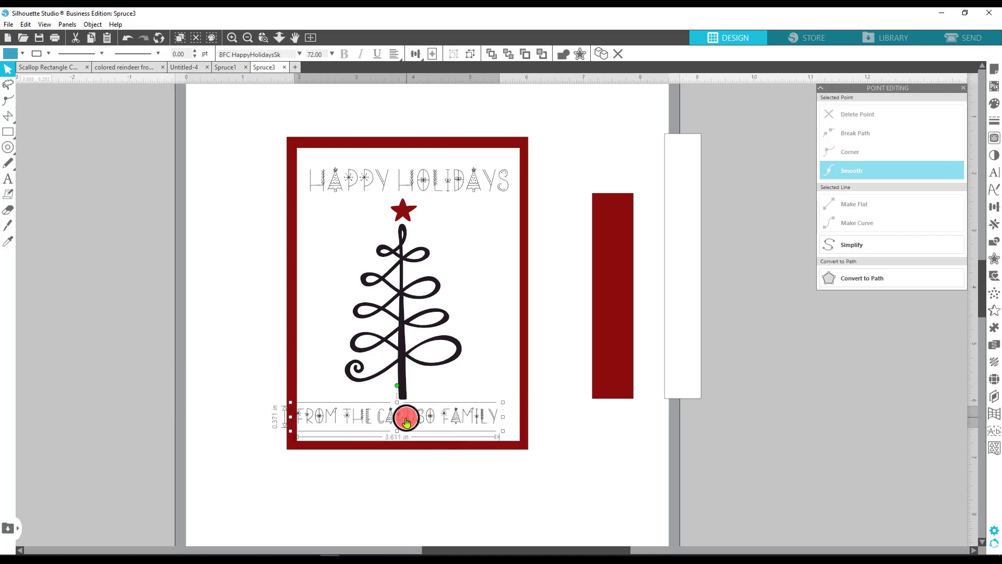
{"action": "left_click_drag", "start_coordinate": [407, 420], "coordinate": [408, 424]}
{"action": "left_click", "coordinate": [558, 505]}
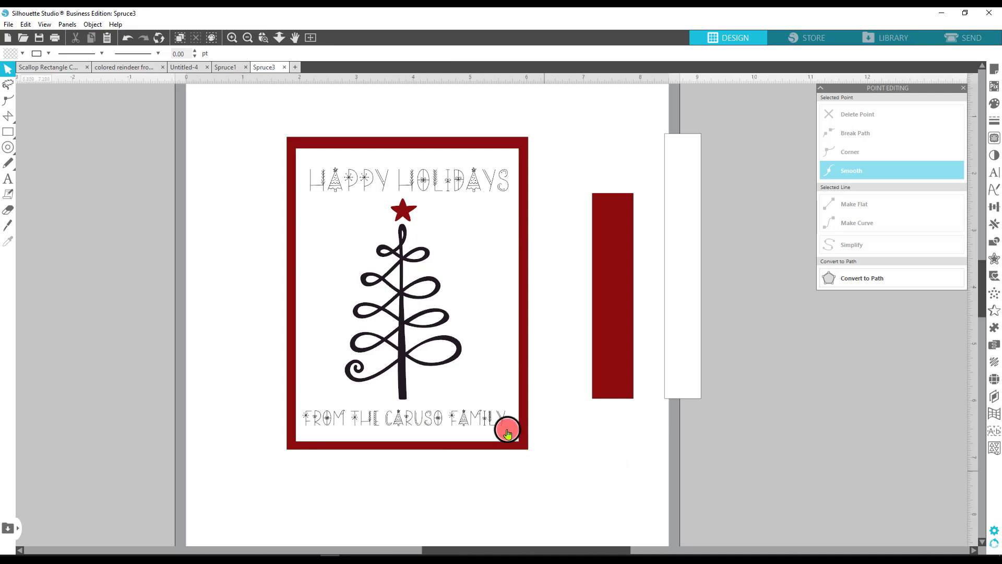
{"action": "left_click", "coordinate": [336, 188]}
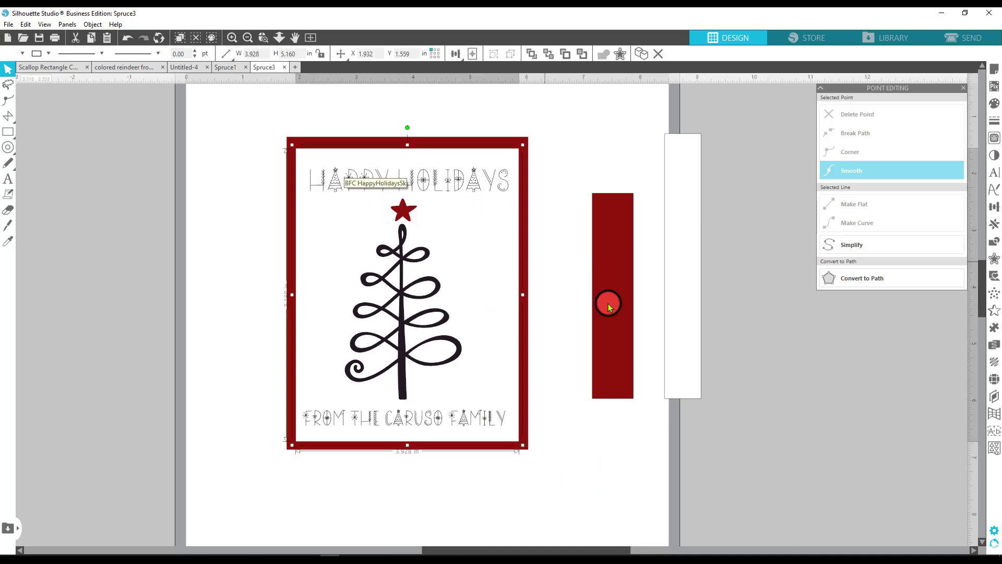
{"action": "left_click", "coordinate": [779, 405]}
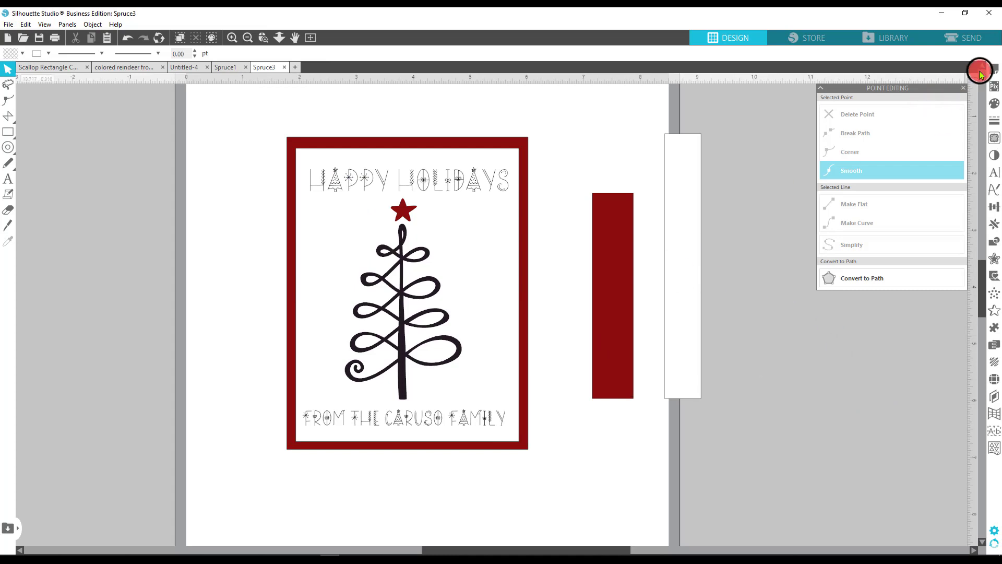
Check the send layout, move the narrow dark red rectangle off the page, and delete both narrow rectangles in the design view.
{"action": "left_click", "coordinate": [974, 38]}
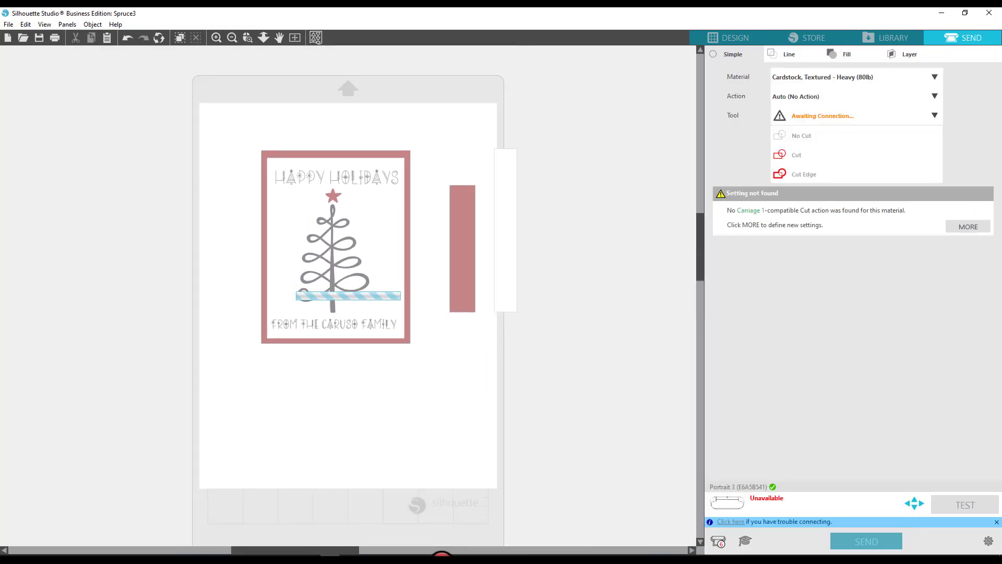
{"action": "left_click_drag", "start_coordinate": [516, 219], "coordinate": [533, 238]}
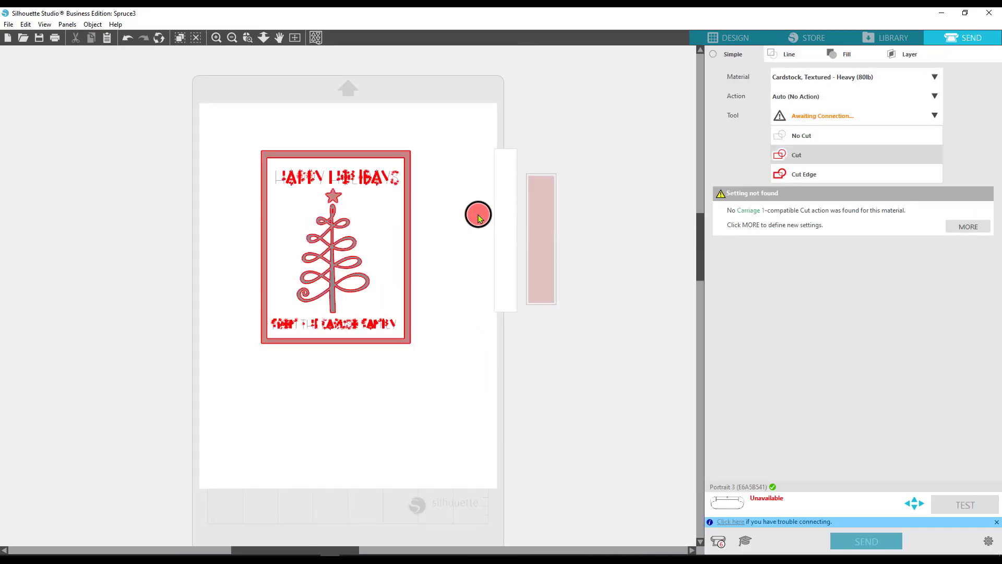
{"action": "left_click", "coordinate": [724, 38]}
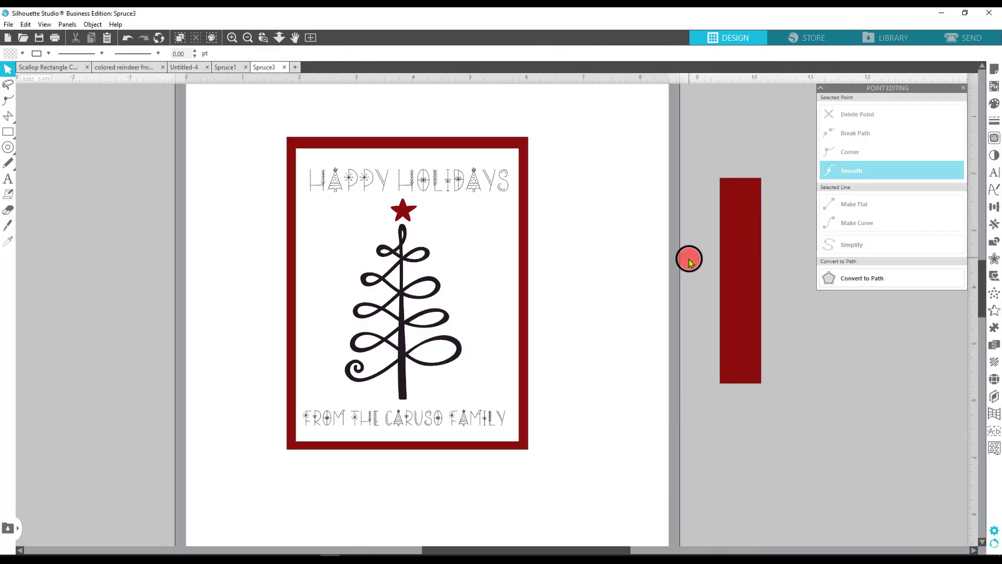
{"action": "left_click", "coordinate": [728, 274]}
{"action": "key", "text": "Delete"}
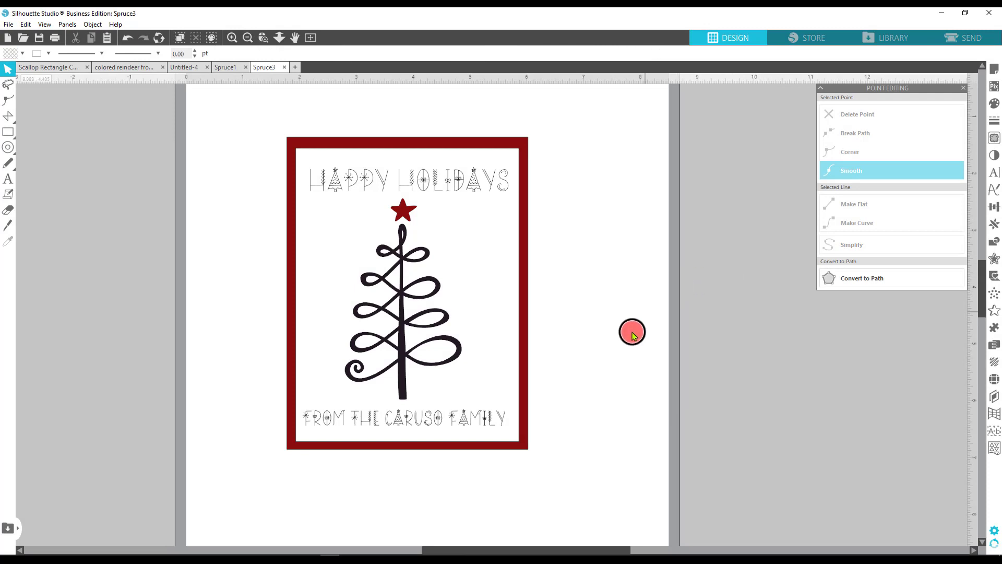
Go to the send setup, select the entire card and set its cut style to Cut Edge.
{"action": "left_click", "coordinate": [963, 38]}
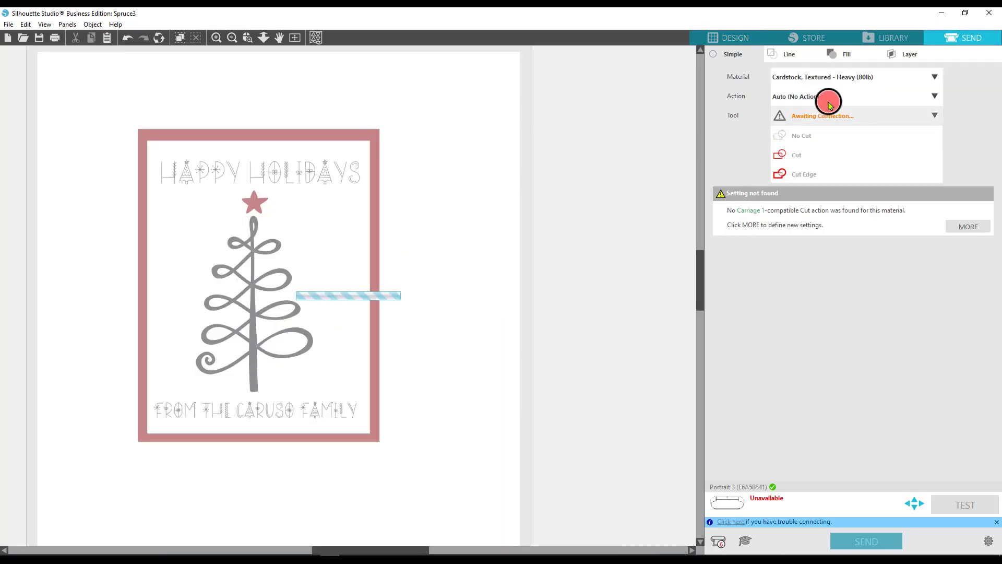
{"action": "left_click", "coordinate": [730, 54]}
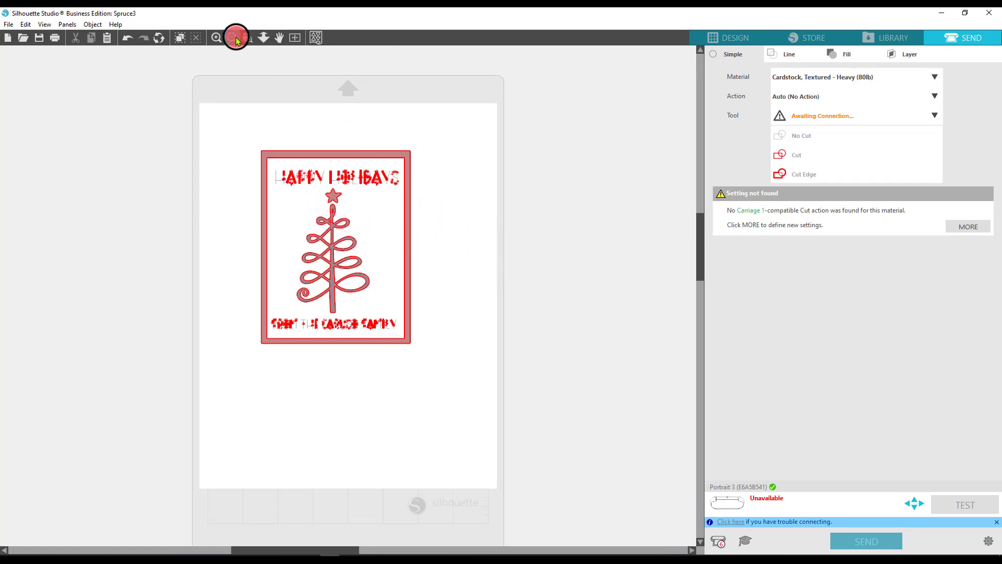
{"action": "left_click_drag", "start_coordinate": [250, 141], "coordinate": [480, 425]}
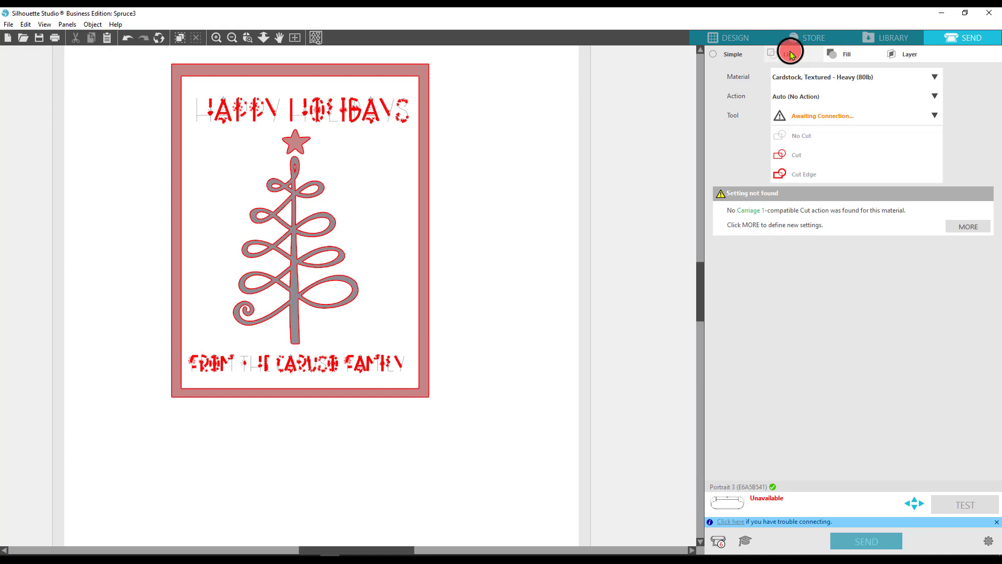
{"action": "left_click_drag", "start_coordinate": [496, 438], "coordinate": [150, 8]}
{"action": "left_click", "coordinate": [797, 174]}
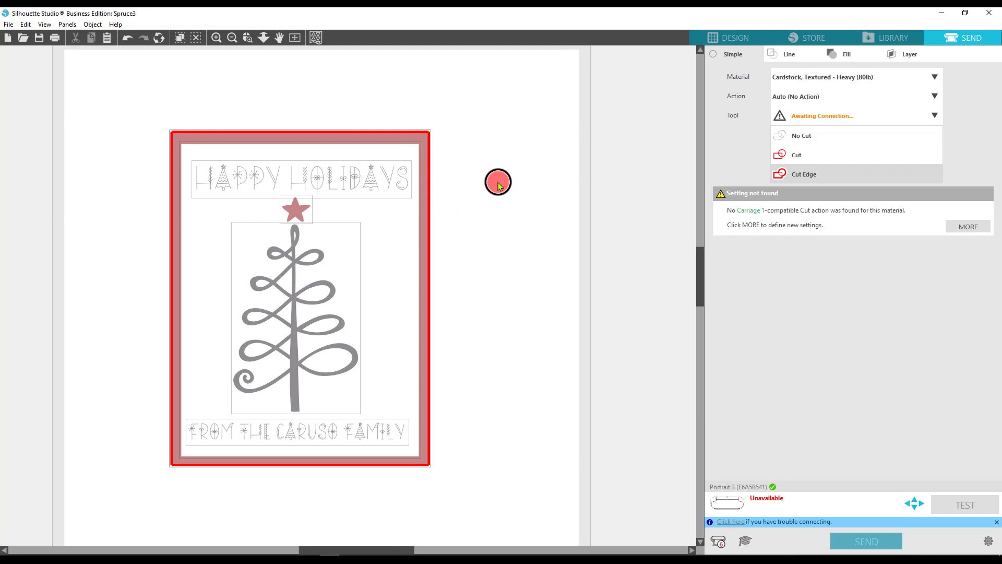
Return to the design view and move the 4.25 x 5.5 in dark red layer off the page, away from the white layer.
{"action": "left_click", "coordinate": [742, 41]}
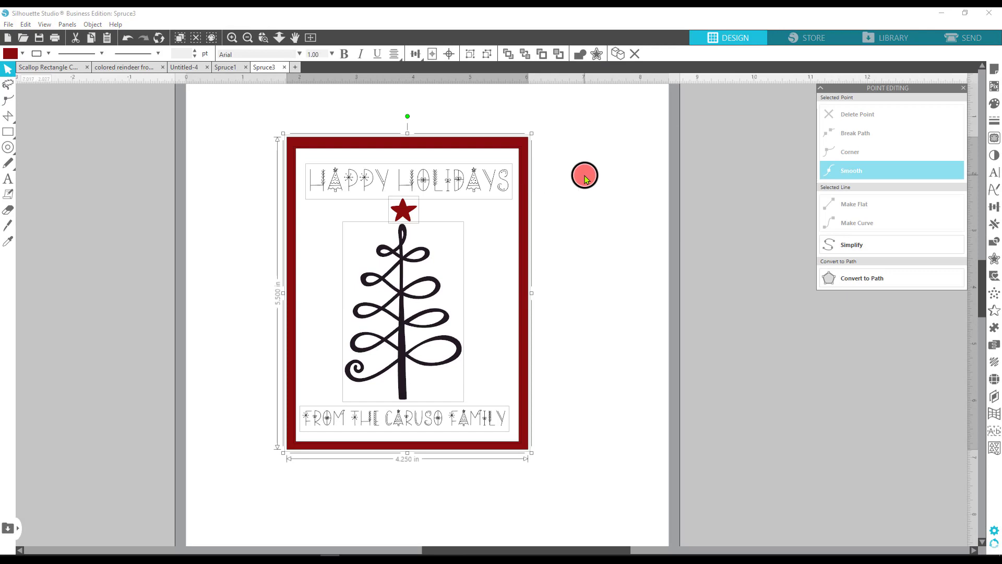
{"action": "left_click", "coordinate": [412, 152]}
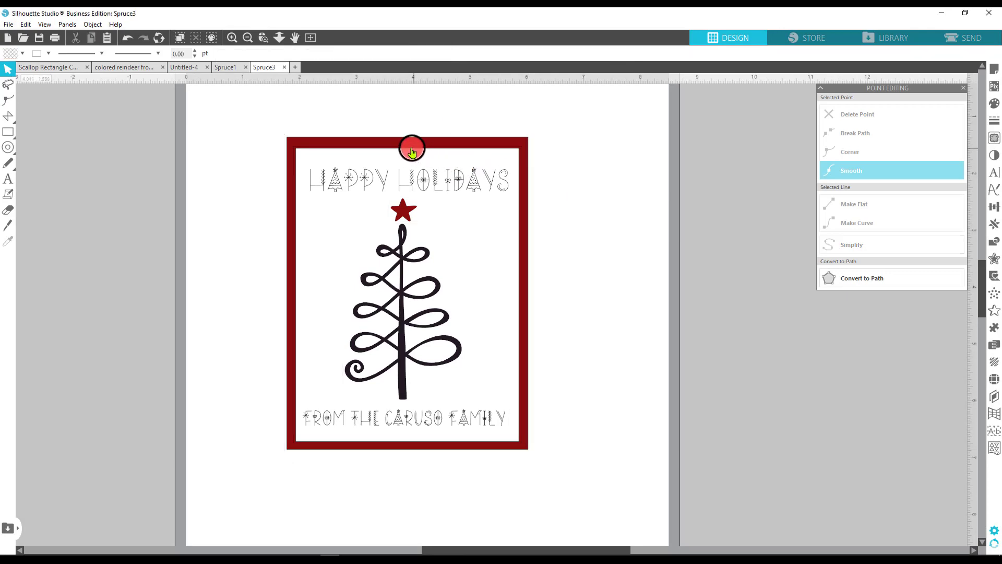
{"action": "left_click", "coordinate": [377, 145]}
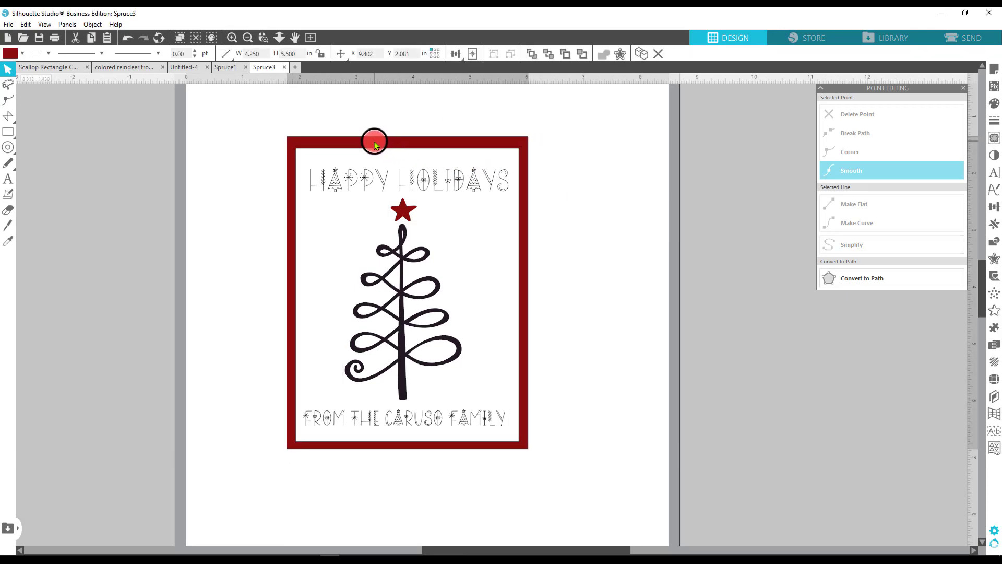
{"action": "left_click_drag", "start_coordinate": [375, 145], "coordinate": [375, 148]}
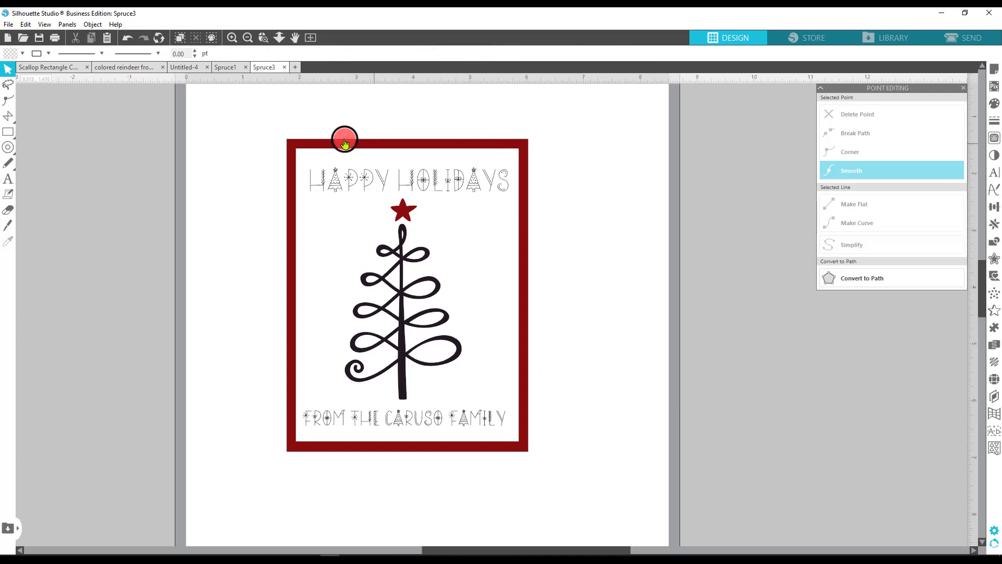
{"action": "left_click", "coordinate": [266, 123]}
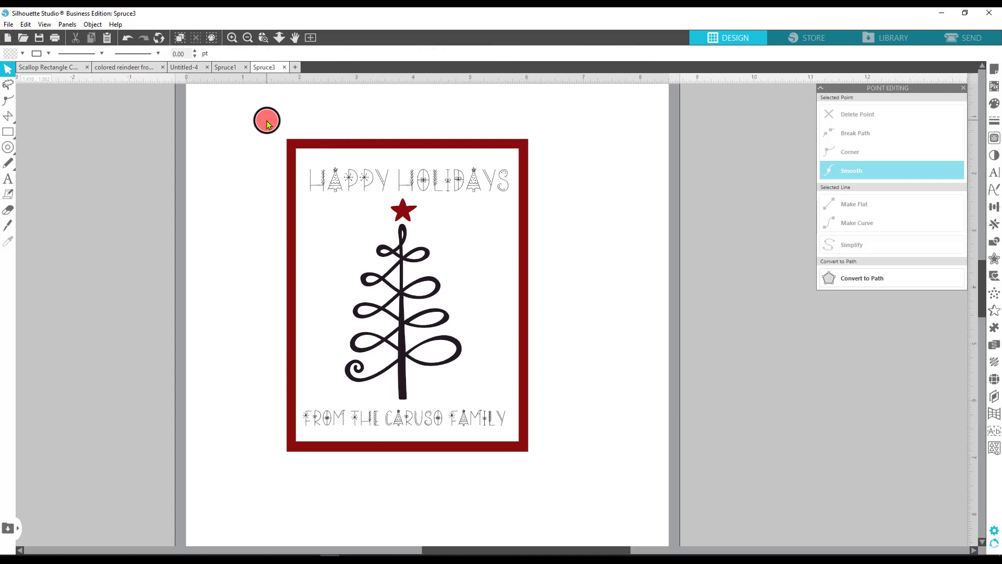
{"action": "left_click", "coordinate": [373, 148]}
{"action": "left_click_drag", "start_coordinate": [377, 149], "coordinate": [5, 140]}
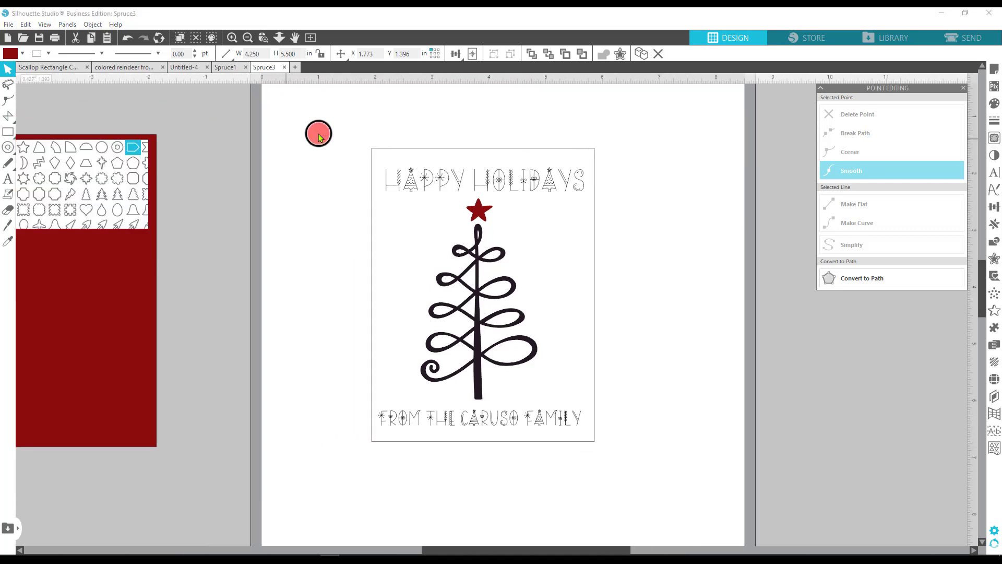
Group the white layer with its greeting, star, tree and family signature.
{"action": "left_click", "coordinate": [521, 340]}
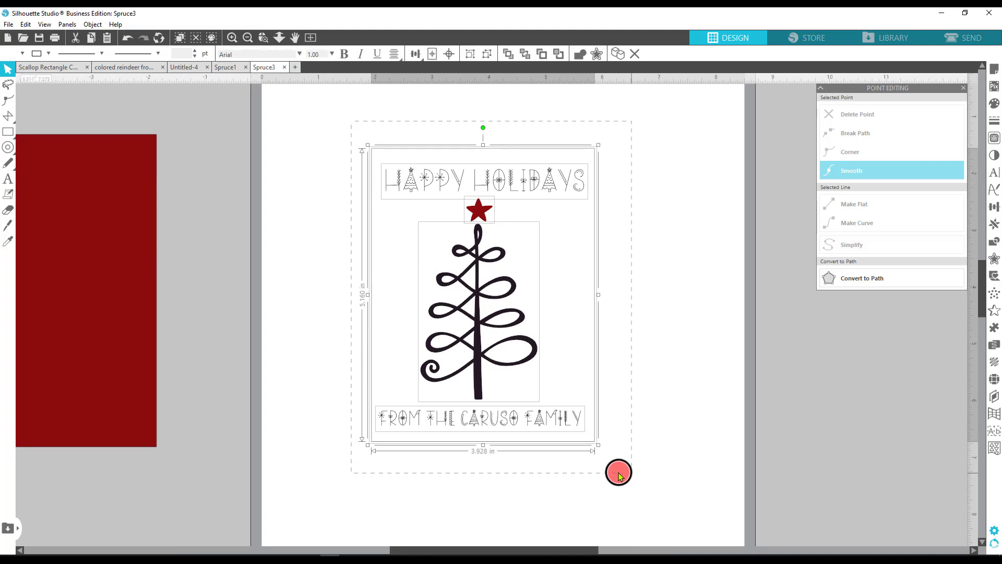
{"action": "right_click", "coordinate": [543, 425]}
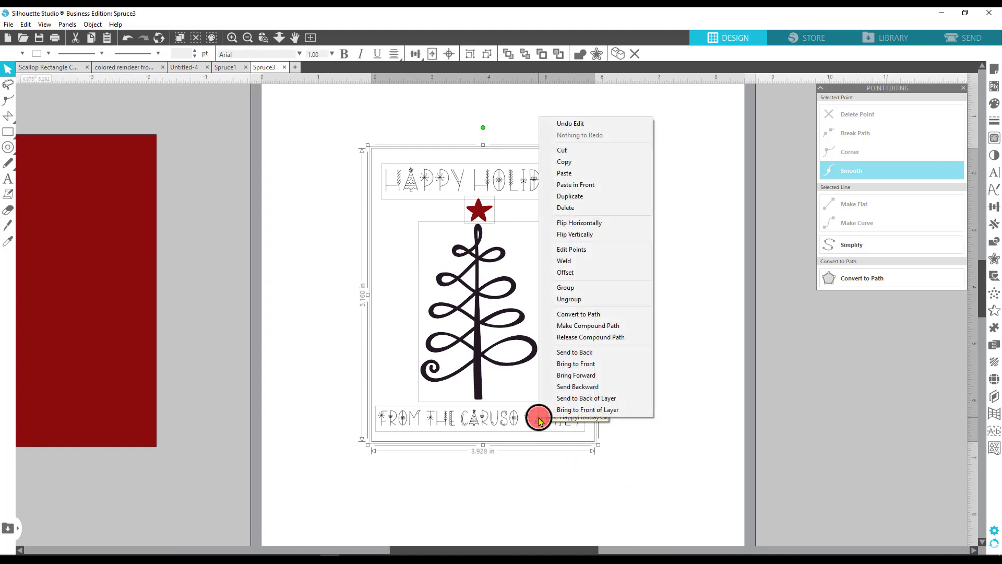
{"action": "left_click", "coordinate": [582, 289]}
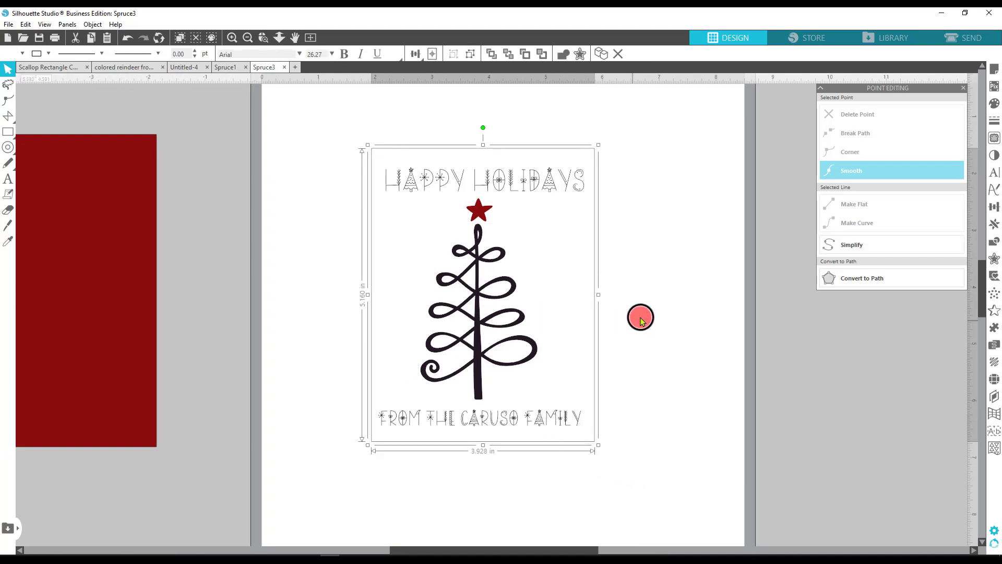
Turn on registration marks for the page in the page setup.
{"action": "left_click", "coordinate": [992, 74]}
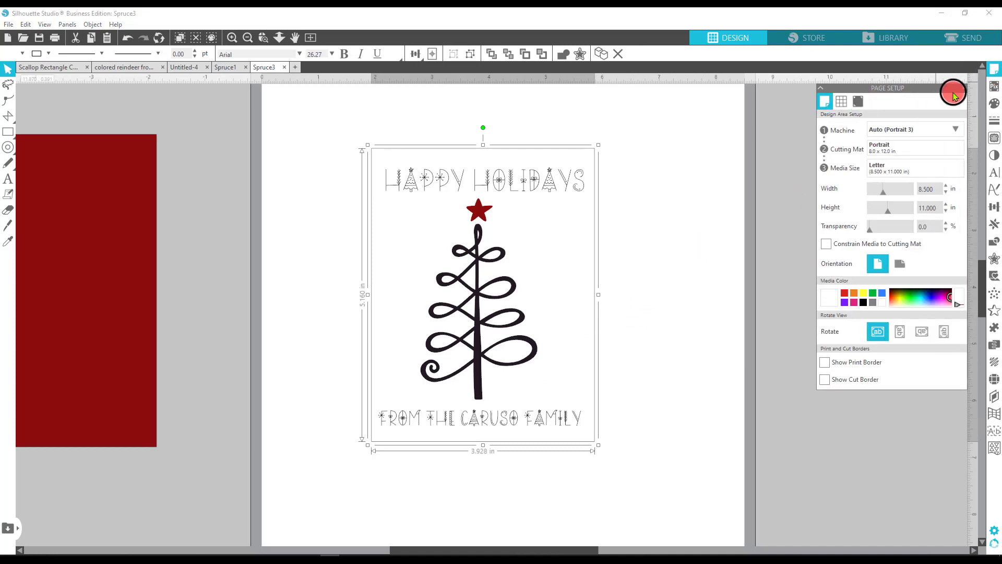
{"action": "left_click", "coordinate": [997, 73]}
{"action": "left_click", "coordinate": [858, 103]}
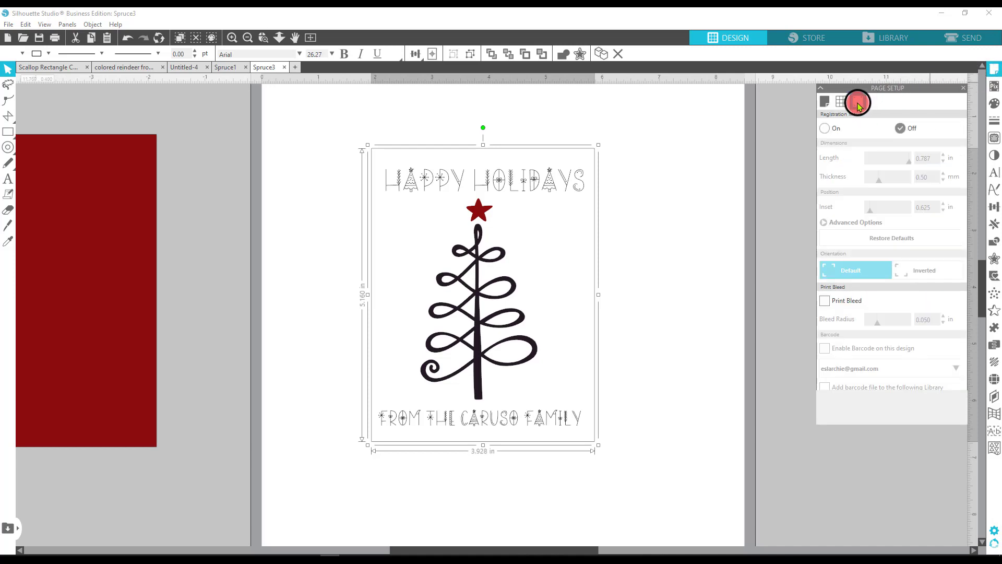
{"action": "left_click", "coordinate": [825, 129]}
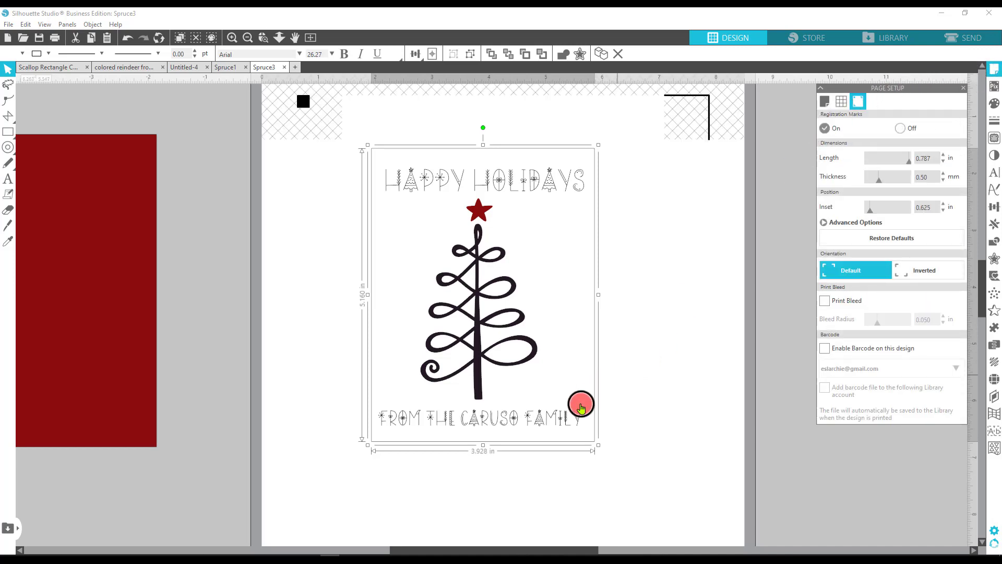
Rotate the card group a quarter turn clockwise, fit it between the upper registration marks and place a copy directly below it.
{"action": "left_click_drag", "start_coordinate": [478, 290], "coordinate": [491, 264]}
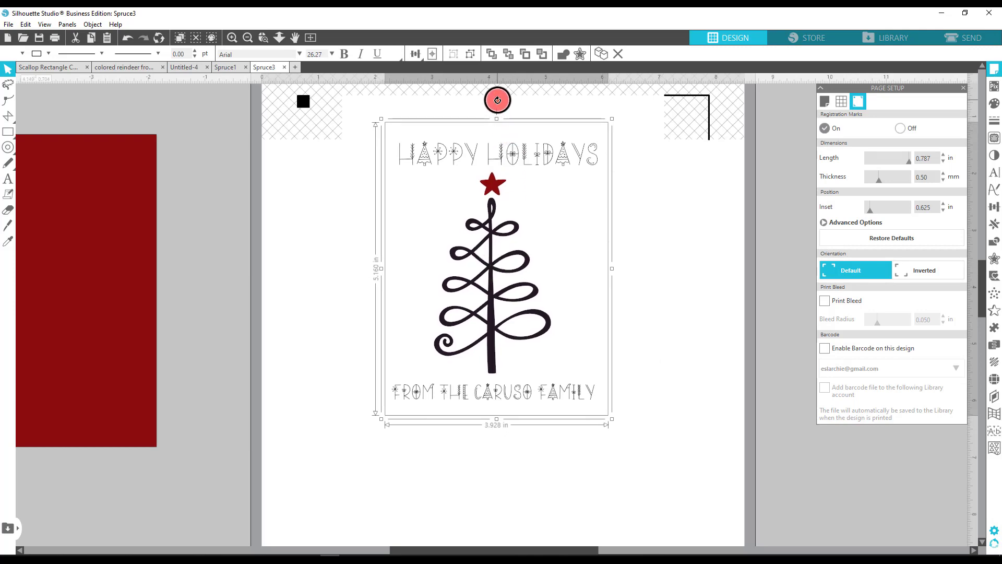
{"action": "left_click_drag", "start_coordinate": [498, 101], "coordinate": [663, 271]}
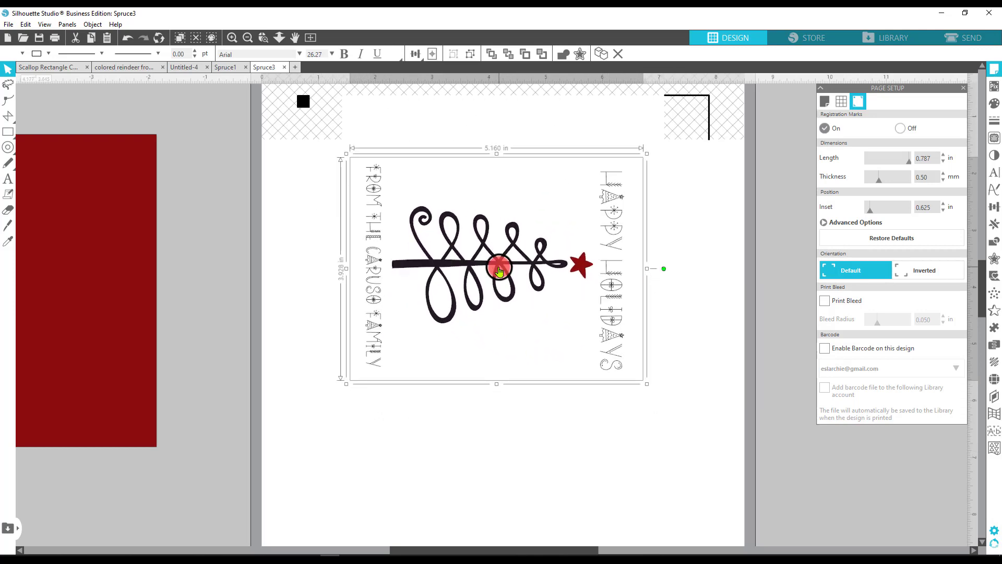
{"action": "left_click_drag", "start_coordinate": [500, 273], "coordinate": [509, 227]}
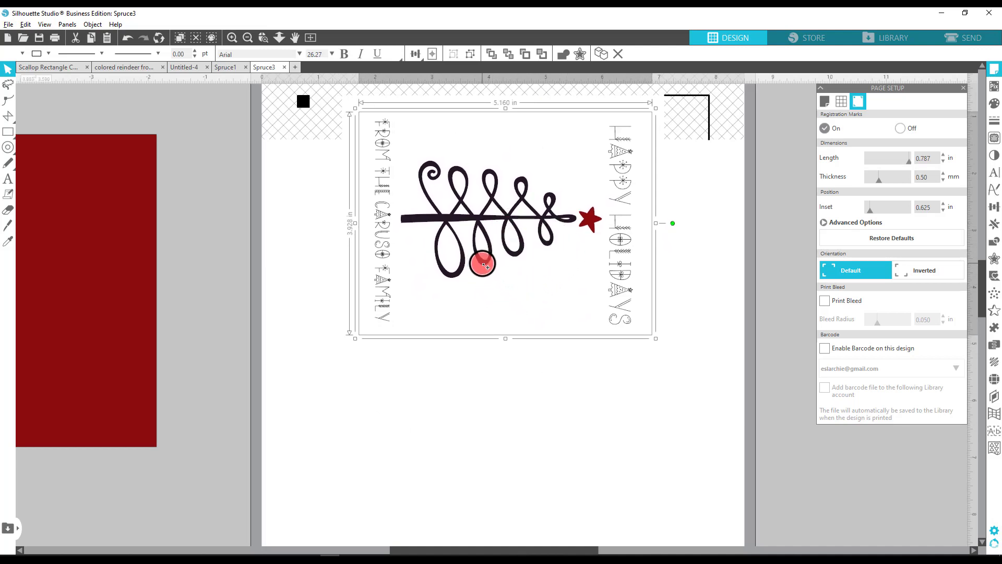
{"action": "left_click_drag", "start_coordinate": [484, 265], "coordinate": [485, 504]}
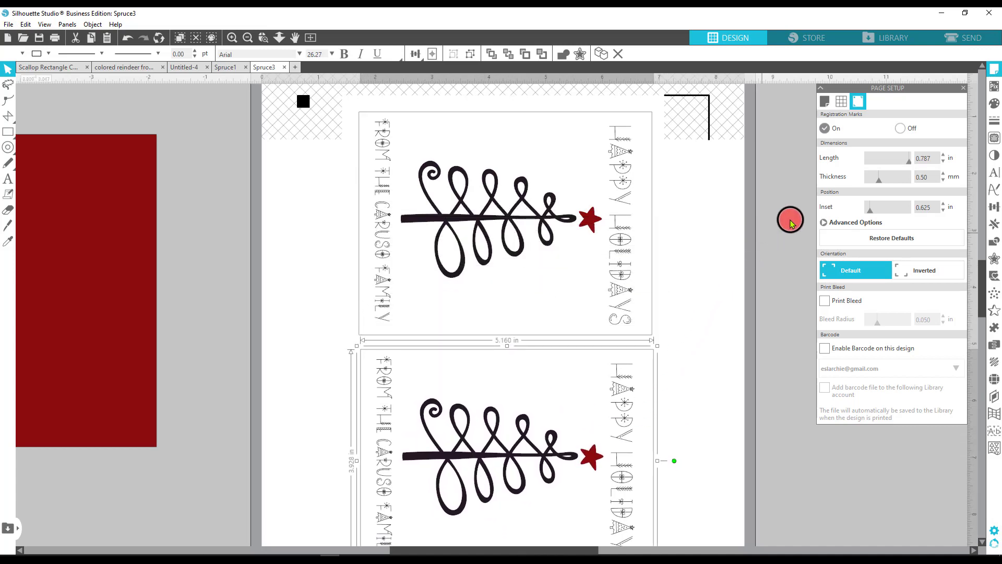
Check the cut lines of both cards in the send setup, and return to the design view.
{"action": "left_click", "coordinate": [974, 38]}
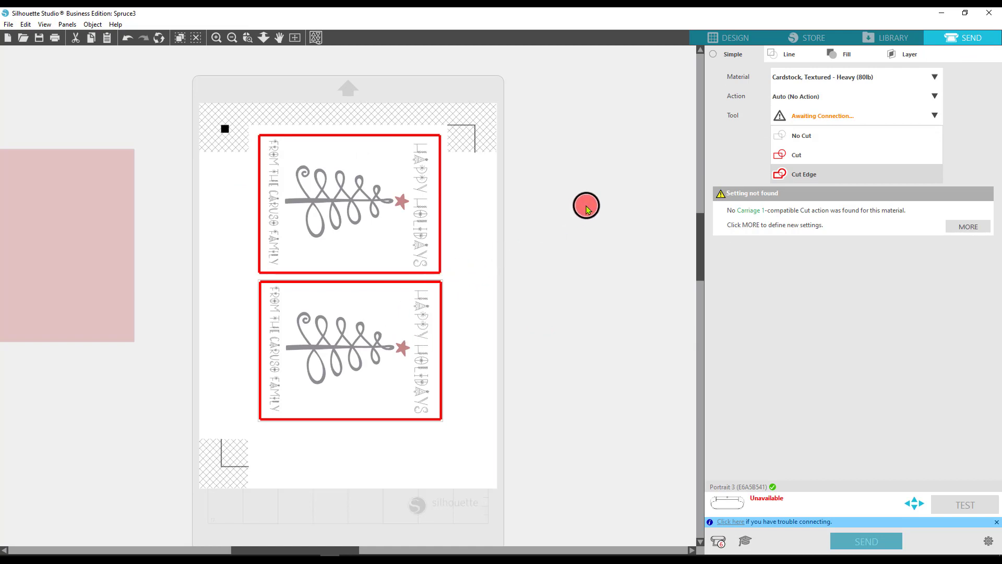
{"action": "left_click", "coordinate": [587, 205]}
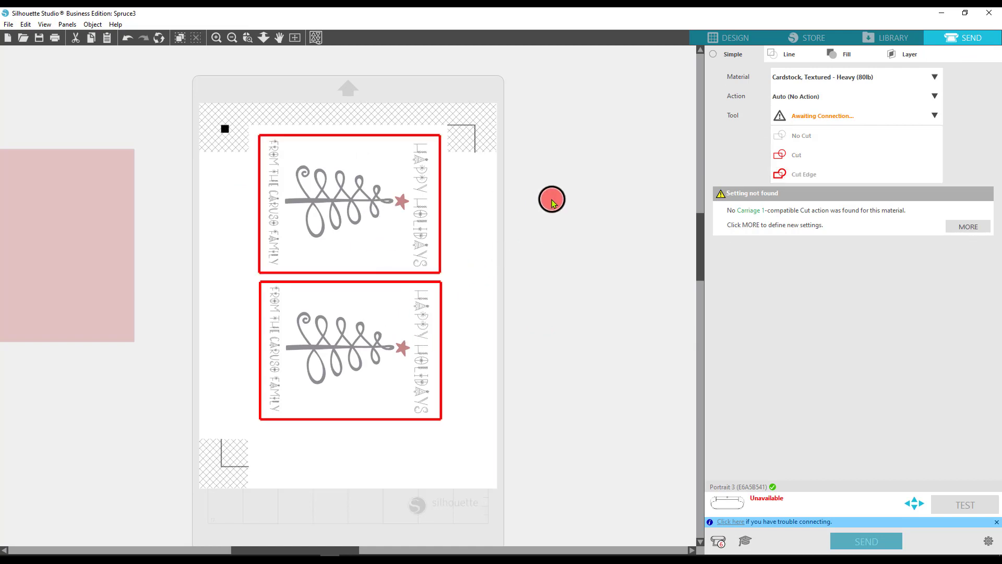
{"action": "left_click", "coordinate": [735, 39]}
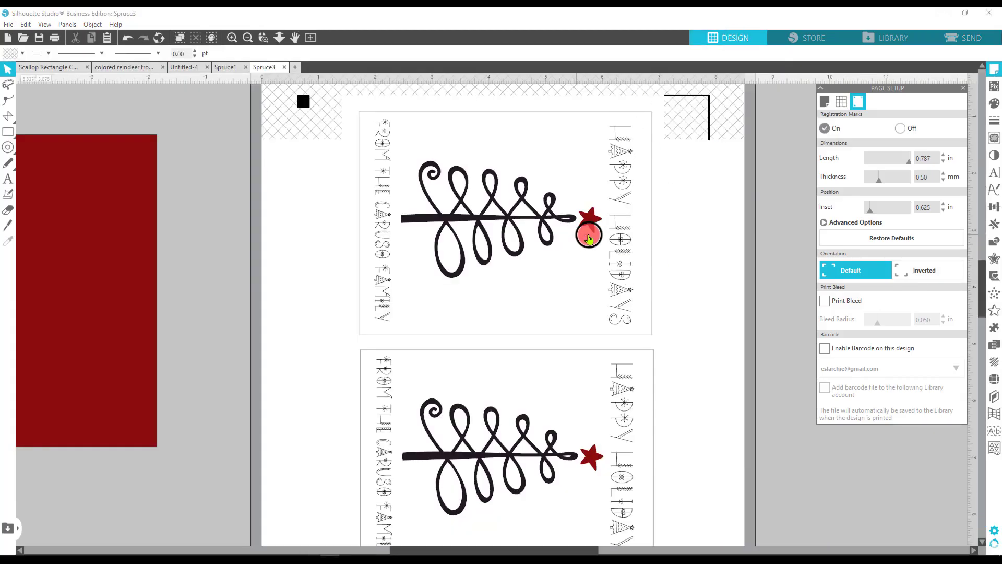
Delete the lower card copy and rotate the remaining card back upright near the middle of the page.
{"action": "left_click", "coordinate": [593, 231]}
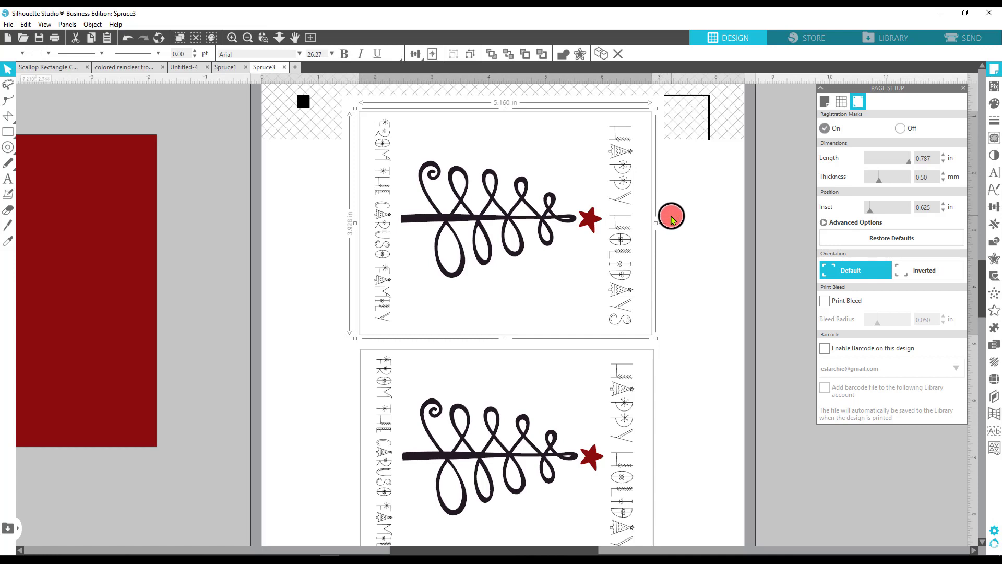
{"action": "left_click", "coordinate": [560, 386]}
{"action": "key", "text": "Delete"}
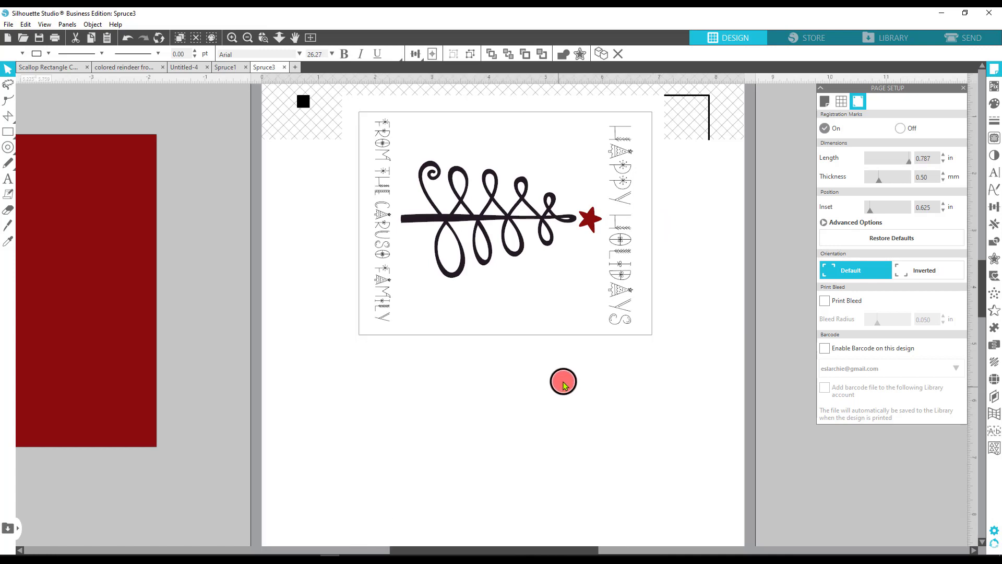
{"action": "left_click", "coordinate": [638, 208]}
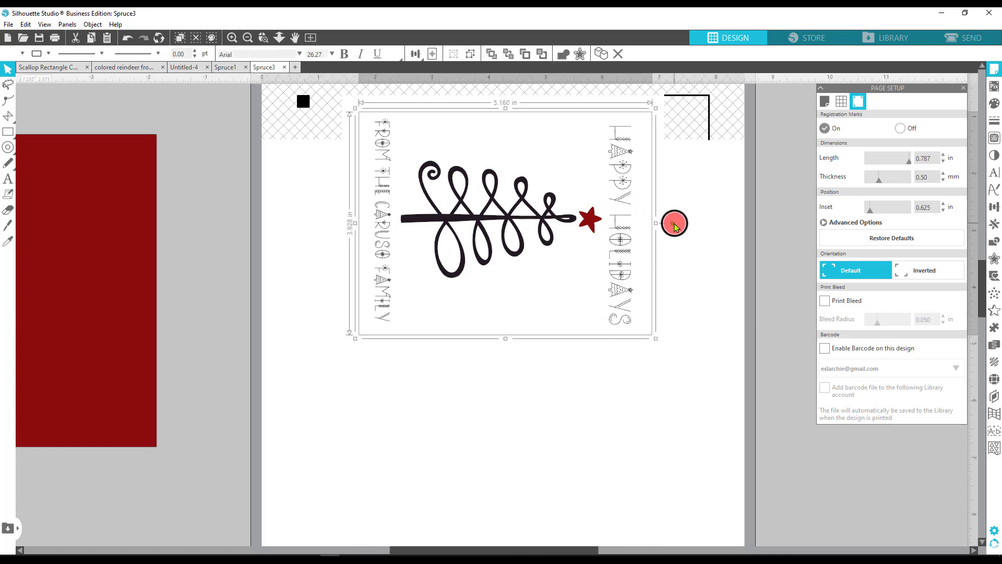
{"action": "left_click_drag", "start_coordinate": [674, 224], "coordinate": [511, 239]}
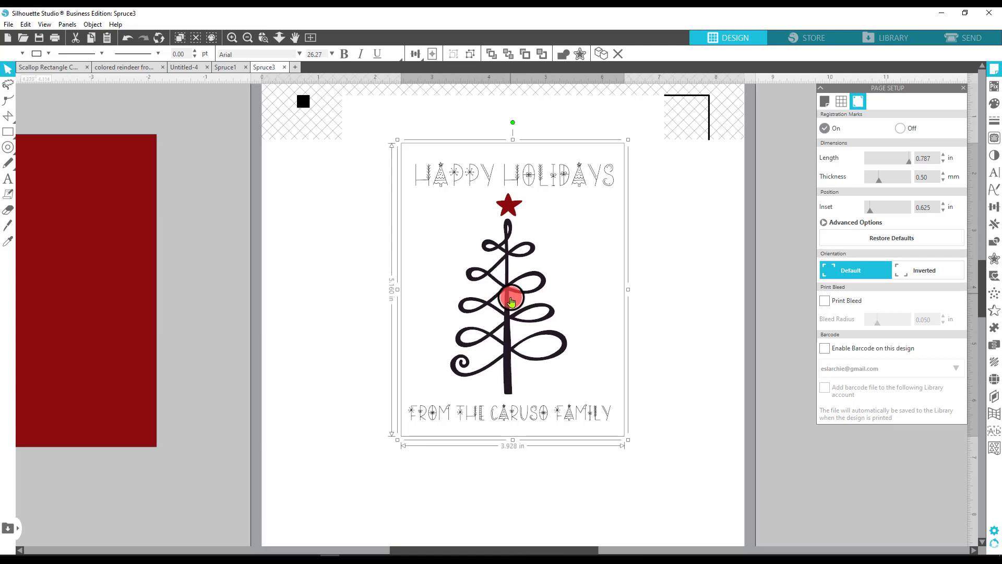
Ungroup the card and change the line colour of the "Happy Holidays" greeting to light yellow-green.
{"action": "right_click", "coordinate": [505, 313]}
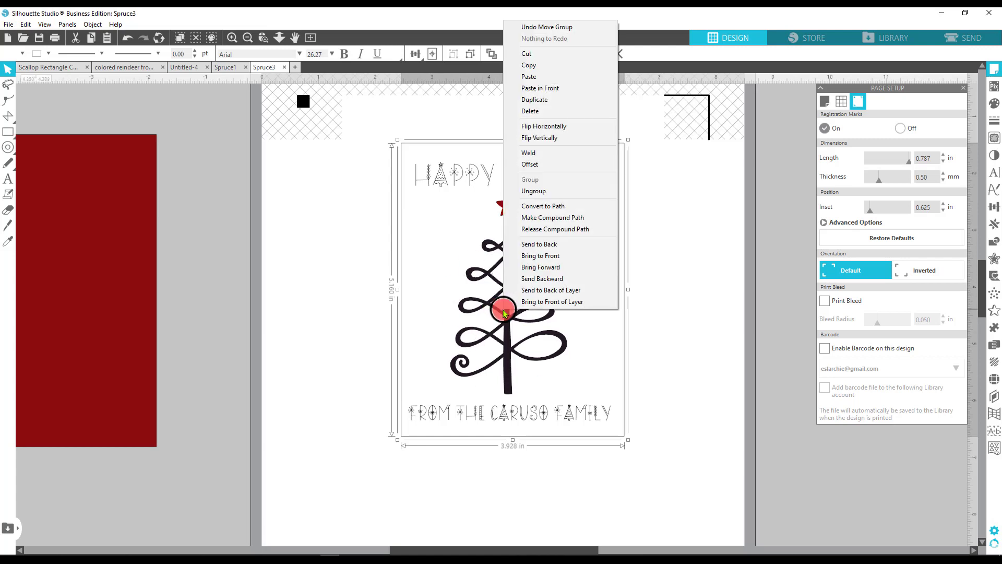
{"action": "left_click", "coordinate": [537, 192]}
{"action": "left_click", "coordinate": [634, 248]}
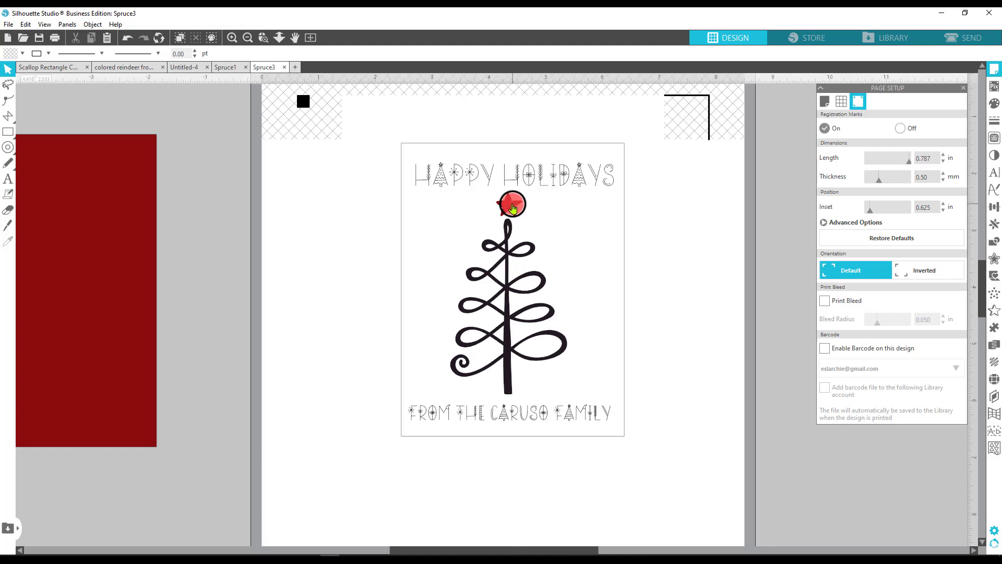
{"action": "left_click", "coordinate": [461, 179]}
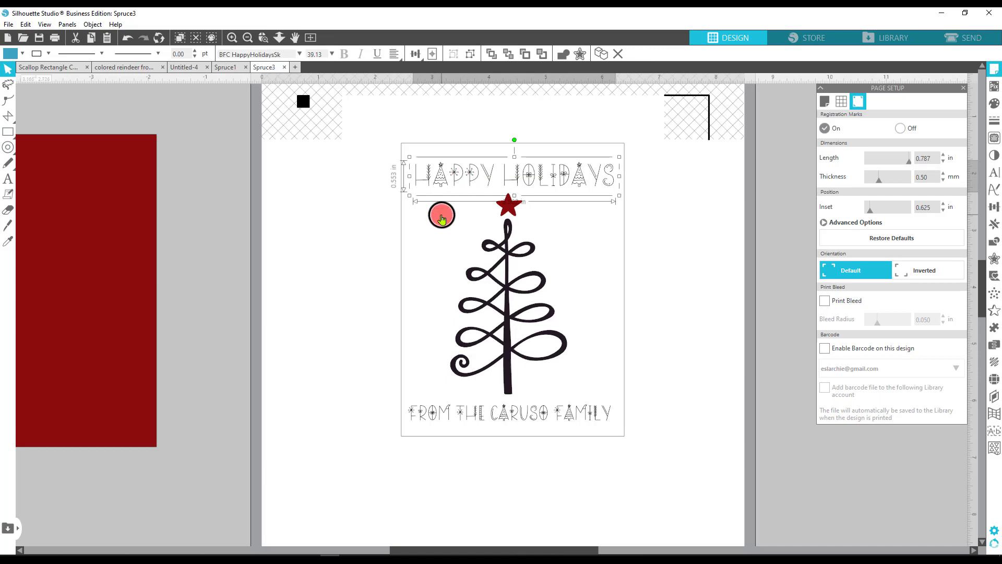
{"action": "left_click", "coordinate": [39, 55]}
{"action": "left_click", "coordinate": [77, 72]}
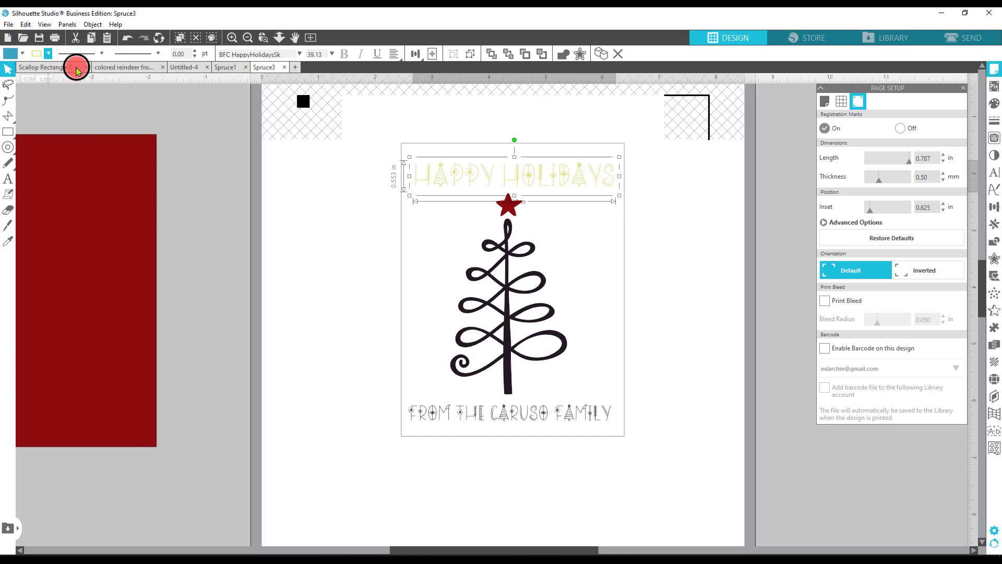
Give the family signature beneath the tree the same light yellow-green line colour as the greeting.
{"action": "left_click", "coordinate": [520, 414]}
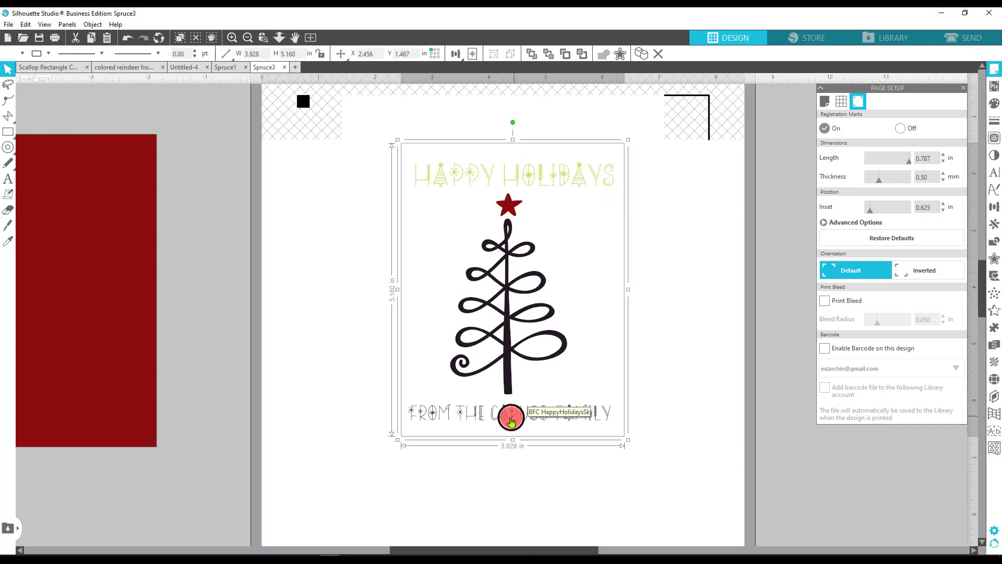
{"action": "left_click", "coordinate": [510, 418]}
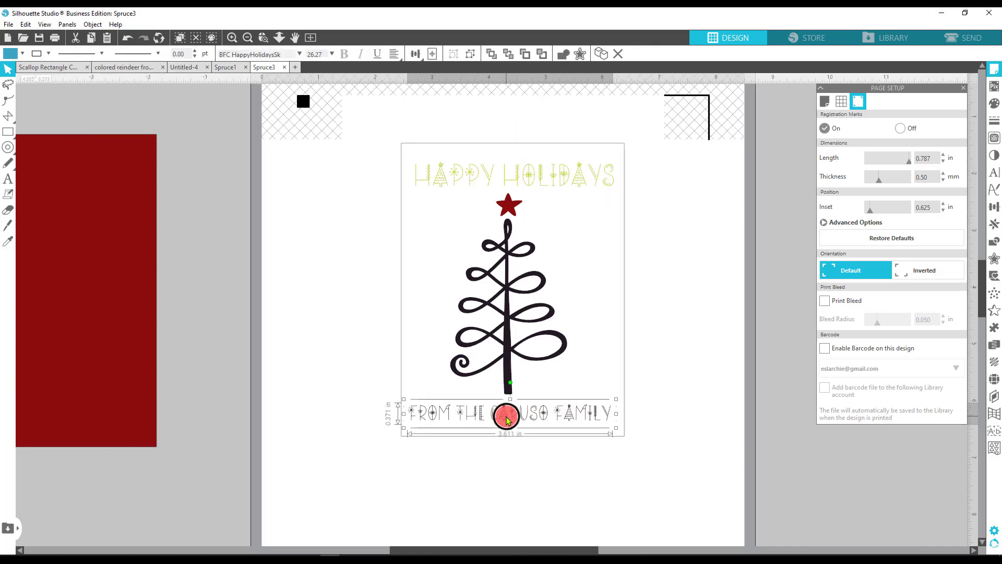
{"action": "left_click", "coordinate": [38, 54]}
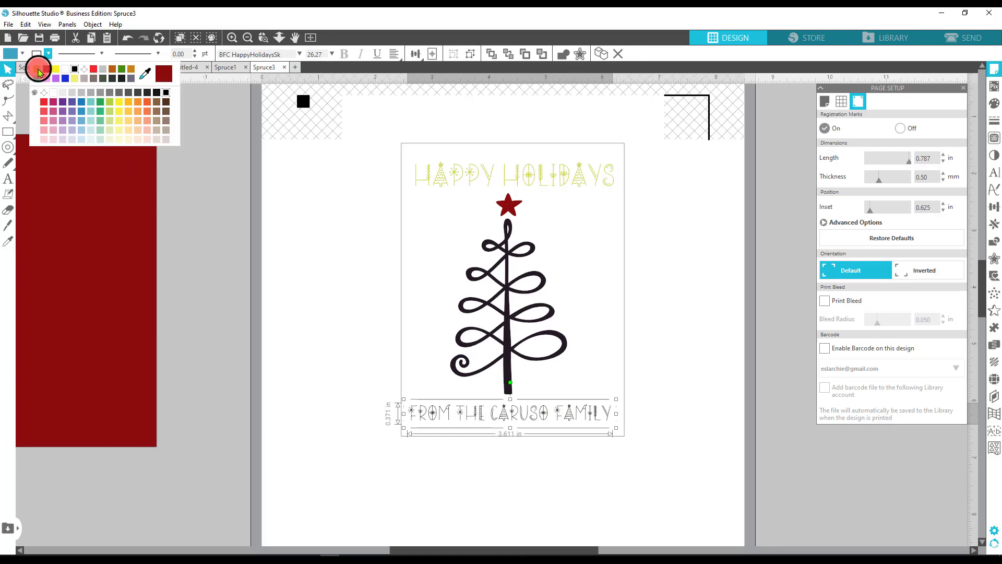
{"action": "left_click", "coordinate": [38, 69]}
{"action": "left_click", "coordinate": [224, 186]}
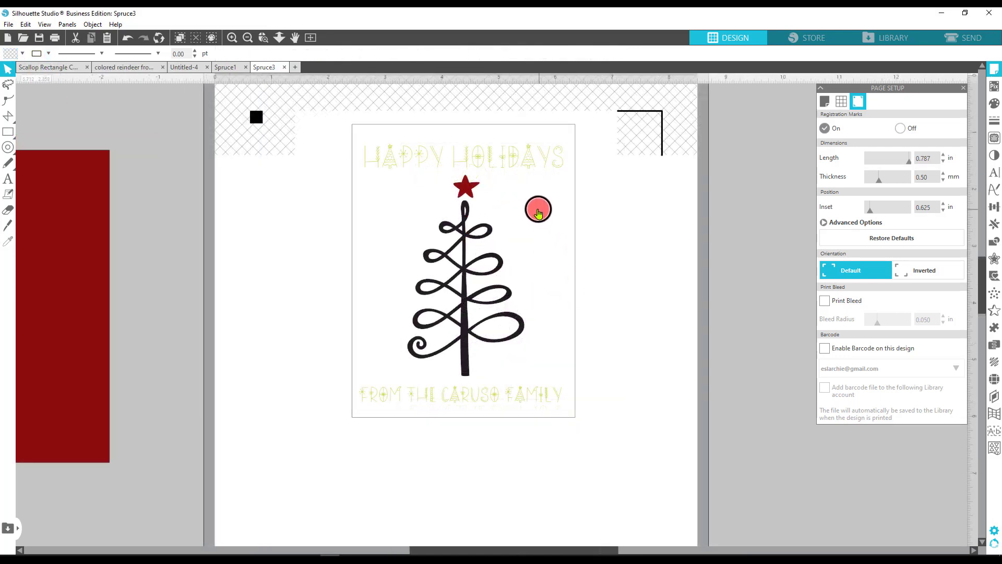
Rotate the entire card a quarter turn clockwise, fit it between the upper registration marks and place a copy directly below it.
{"action": "left_click_drag", "start_coordinate": [334, 118], "coordinate": [590, 456]}
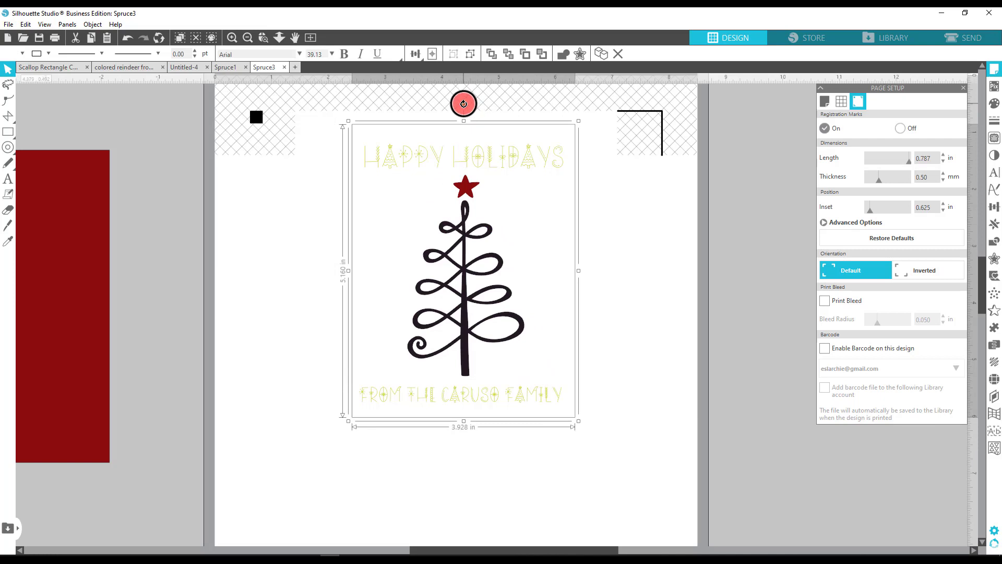
{"action": "left_click_drag", "start_coordinate": [464, 104], "coordinate": [656, 284]}
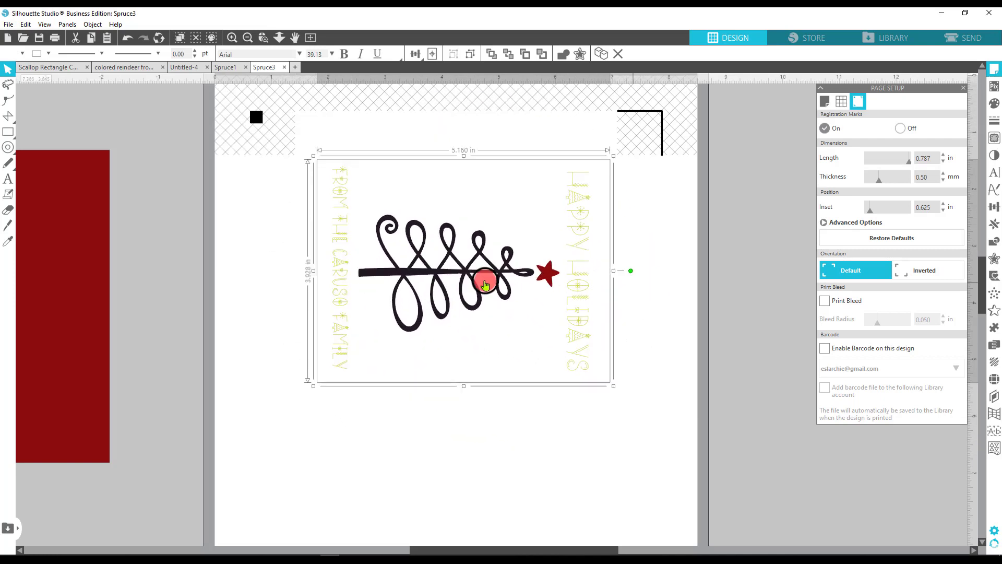
{"action": "left_click_drag", "start_coordinate": [486, 285], "coordinate": [450, 472]}
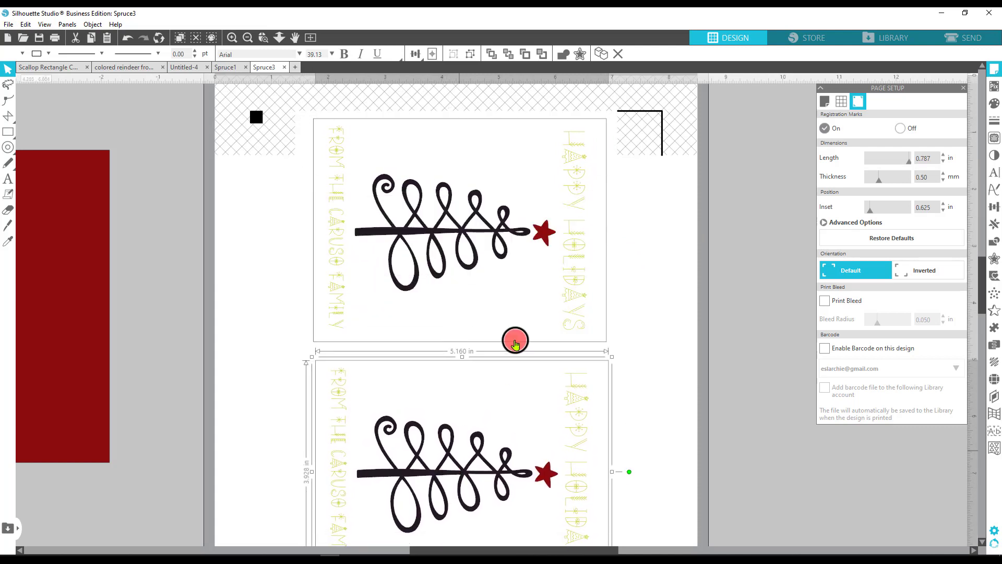
Start printing the page with the two cards.
{"action": "left_click", "coordinate": [9, 25]}
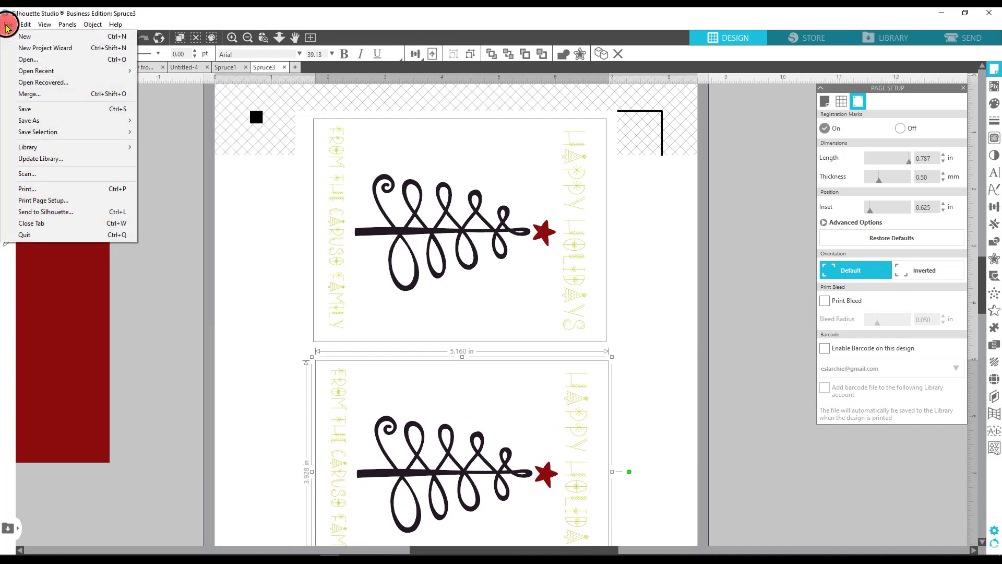
{"action": "left_click", "coordinate": [55, 191]}
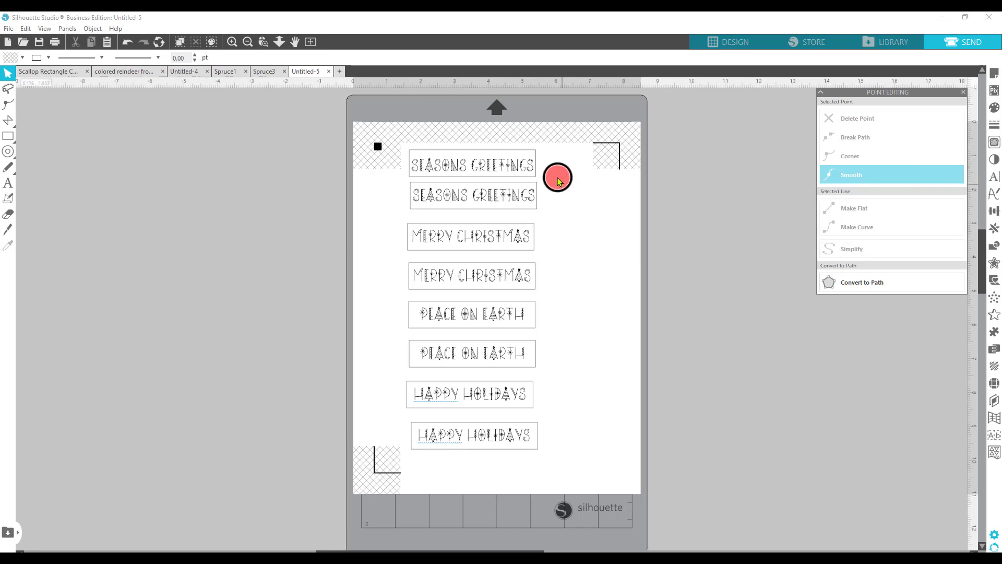
Place a copy of the first greeting's rectangle beside the page and add the text "Merry Christmas" over it.
{"action": "left_click", "coordinate": [475, 155]}
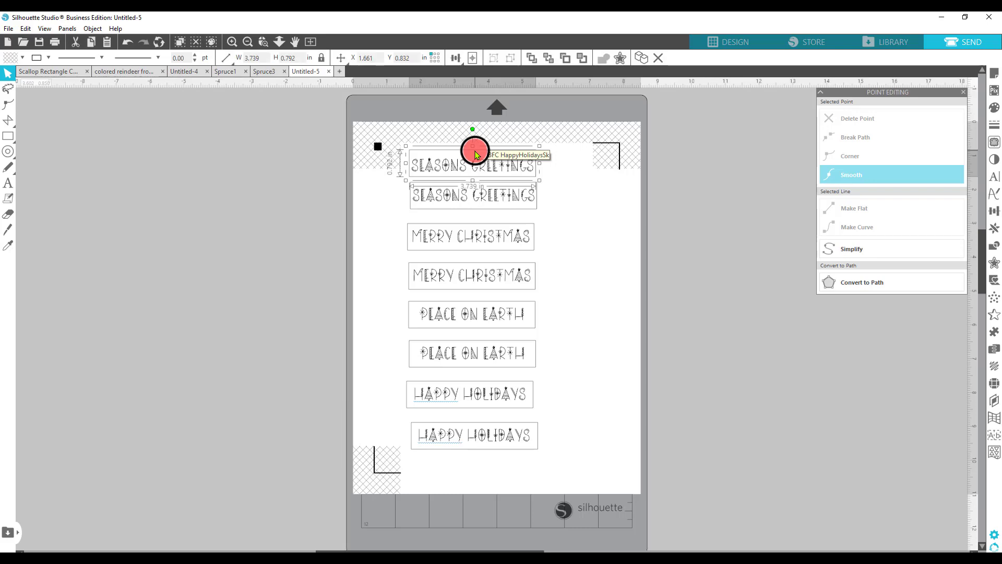
{"action": "left_click_drag", "start_coordinate": [476, 154], "coordinate": [243, 228]}
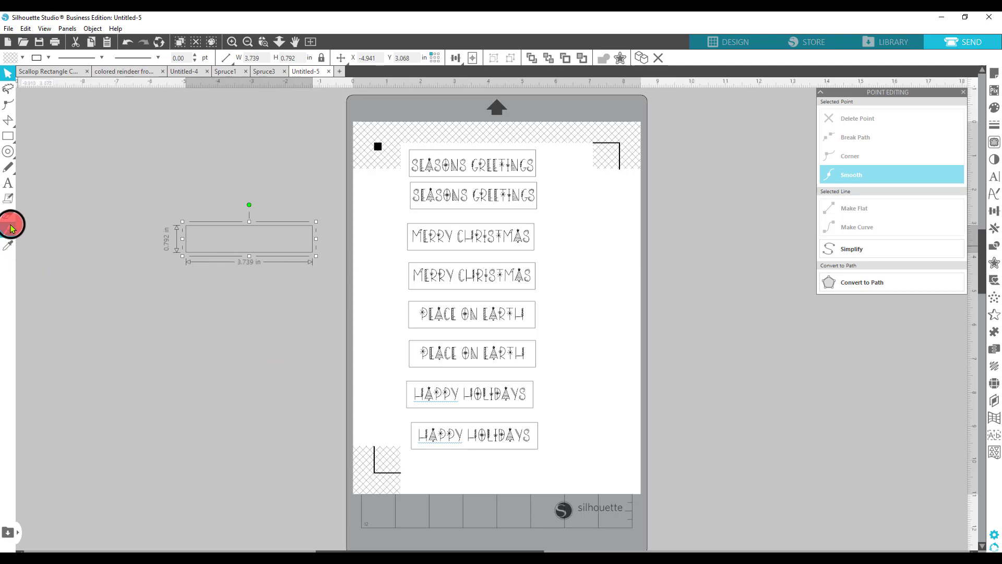
{"action": "left_click", "coordinate": [8, 183]}
{"action": "type", "text": "M"}
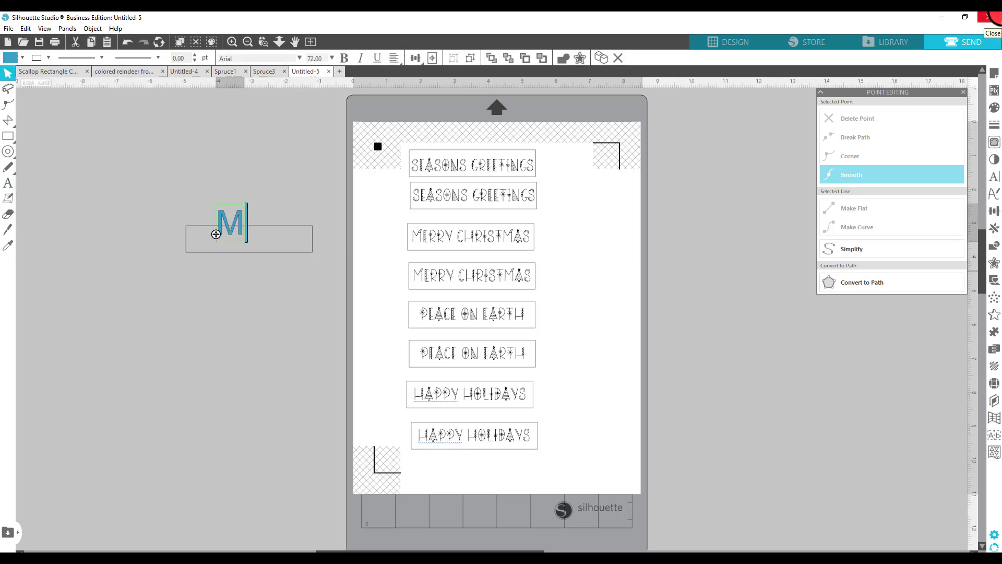
{"action": "type", "text": "erry Christmas"}
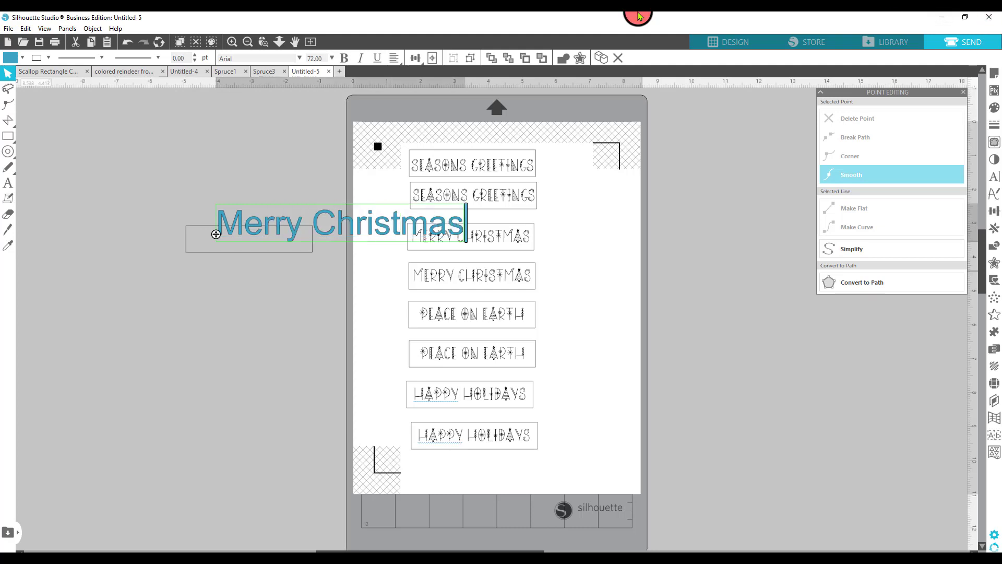
{"action": "key", "text": "Escape"}
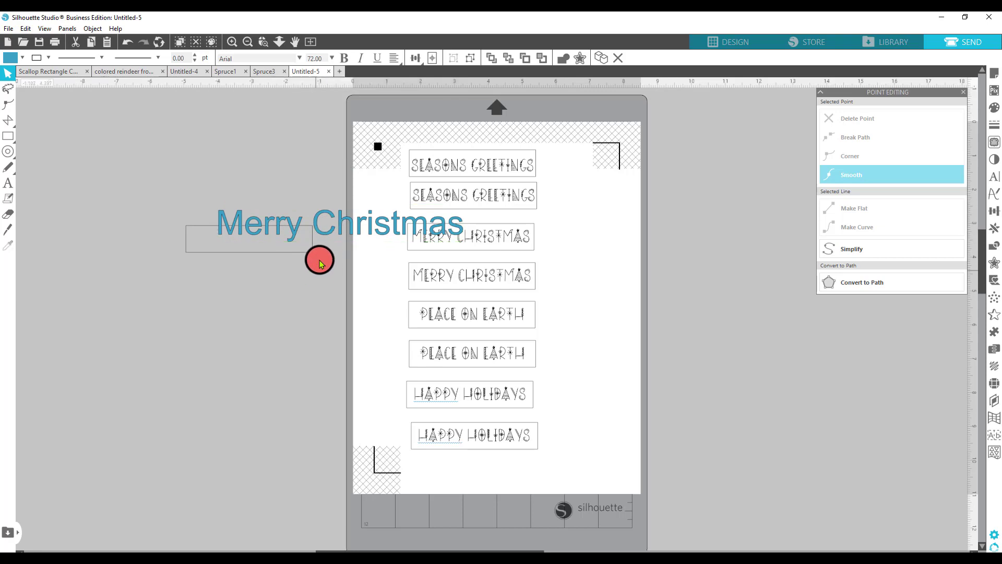
Move the "Merry Christmas" text below the empty rectangle and transfer the text properties of the first "Seasons Greetings" label to it.
{"action": "left_click_drag", "start_coordinate": [331, 233], "coordinate": [209, 301]}
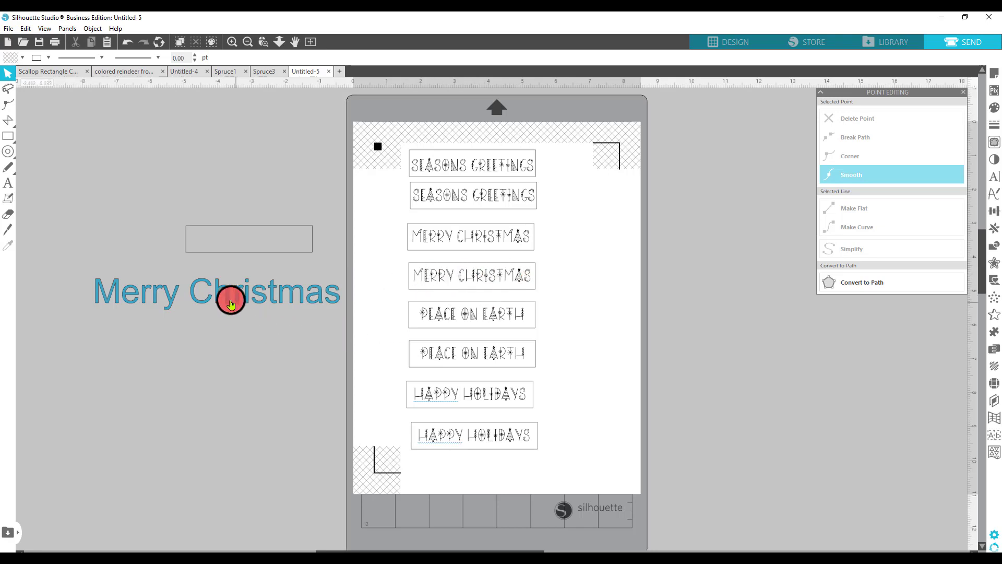
{"action": "left_click", "coordinate": [147, 299]}
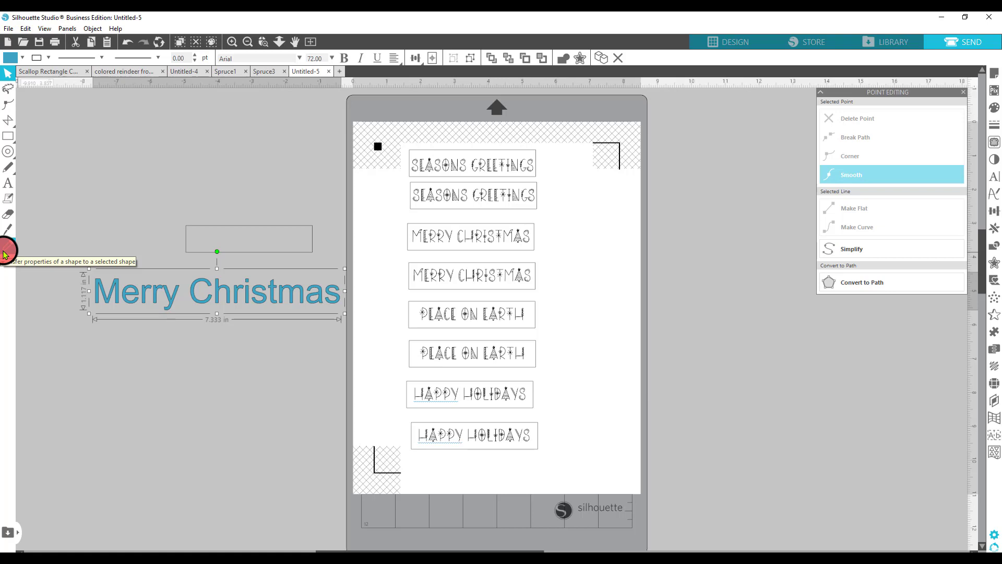
{"action": "left_click", "coordinate": [160, 371]}
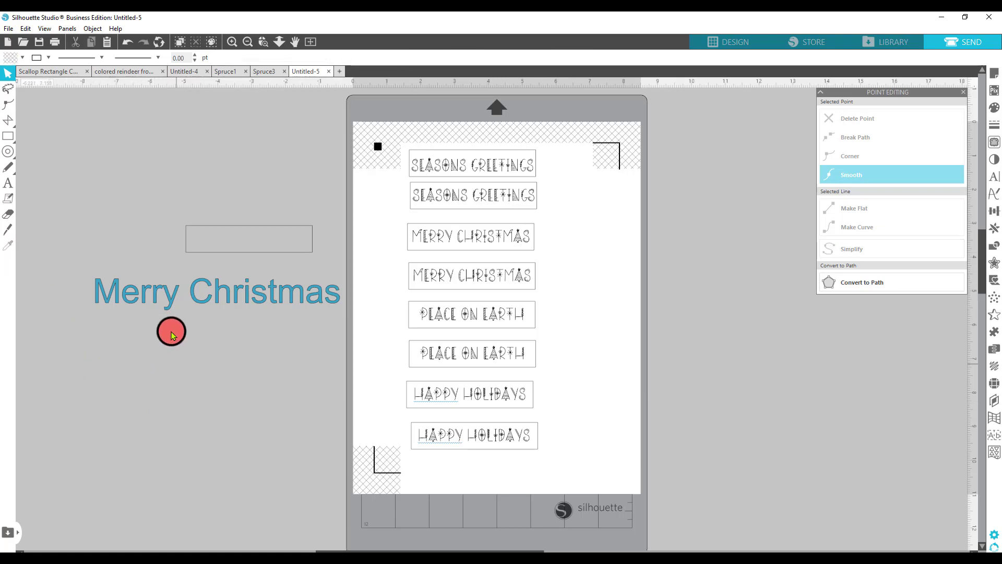
{"action": "left_click", "coordinate": [173, 300]}
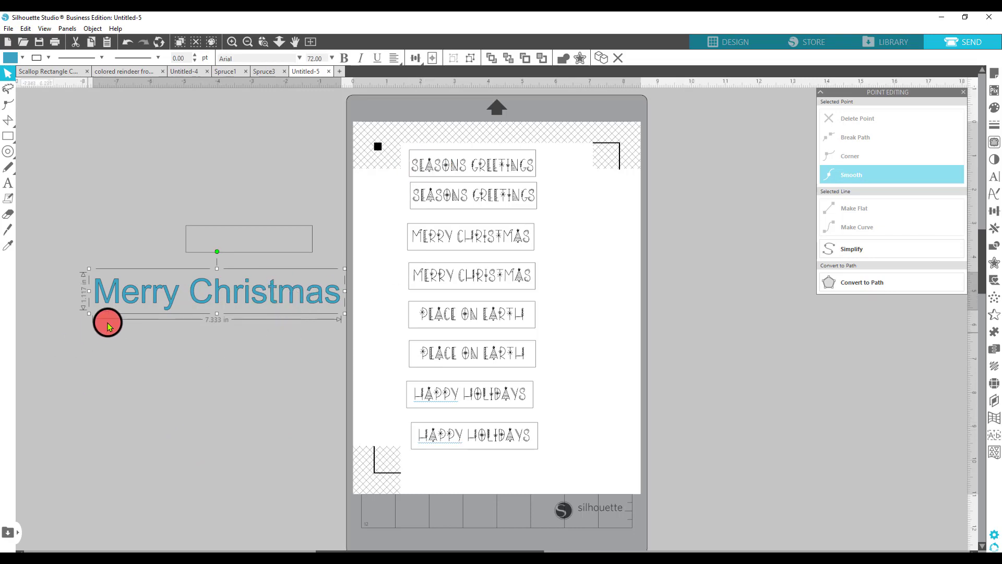
{"action": "left_click", "coordinate": [8, 246]}
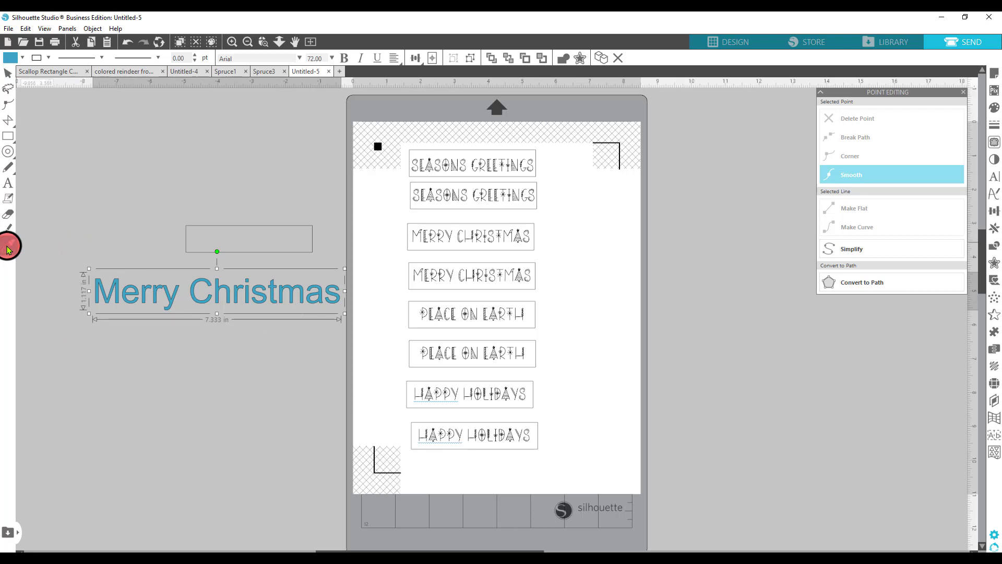
{"action": "left_click", "coordinate": [428, 166]}
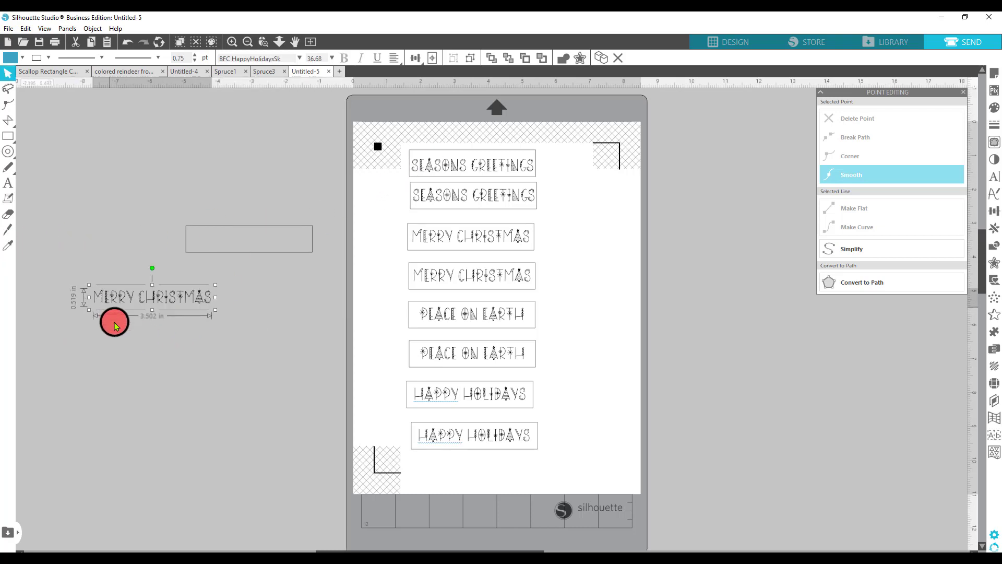
Place the "Merry Christmas" text inside the empty rectangle, centre the two on each other and group them.
{"action": "left_click_drag", "start_coordinate": [153, 303], "coordinate": [249, 245]}
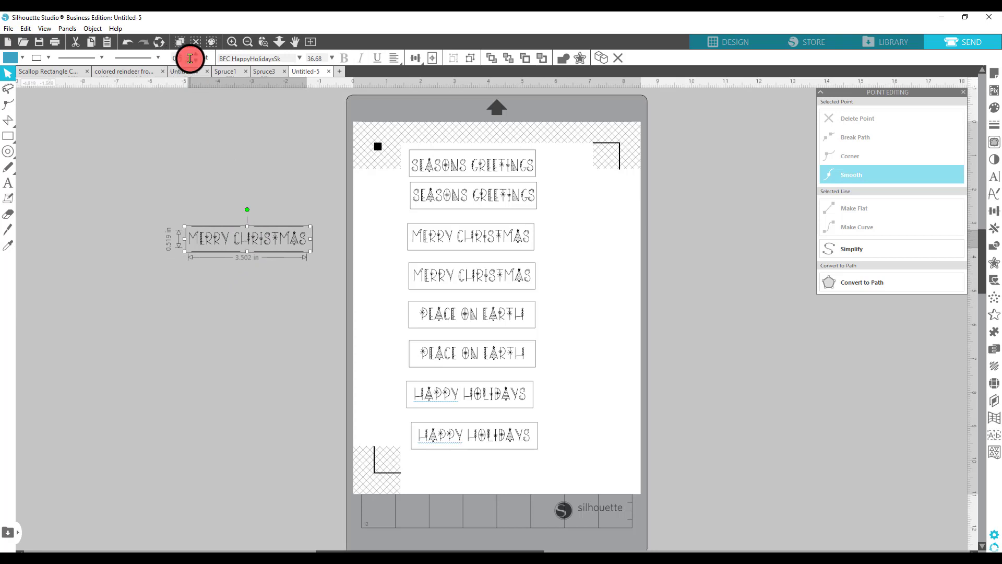
{"action": "left_click_drag", "start_coordinate": [164, 192], "coordinate": [314, 269]}
{"action": "left_click", "coordinate": [448, 61]}
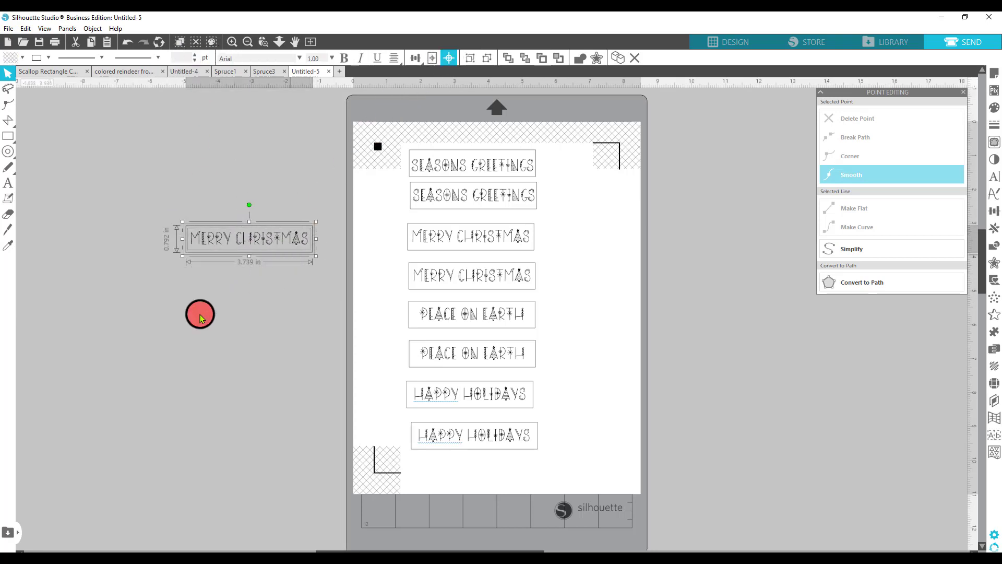
{"action": "right_click", "coordinate": [275, 242]}
{"action": "left_click", "coordinate": [317, 413]}
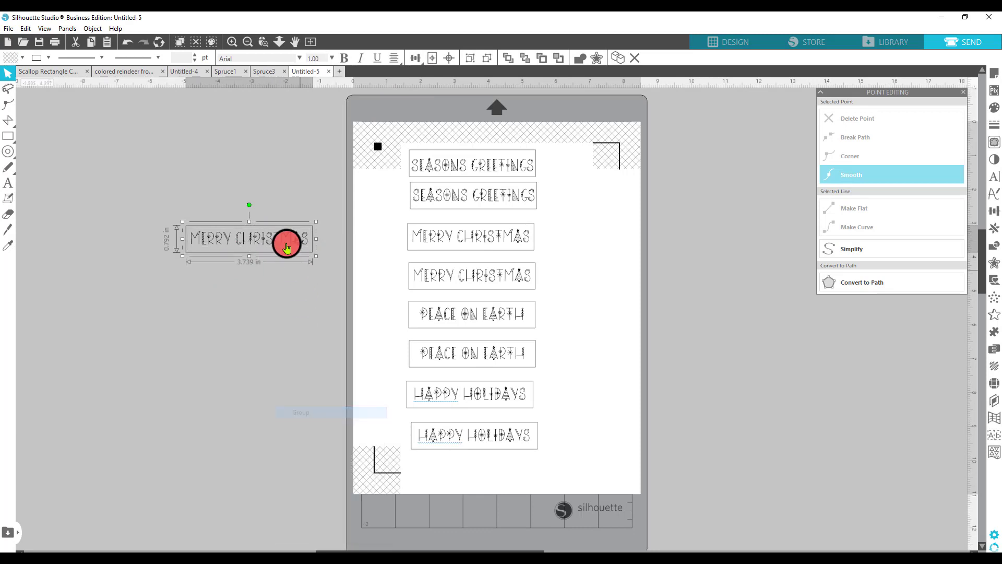
Rotate the grouped label a quarter turn counterclockwise, place it on the page beside the greeting column, and put a copy directly below it.
{"action": "left_click_drag", "start_coordinate": [248, 205], "coordinate": [173, 240]}
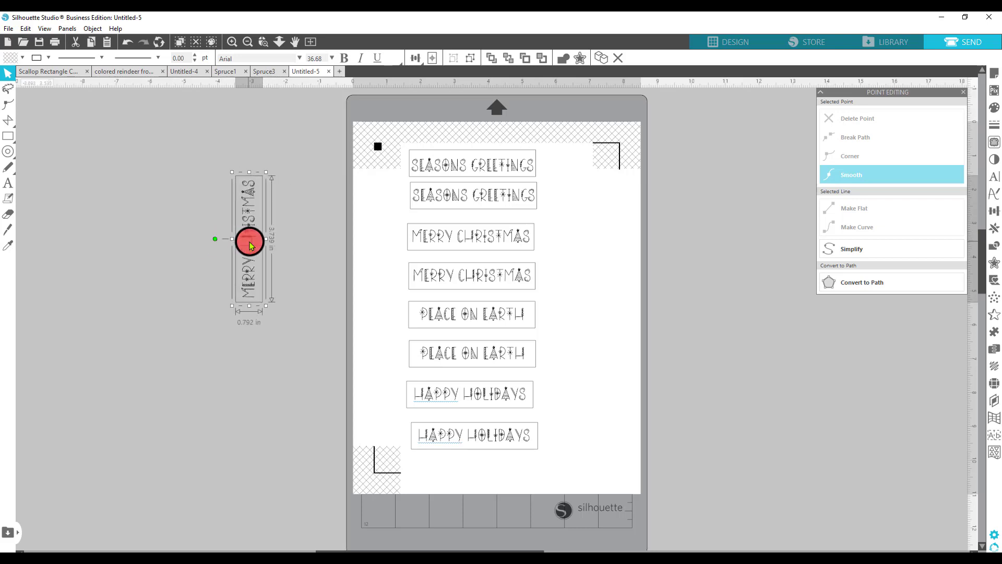
{"action": "left_click_drag", "start_coordinate": [249, 241], "coordinate": [562, 217]}
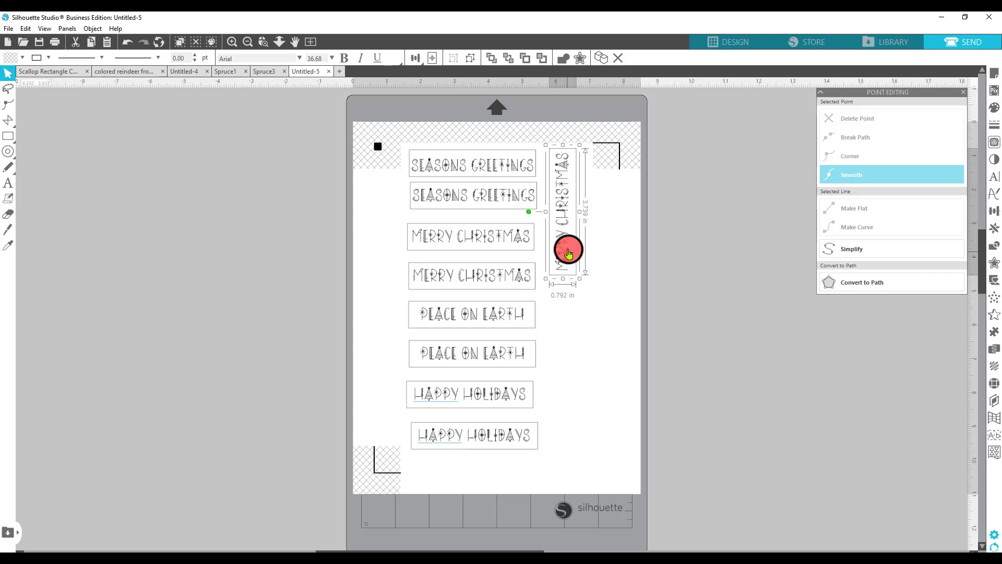
{"action": "left_click", "coordinate": [581, 313]}
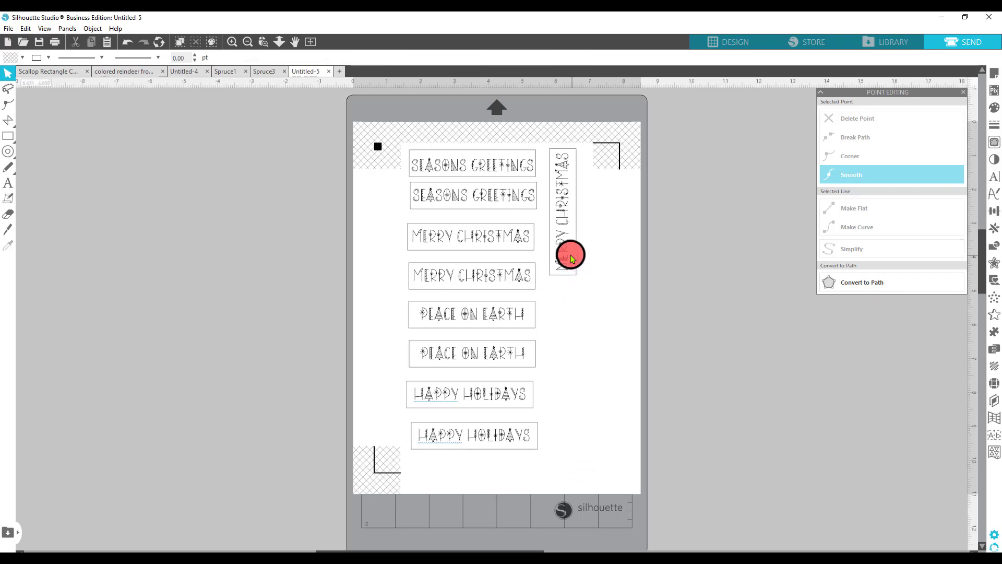
{"action": "left_click_drag", "start_coordinate": [562, 252], "coordinate": [559, 405]}
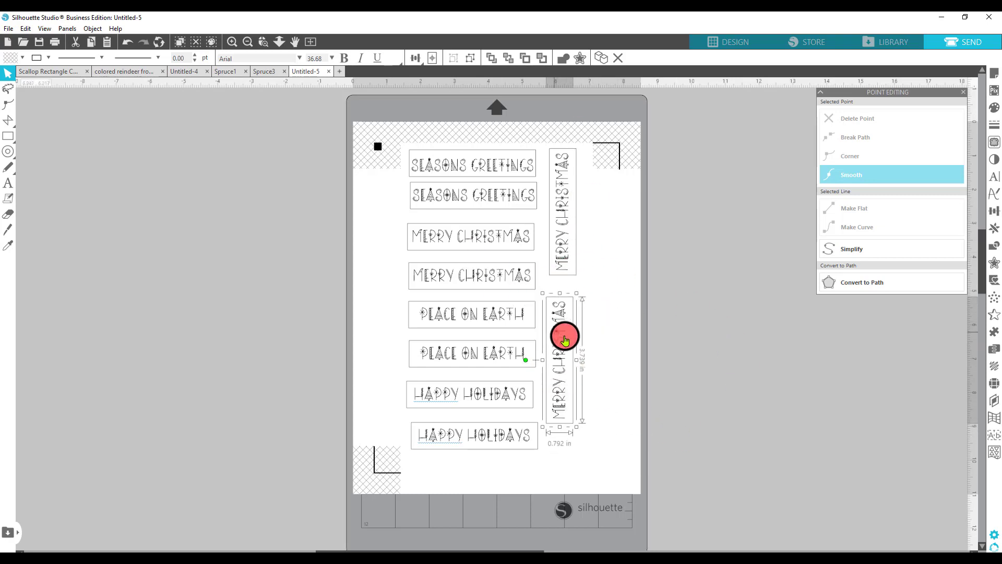
Open the print preview of the label page and check the greetings and registration marks.
{"action": "key", "text": "i"}
{"action": "left_click", "coordinate": [873, 183]}
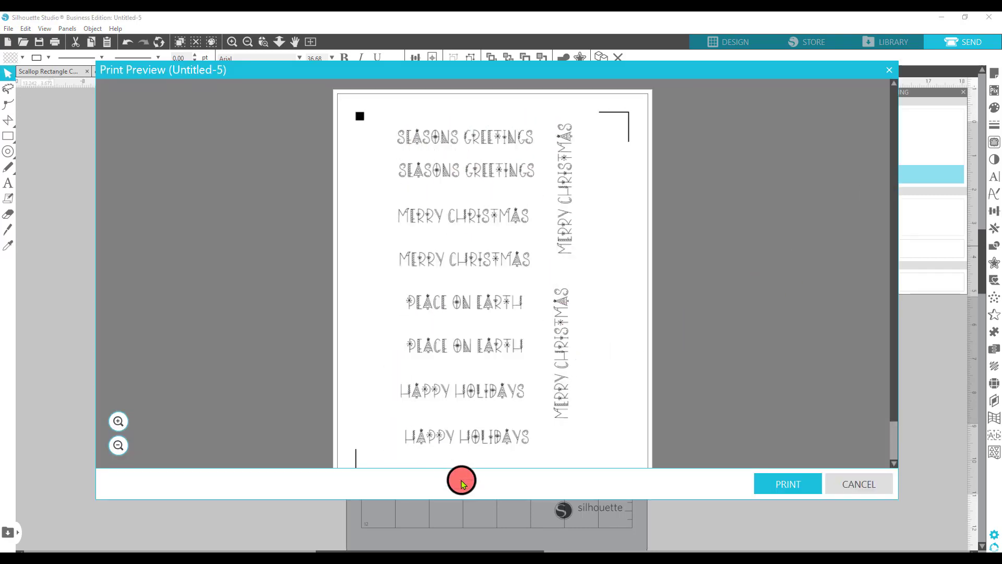
{"action": "scroll", "coordinate": [522, 378], "scroll_direction": "down", "scroll_amount": 3}
{"action": "scroll", "coordinate": [510, 347], "scroll_direction": "up", "scroll_amount": 3}
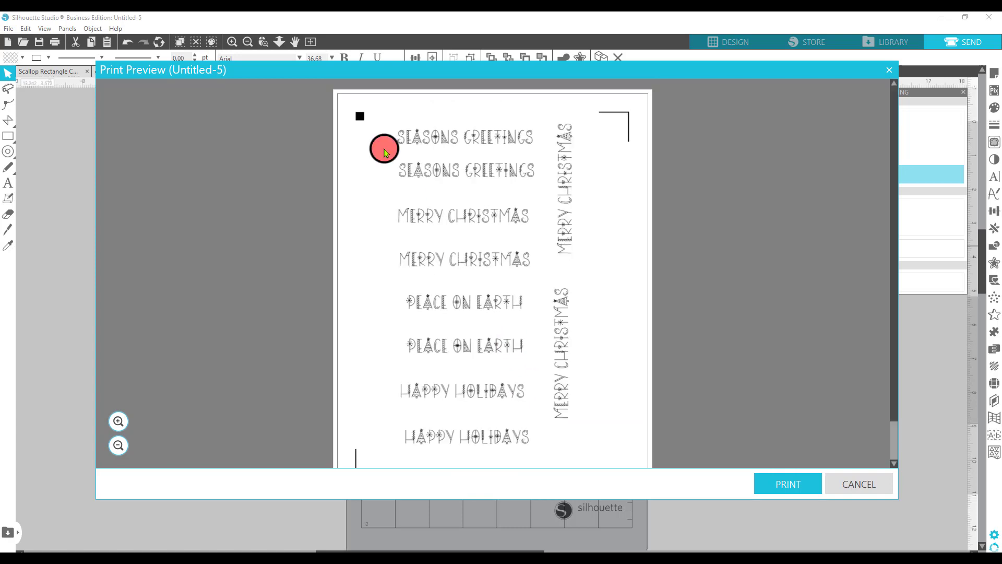